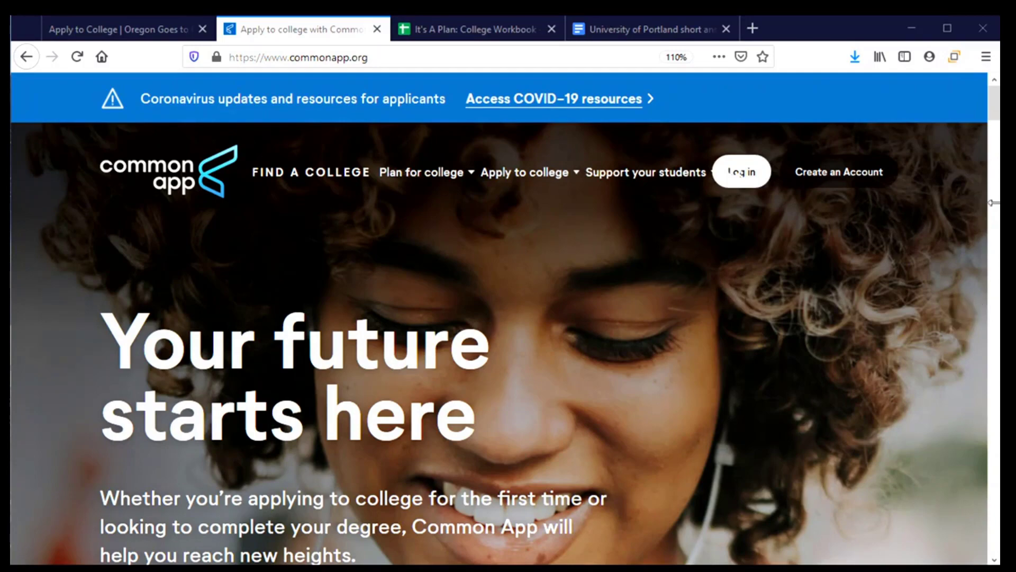
# - Check the Portland short answer document, then sign in to Common App as a first-year student
pyautogui.click(645, 33)
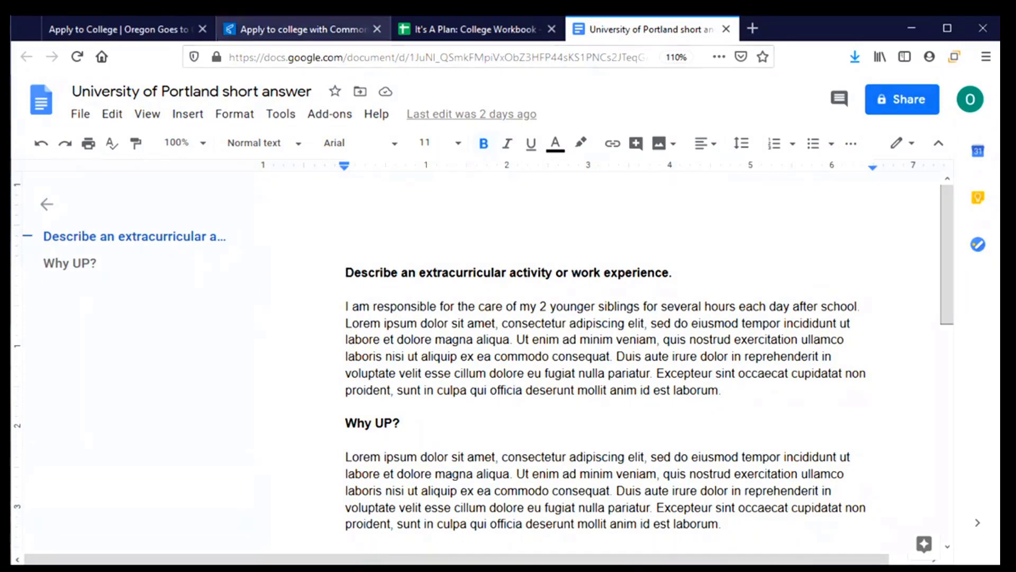
pyautogui.click(268, 35)
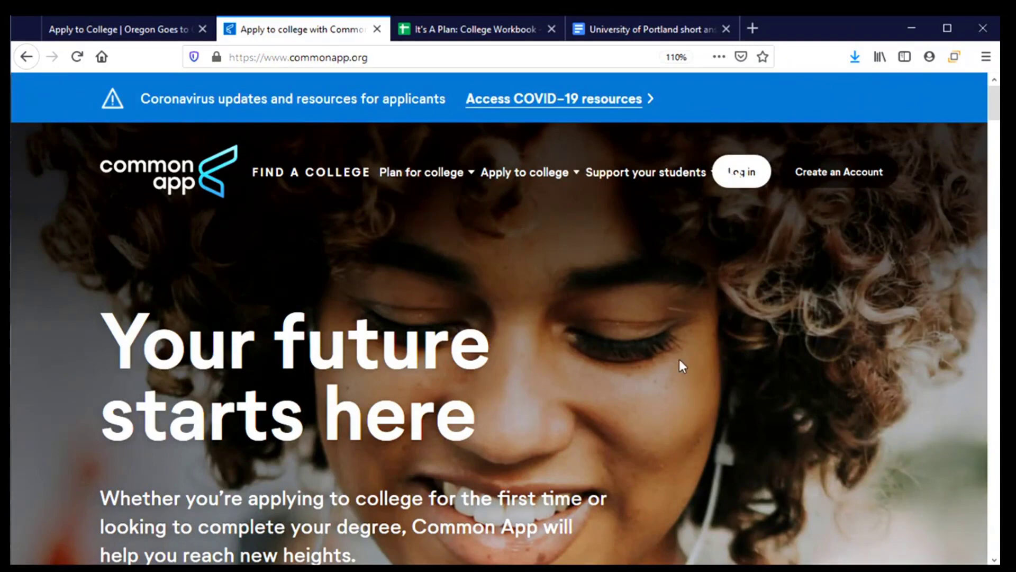
pyautogui.click(742, 171)
pyautogui.click(461, 410)
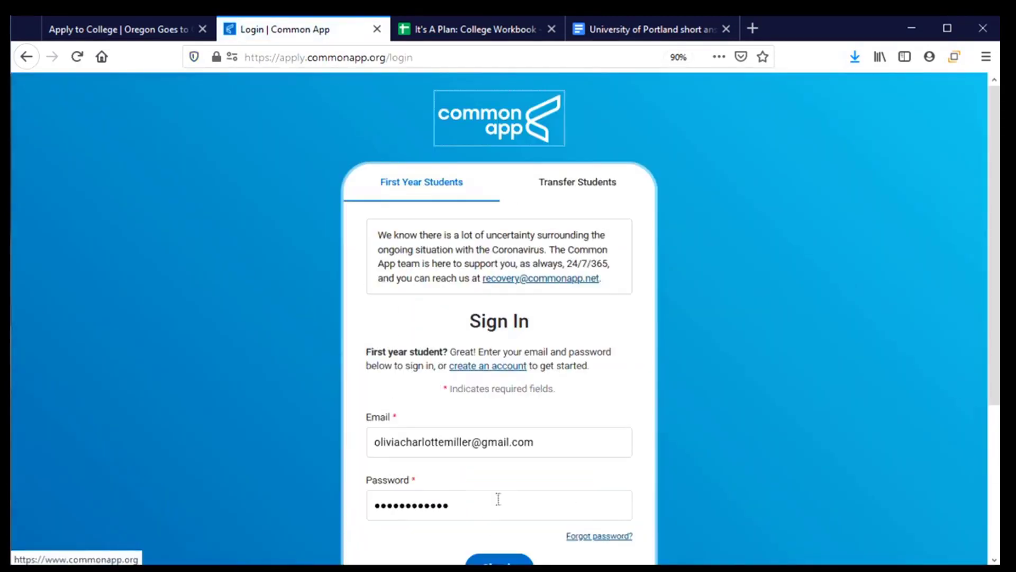
pyautogui.click(499, 493)
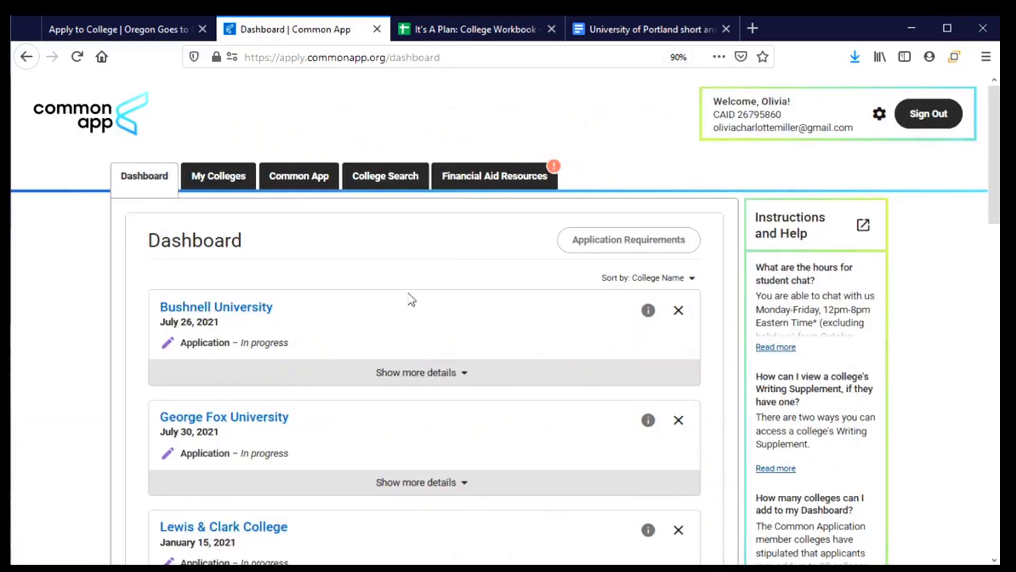
# - Expand the University of Portland entry on the dashboard to view its application status
pyautogui.scroll(-2, 413, 318)
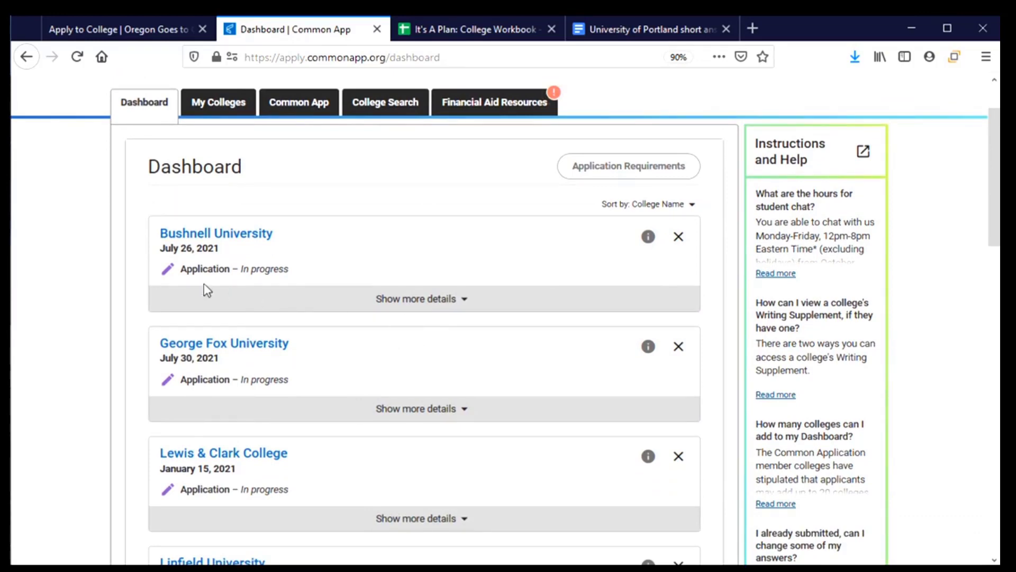
pyautogui.scroll(-9, 351, 326)
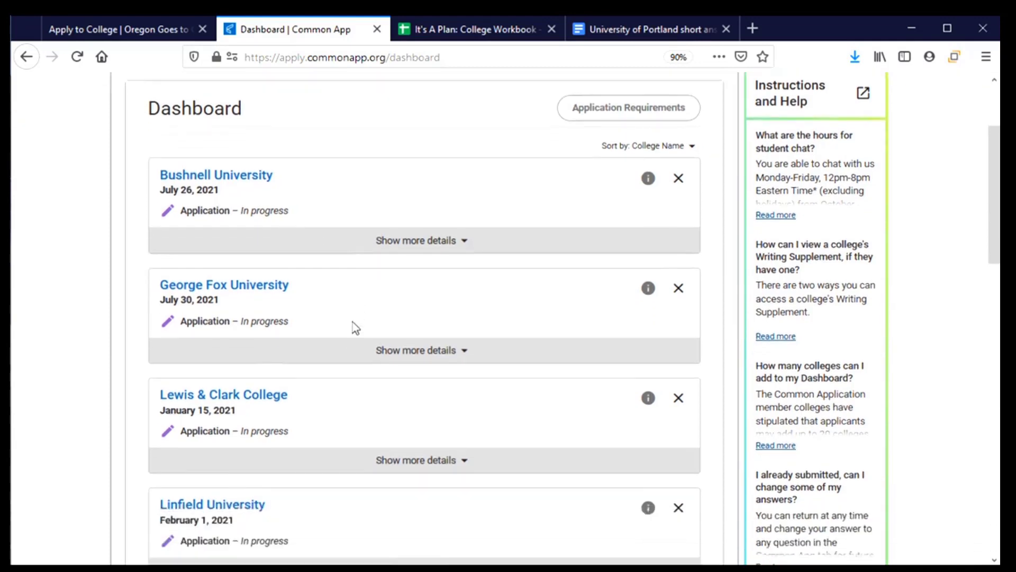
pyautogui.scroll(-4, 353, 335)
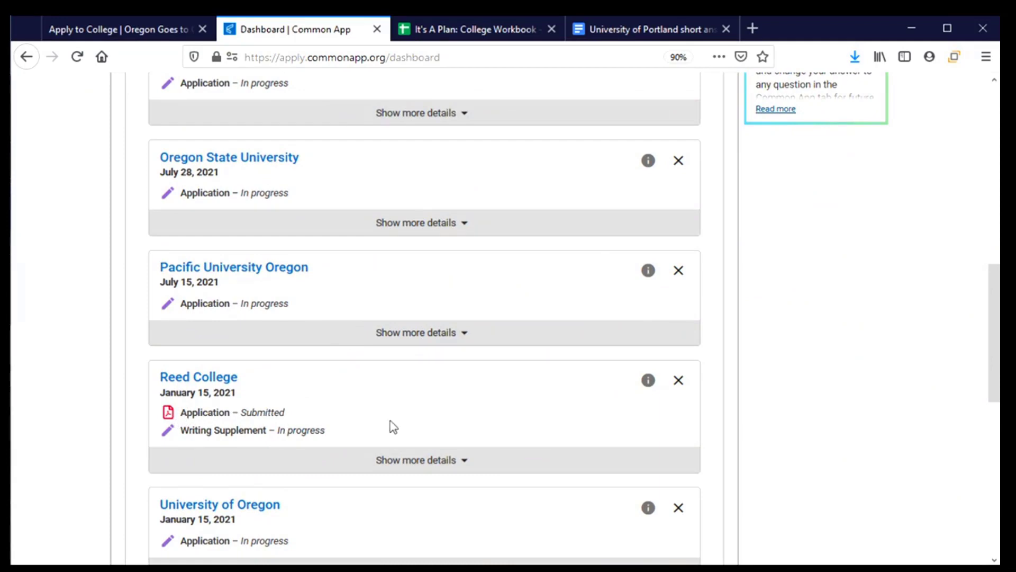
pyautogui.scroll(-7, 503, 421)
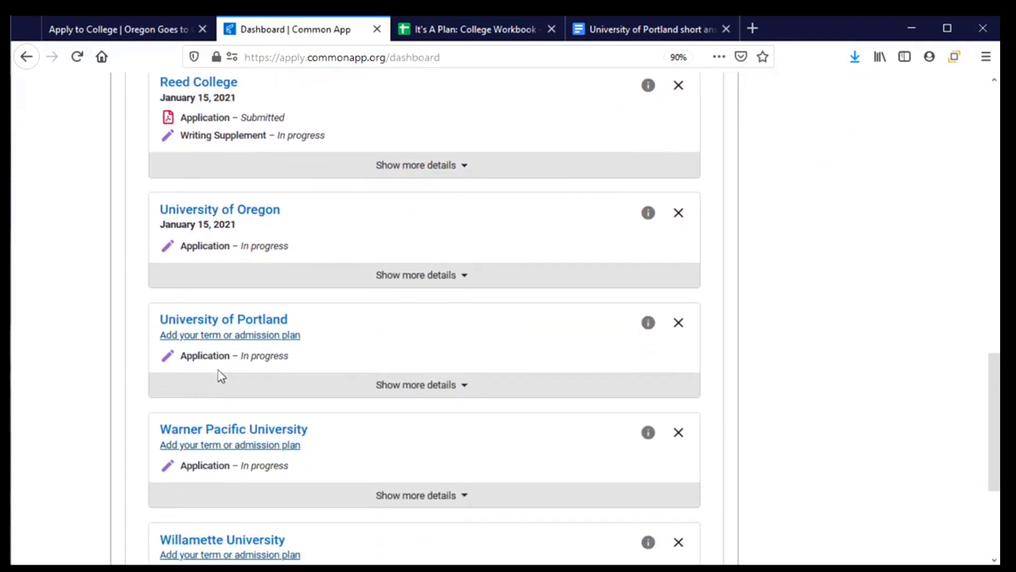
pyautogui.click(450, 386)
pyautogui.scroll(-2, 439, 418)
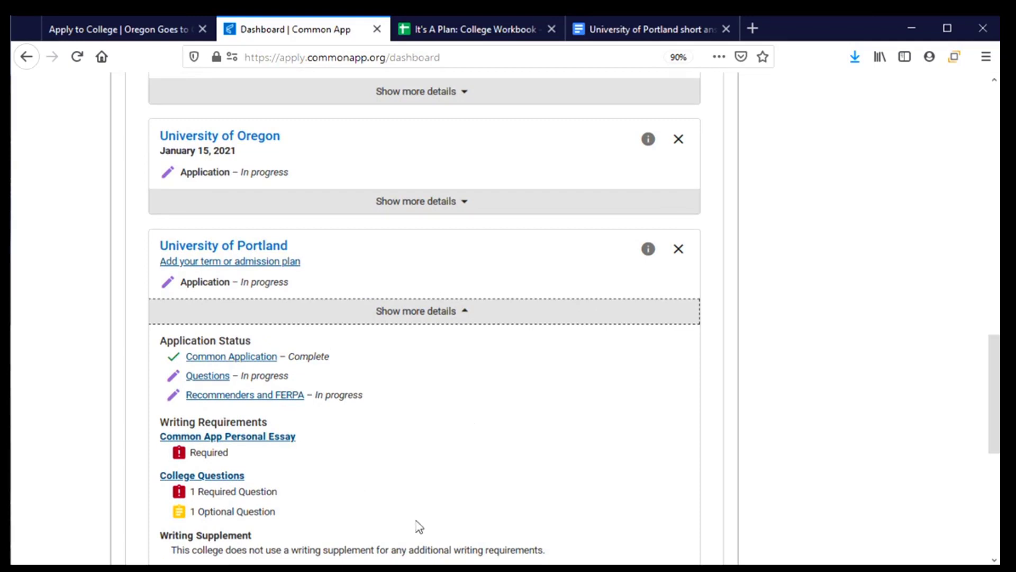
pyautogui.scroll(-1, 425, 462)
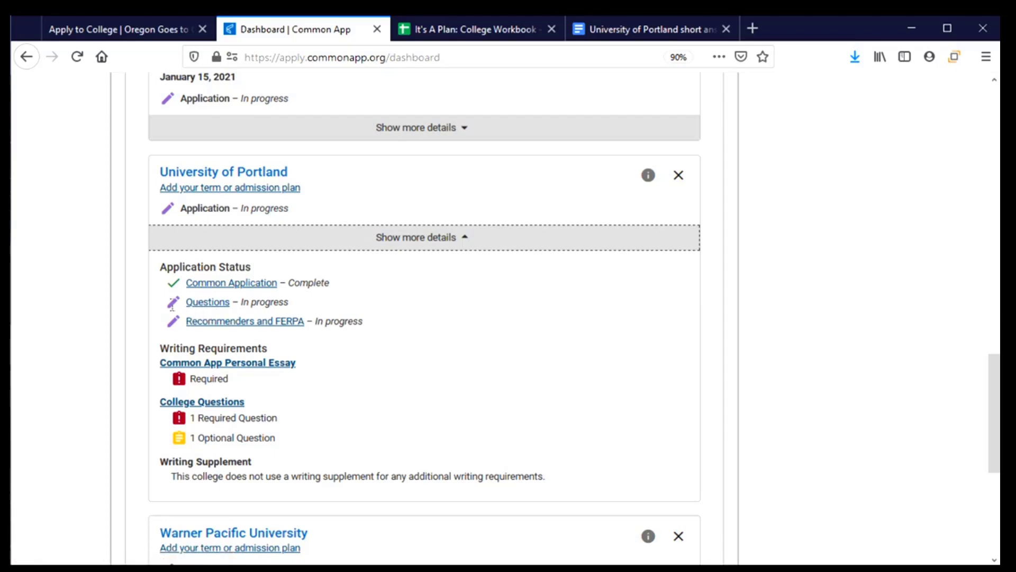
# - Go to University of Portland's Questions page and review the unanswered General questions
pyautogui.click(199, 307)
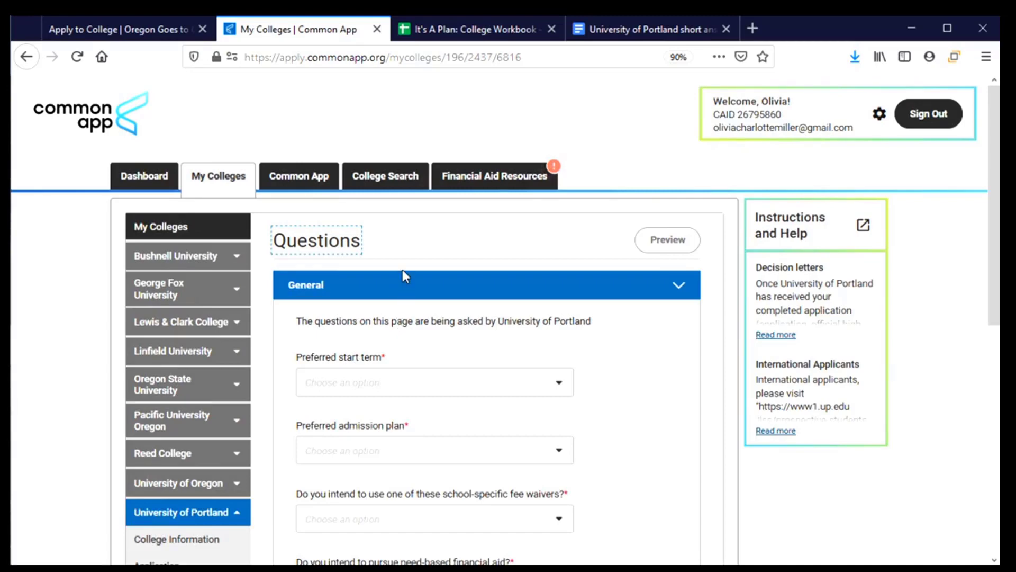
pyautogui.scroll(-2, 404, 273)
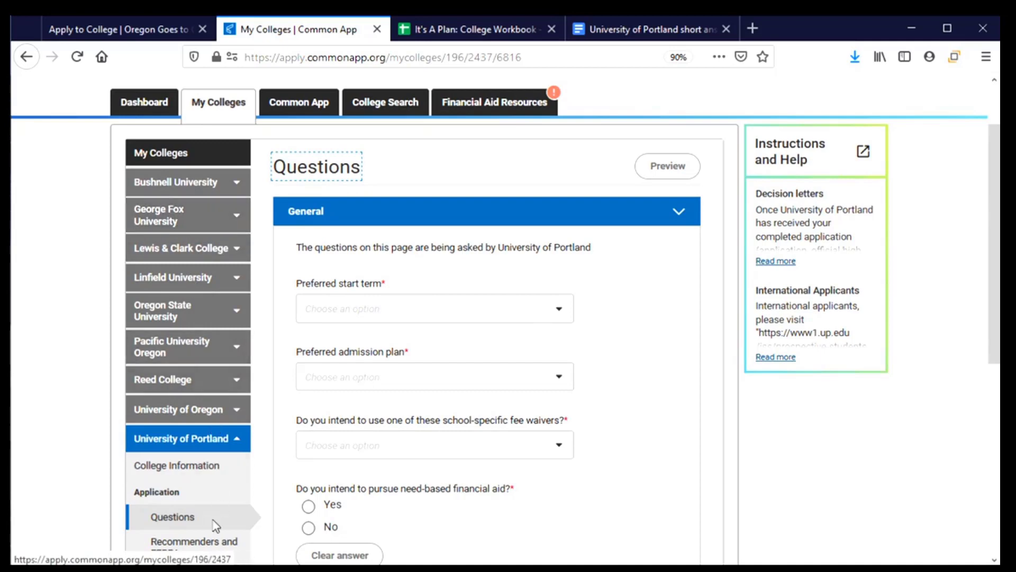
pyautogui.scroll(-2, 176, 478)
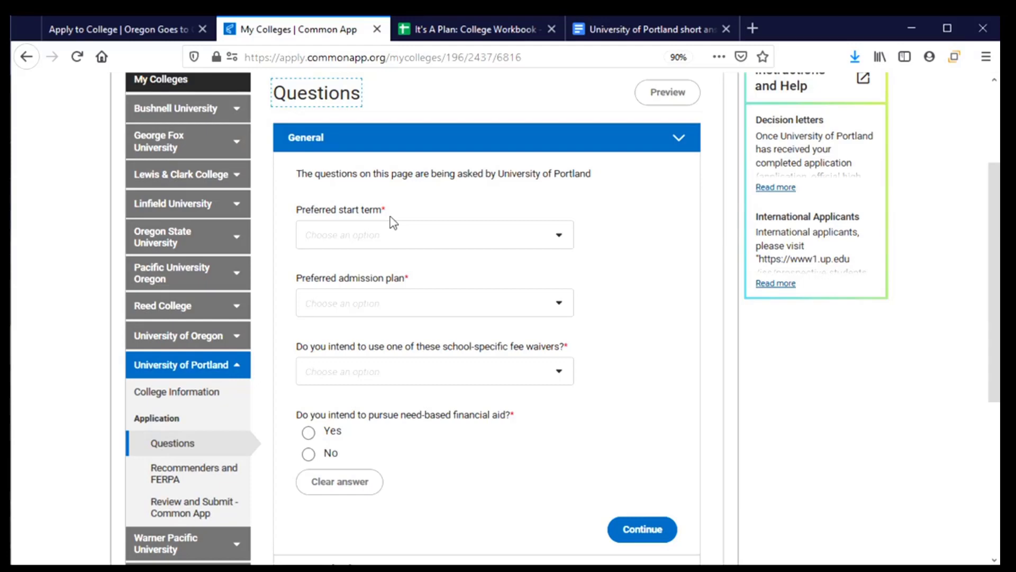
# - Set the preferred start term to Fall 2021 and the admission plan to Rolling Admission
pyautogui.click(560, 237)
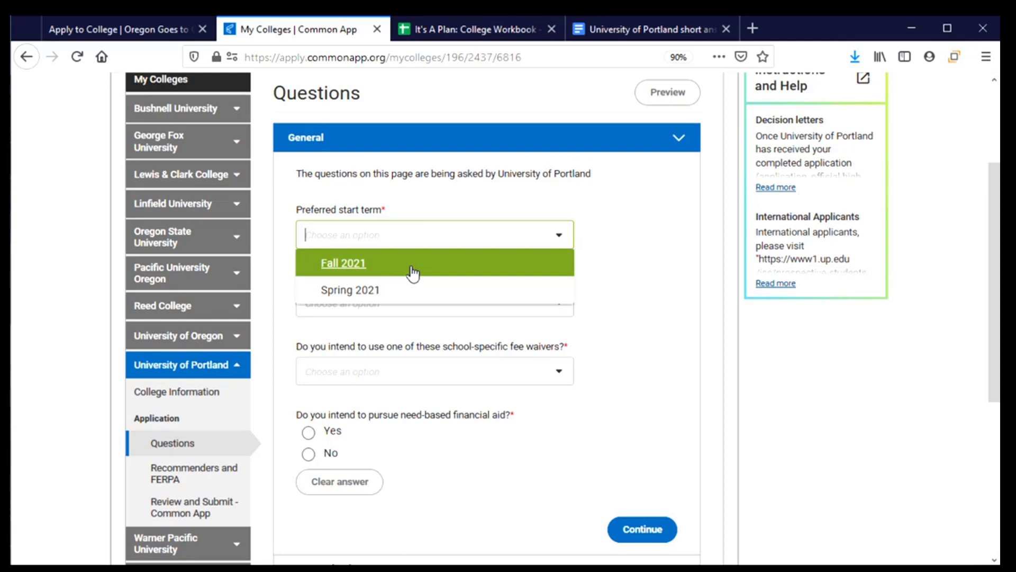
pyautogui.click(340, 271)
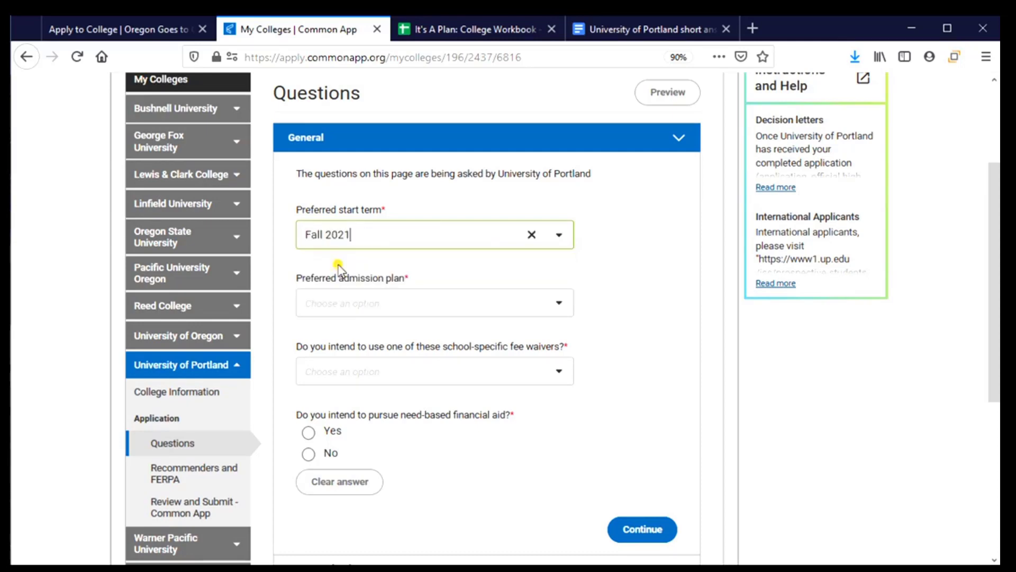
pyautogui.click(559, 309)
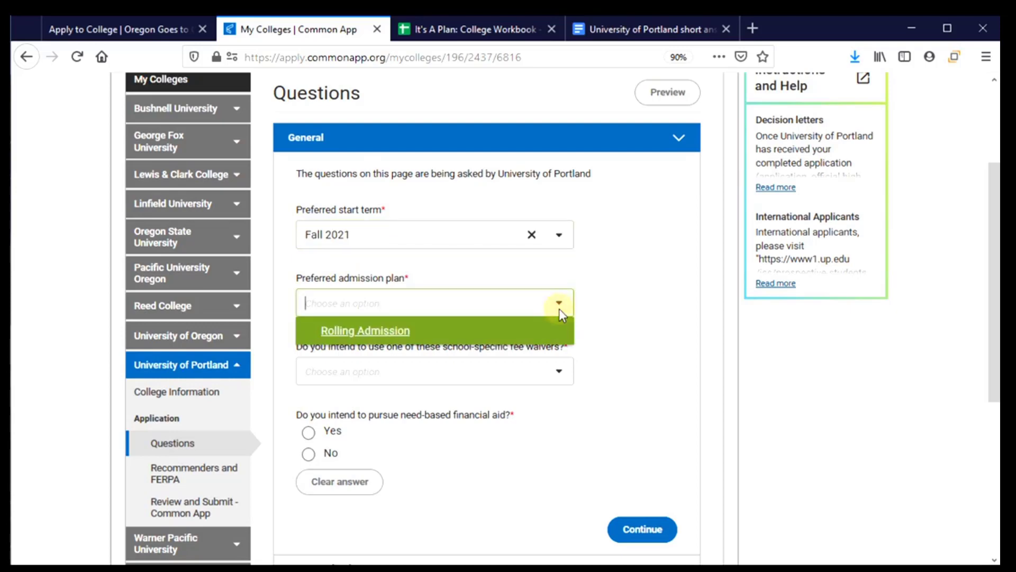
pyautogui.click(398, 332)
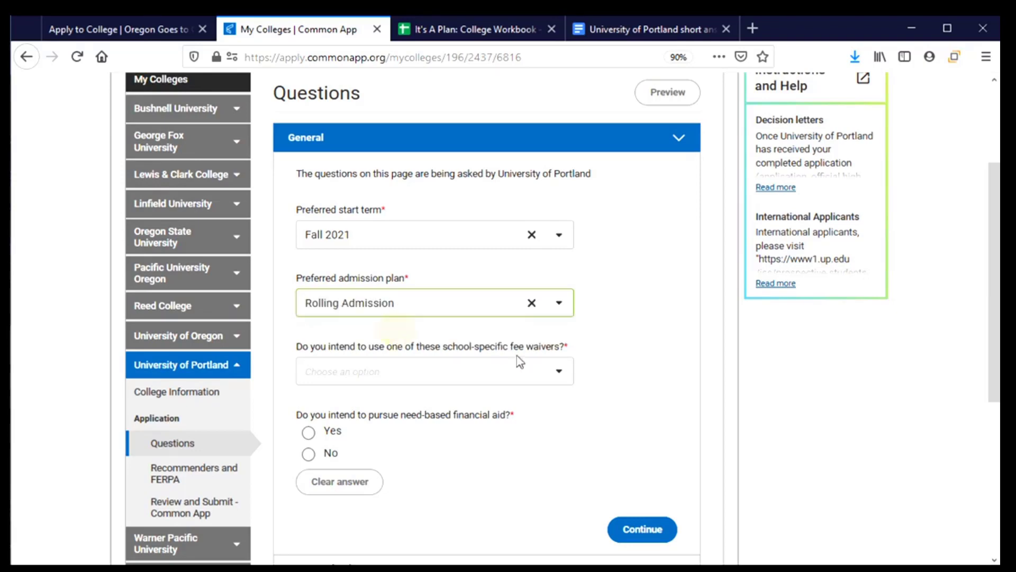
# - State there is no fee waiver, answer Yes to need-based aid, and continue to Academics
pyautogui.scroll(-1, 614, 367)
pyautogui.scroll(-3, 614, 366)
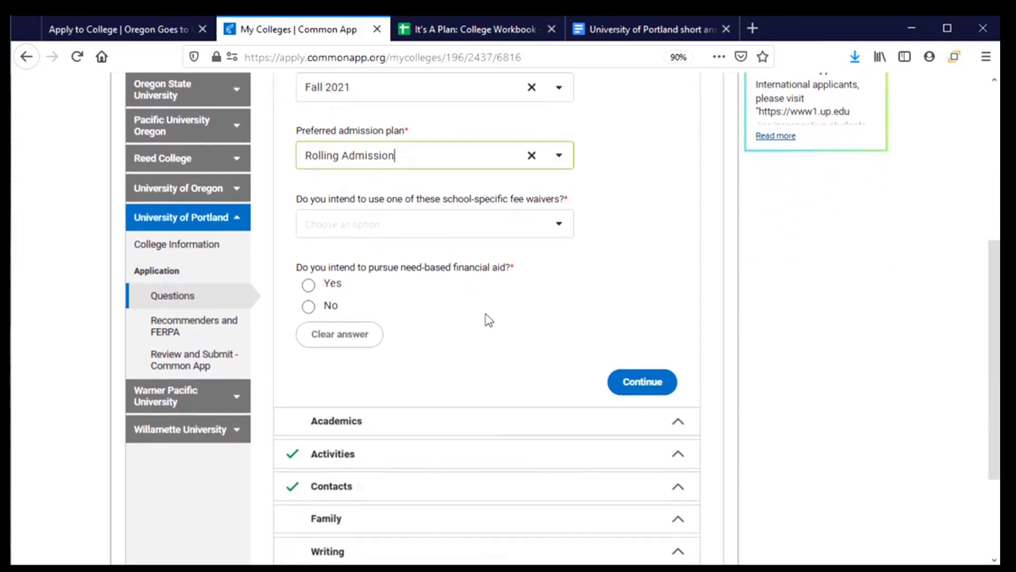
pyautogui.click(558, 230)
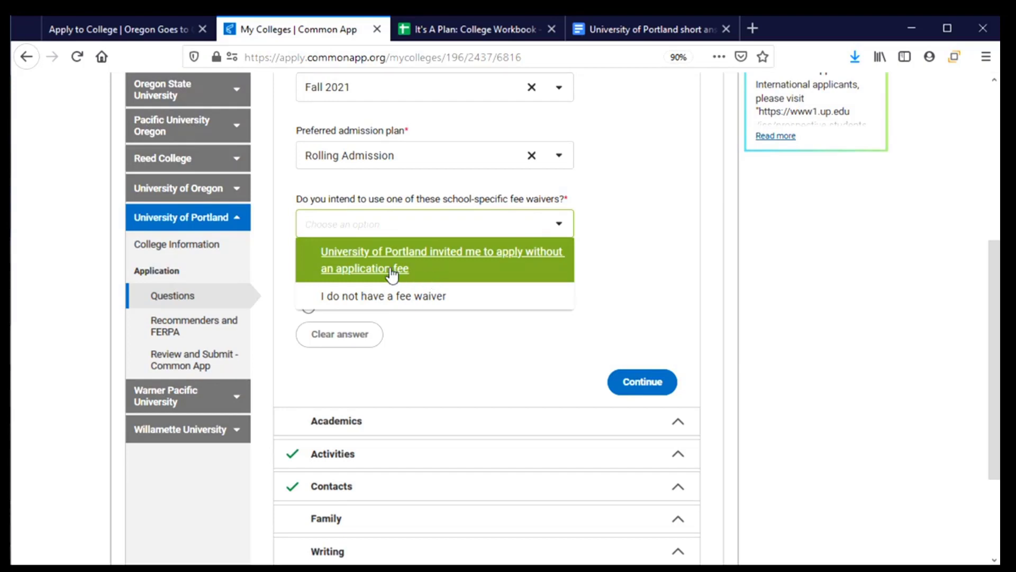
pyautogui.click(426, 304)
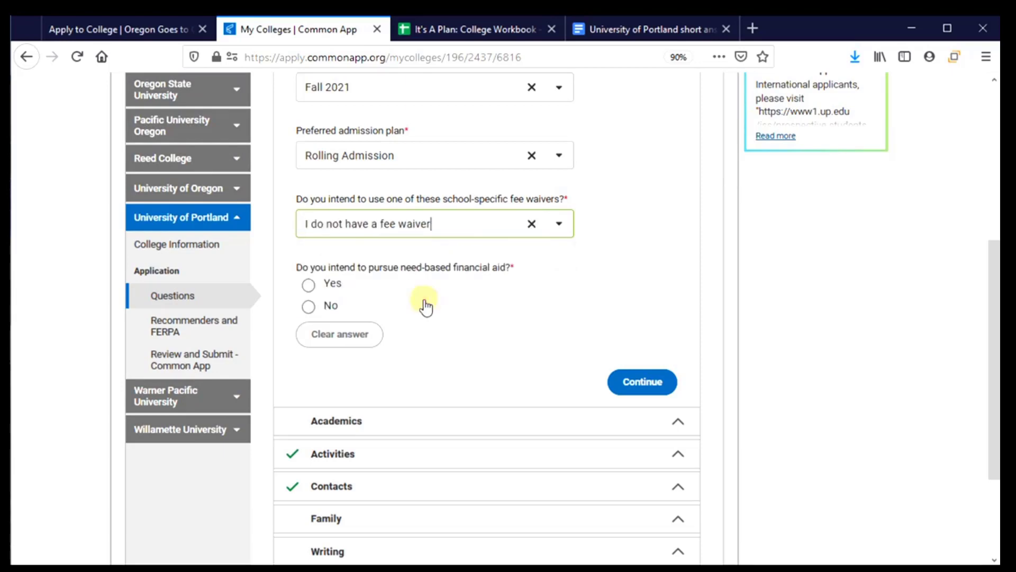
pyautogui.scroll(-1, 430, 318)
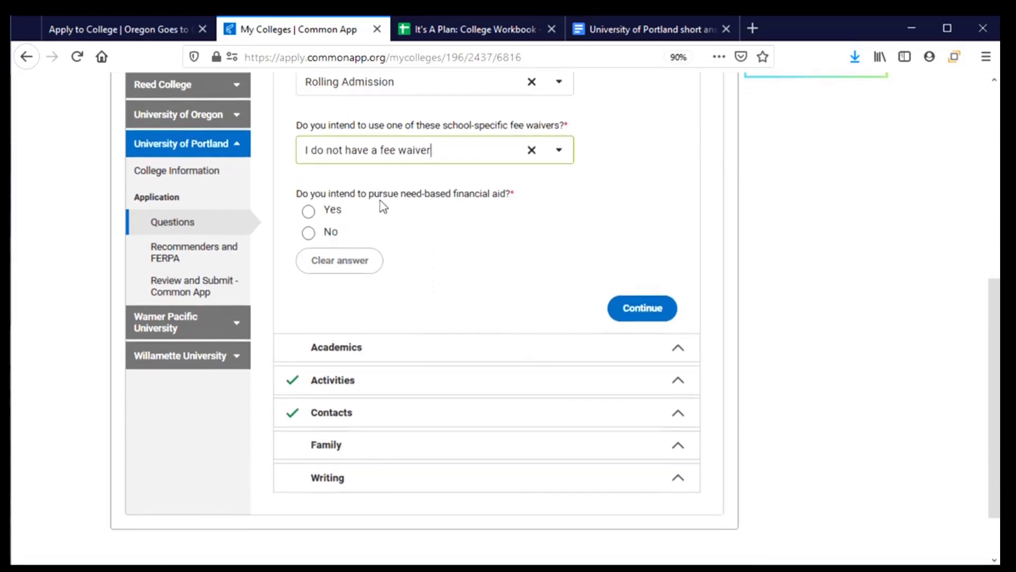
pyautogui.click(309, 214)
pyautogui.scroll(-3, 487, 227)
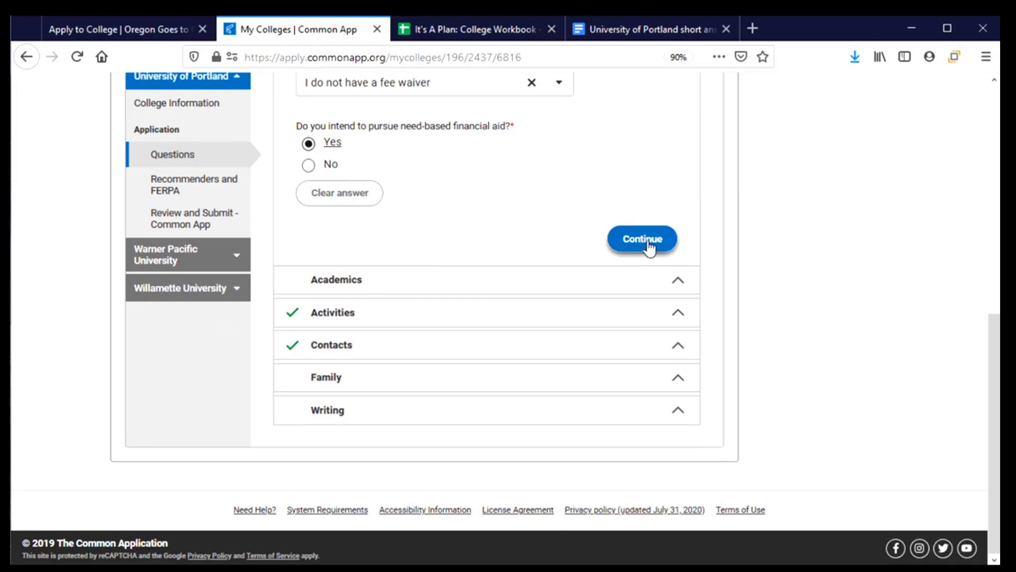
pyautogui.click(647, 242)
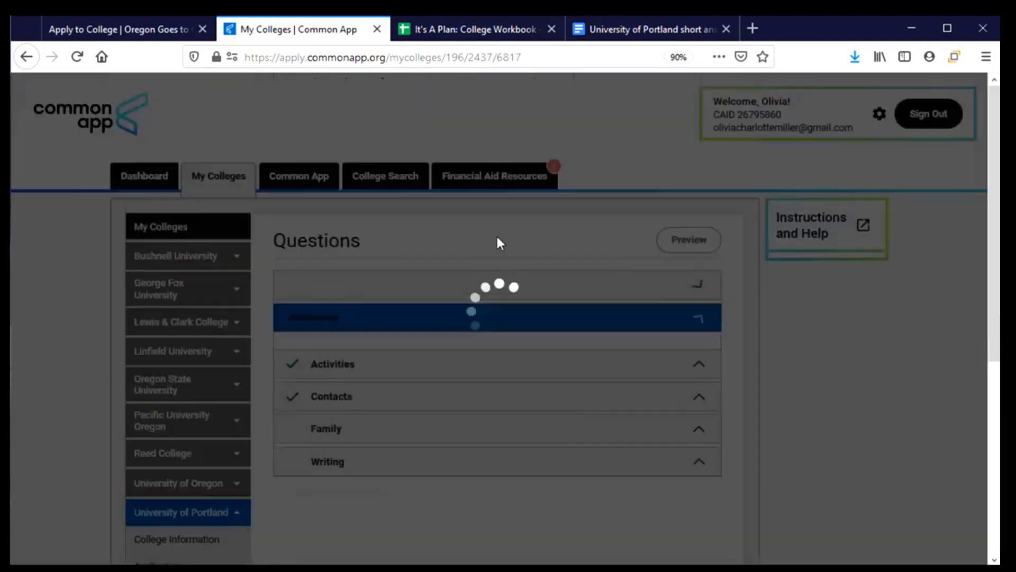
# - Choose Undecided as the intended major for University of Portland
pyautogui.scroll(-3, 503, 239)
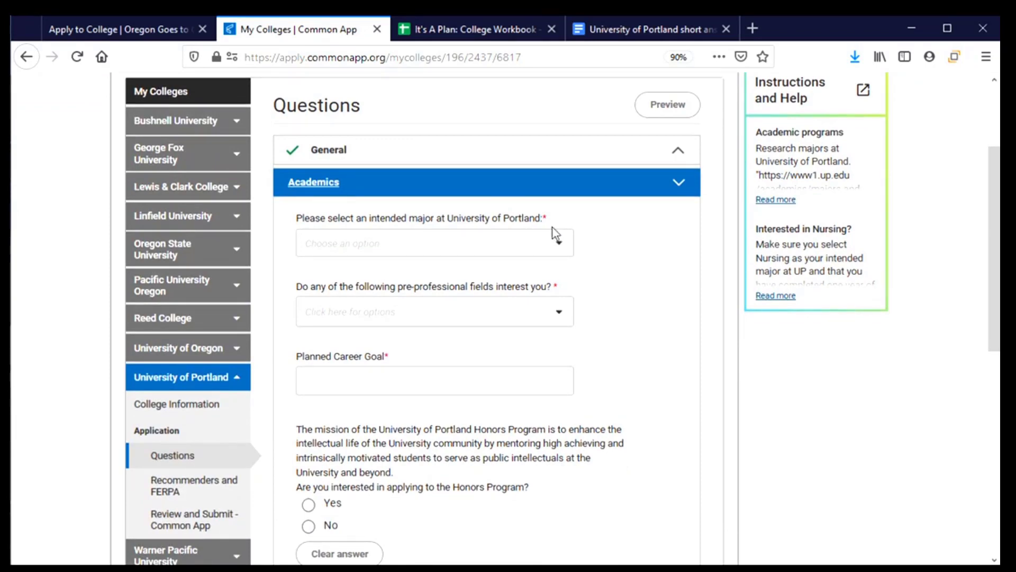
pyautogui.click(562, 247)
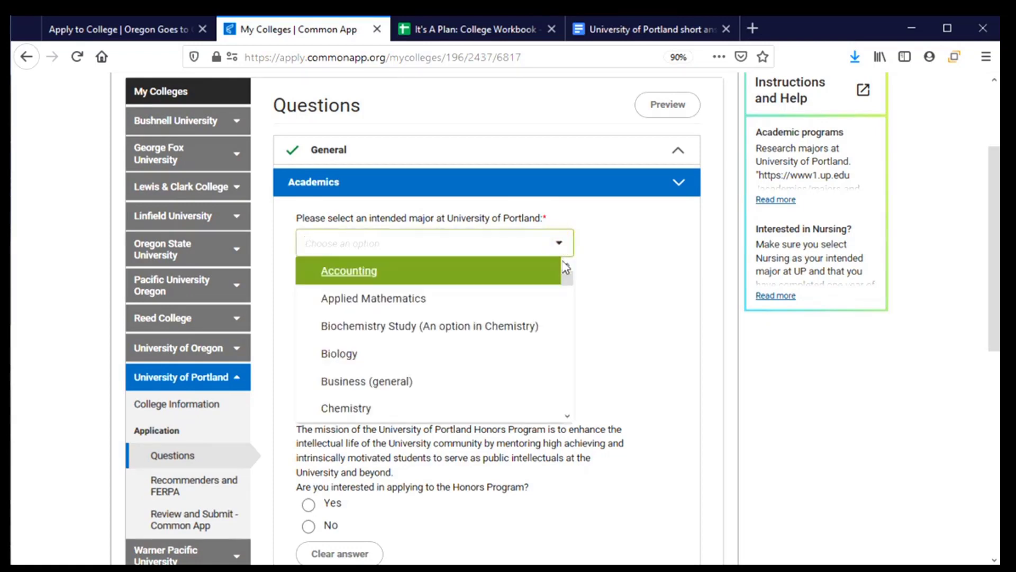
pyautogui.moveTo(566, 279); pyautogui.dragTo(568, 405)
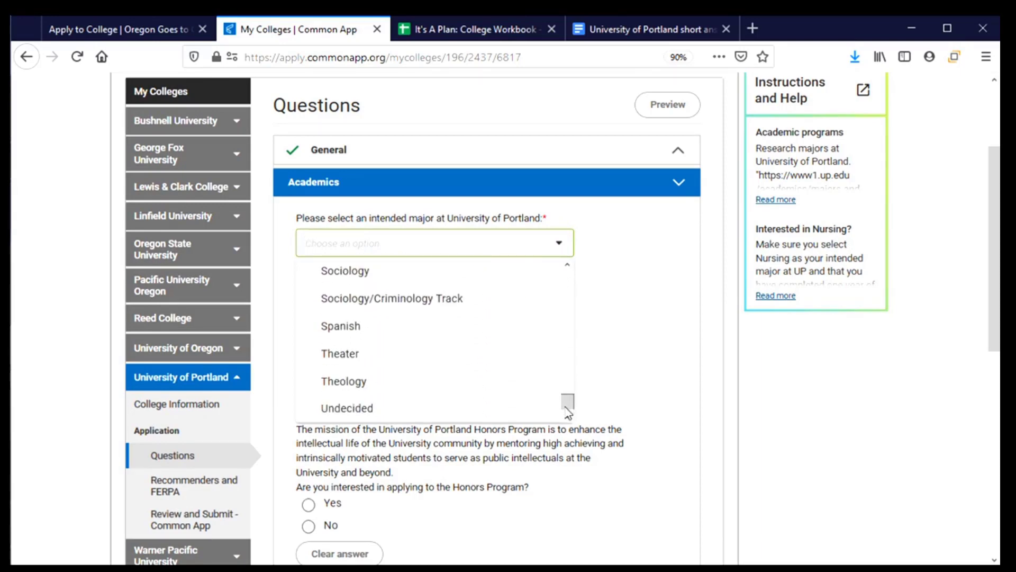
pyautogui.click(377, 418)
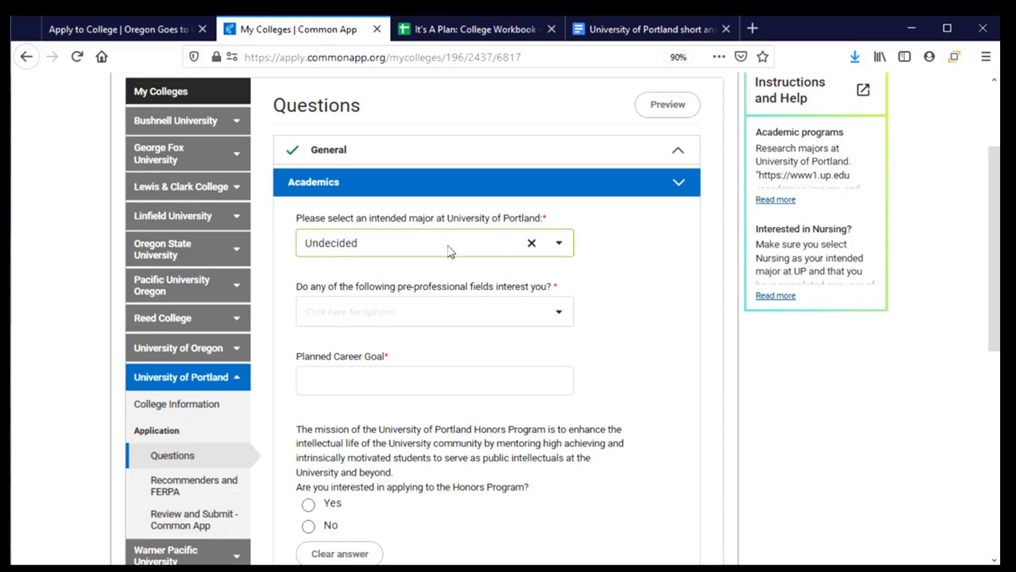
pyautogui.scroll(-3, 631, 265)
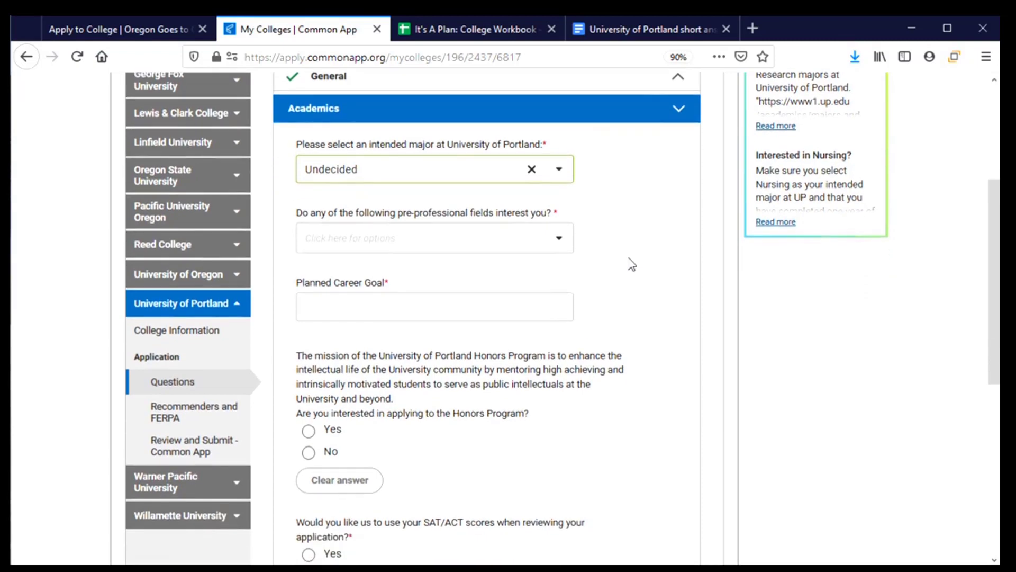
pyautogui.scroll(6, 628, 281)
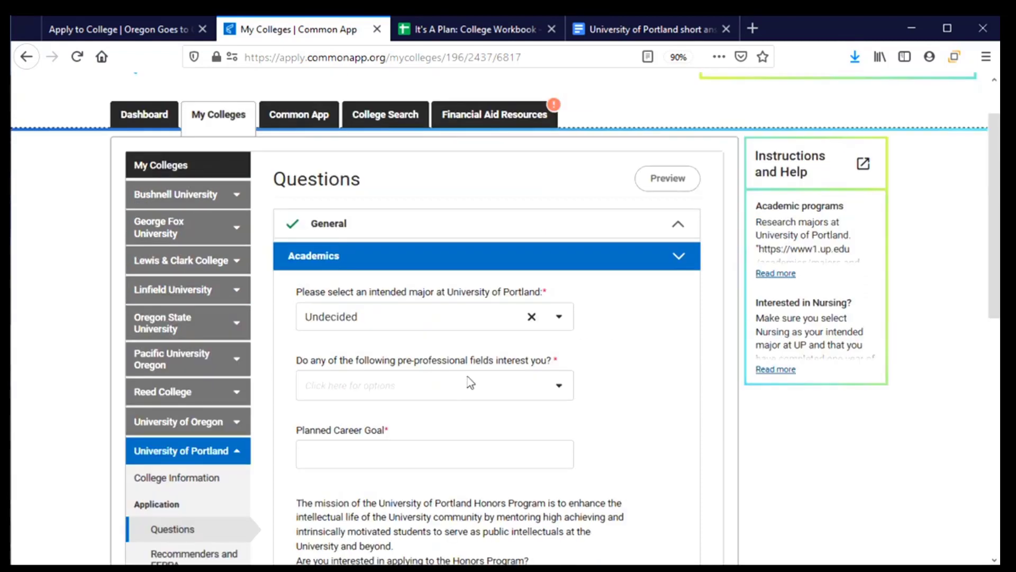
# - Set the pre-professional fields of interest to None
pyautogui.click(561, 389)
pyautogui.scroll(-5, 526, 390)
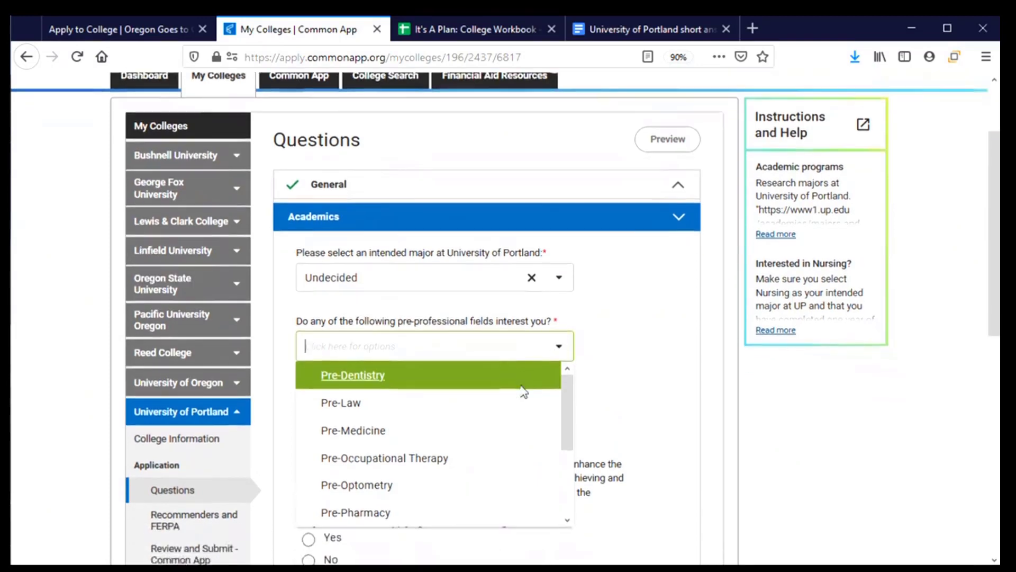
pyautogui.moveTo(566, 324); pyautogui.dragTo(495, 399)
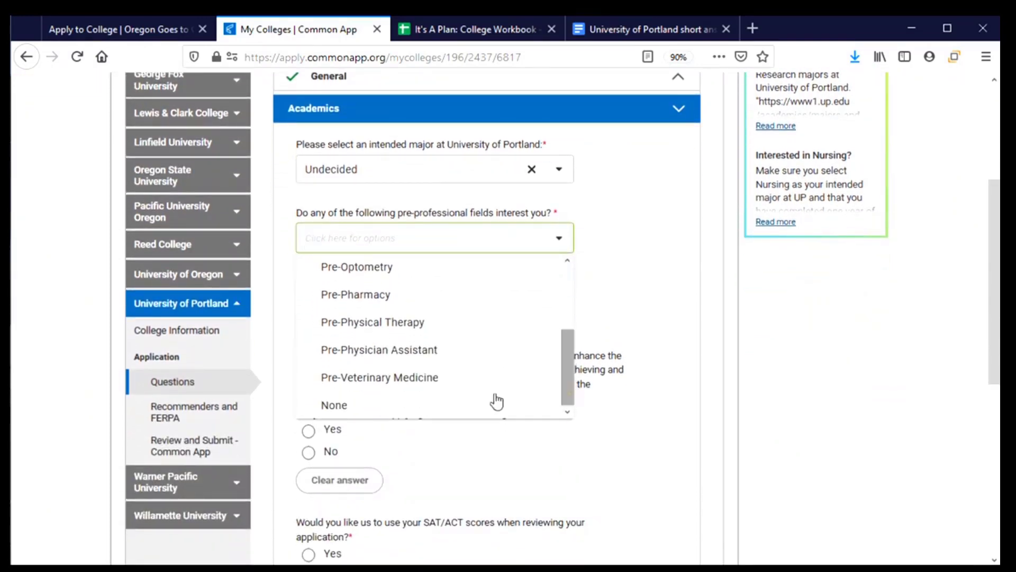
pyautogui.click(387, 412)
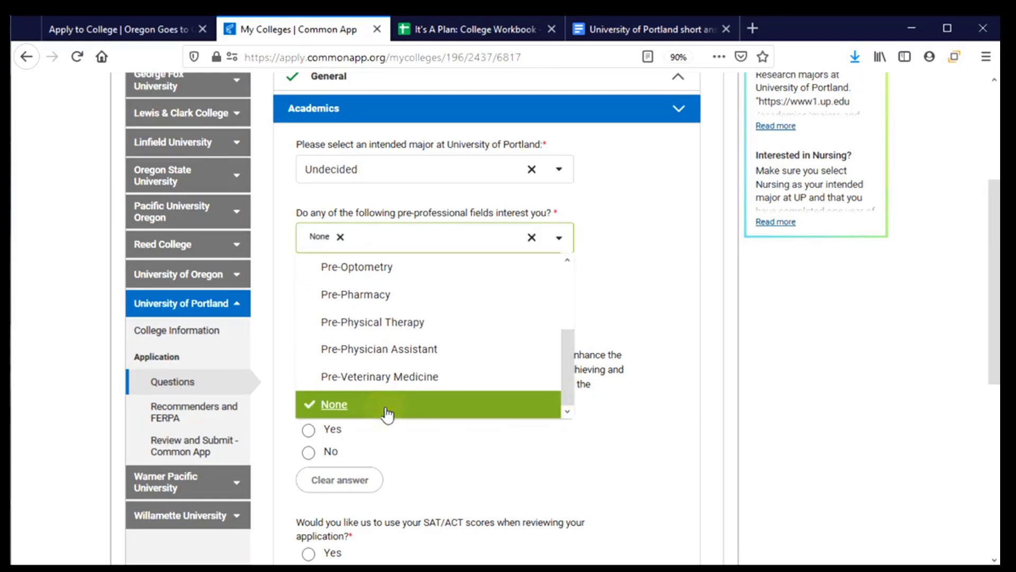
pyautogui.click(532, 237)
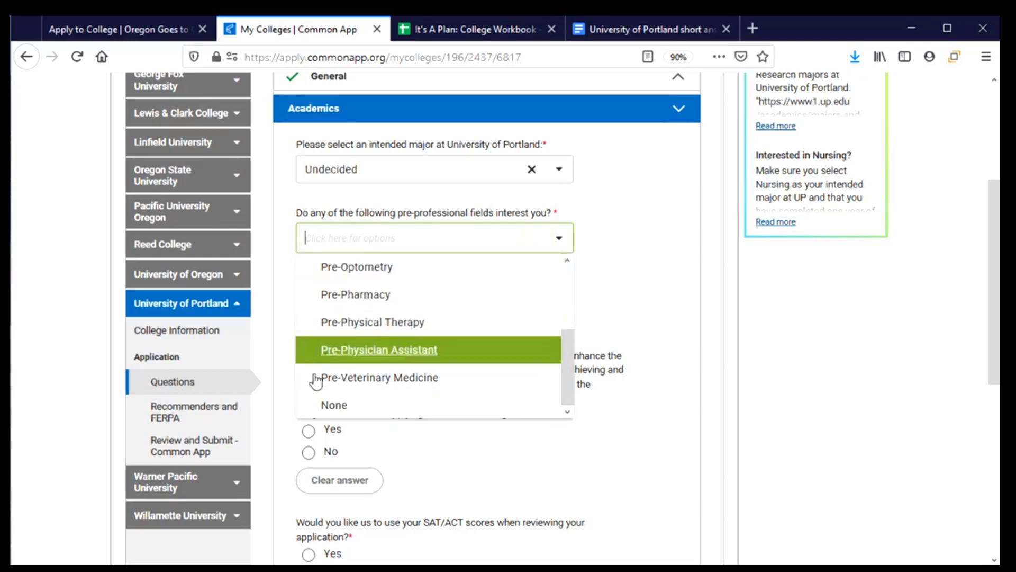
pyautogui.click(317, 406)
pyautogui.click(642, 295)
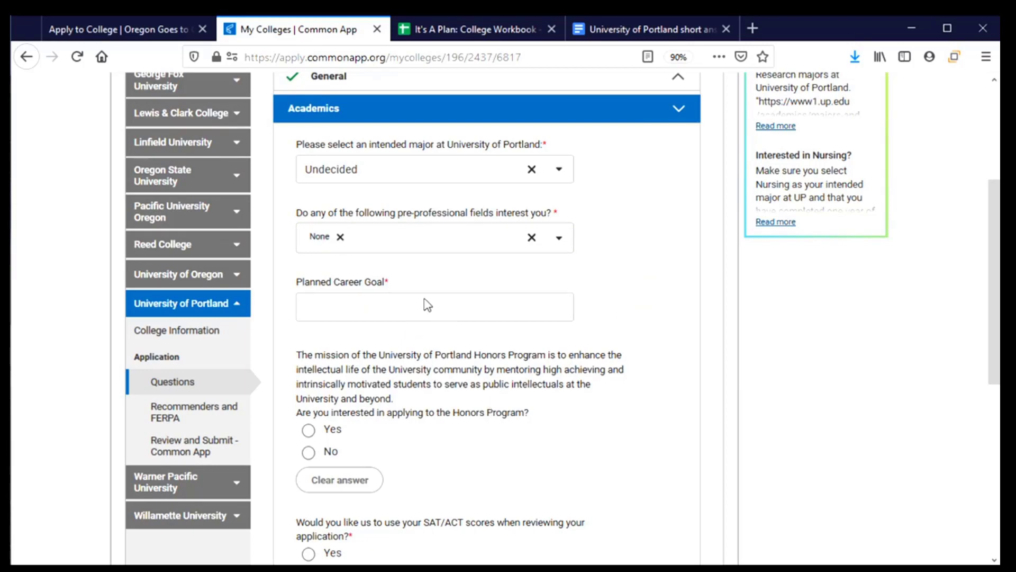
# - Type the career goal draft 'not sure, interested in helping people, maybe social work'
pyautogui.click(329, 307)
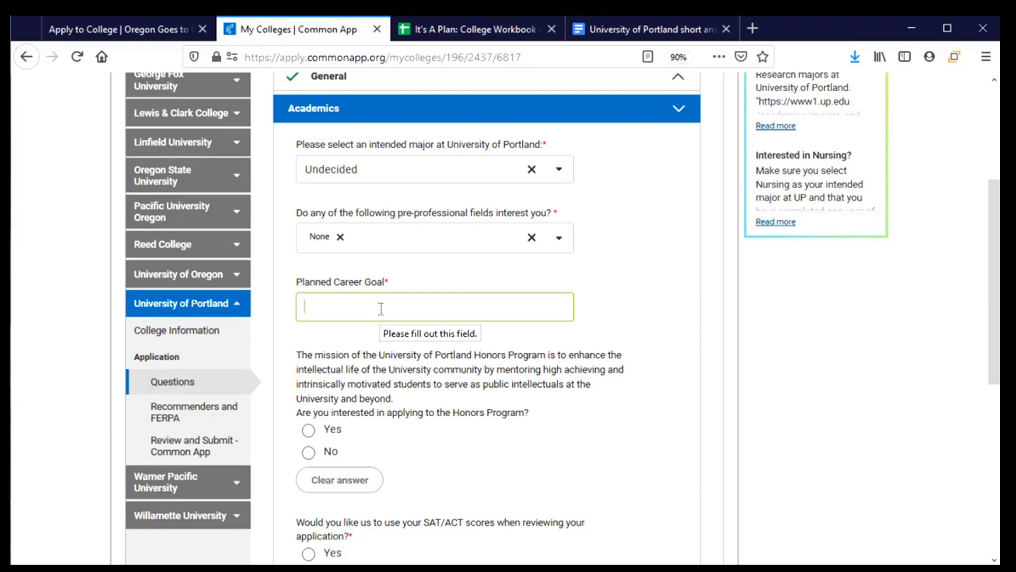
pyautogui.write('not sure, intereste')
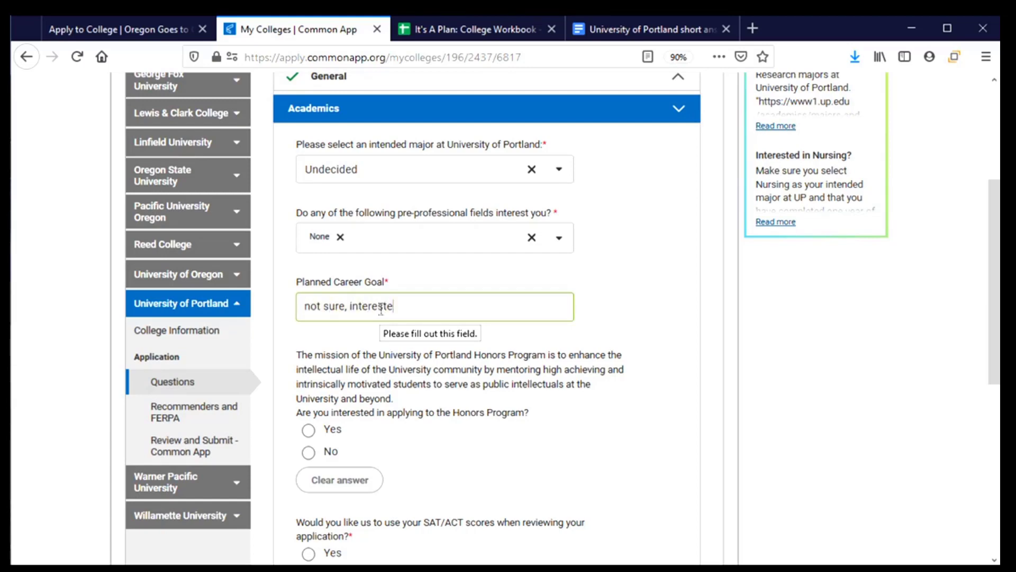
pyautogui.write('d in helping poep')
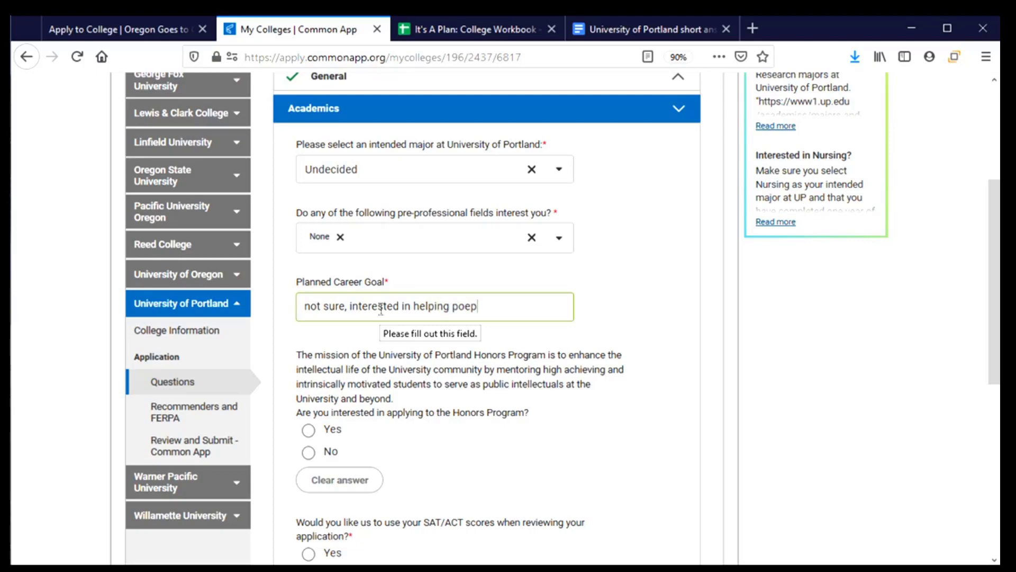
pyautogui.press('BackSpace')
pyautogui.press('BackSpace')
pyautogui.press('BackSpace')
pyautogui.write('eople, maybe social ')
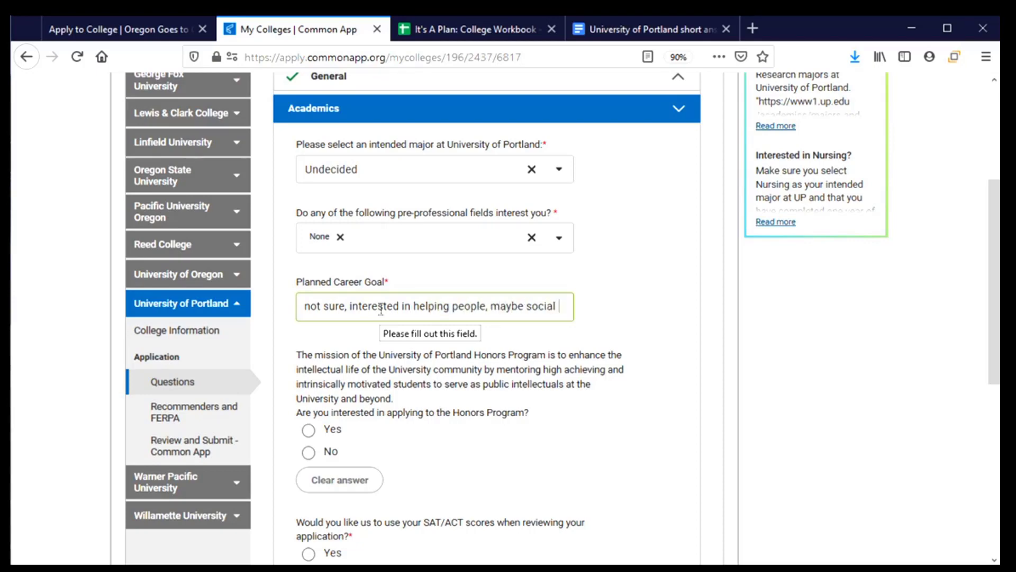
pyautogui.write('work.')
pyautogui.press('BackSpace')
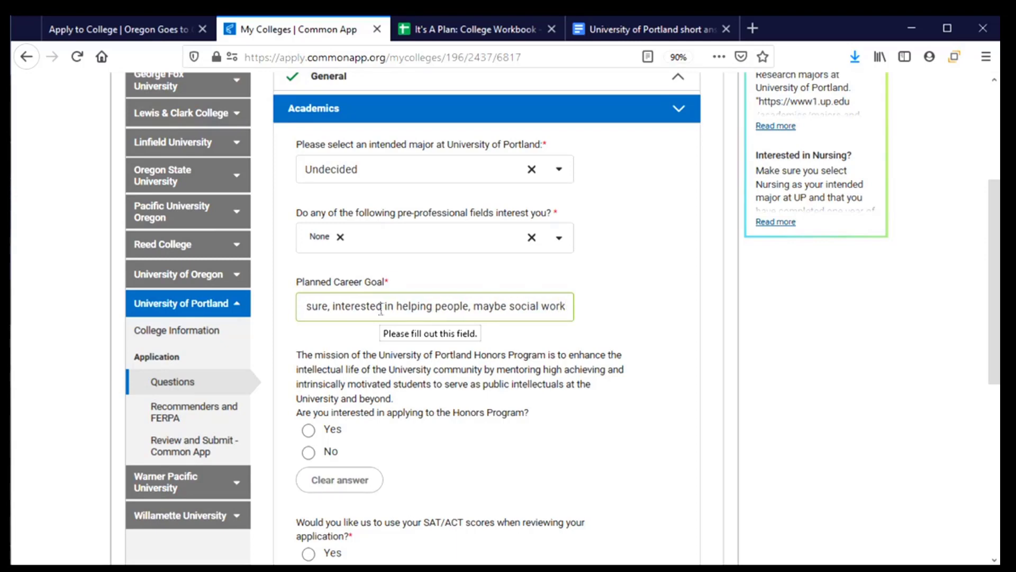
# - Revise the career goal to begin 'I'm not sure. I'm' and end with a period
pyautogui.scroll(-2, 349, 296)
pyautogui.scroll(3, 343, 291)
pyautogui.scroll(1, 343, 291)
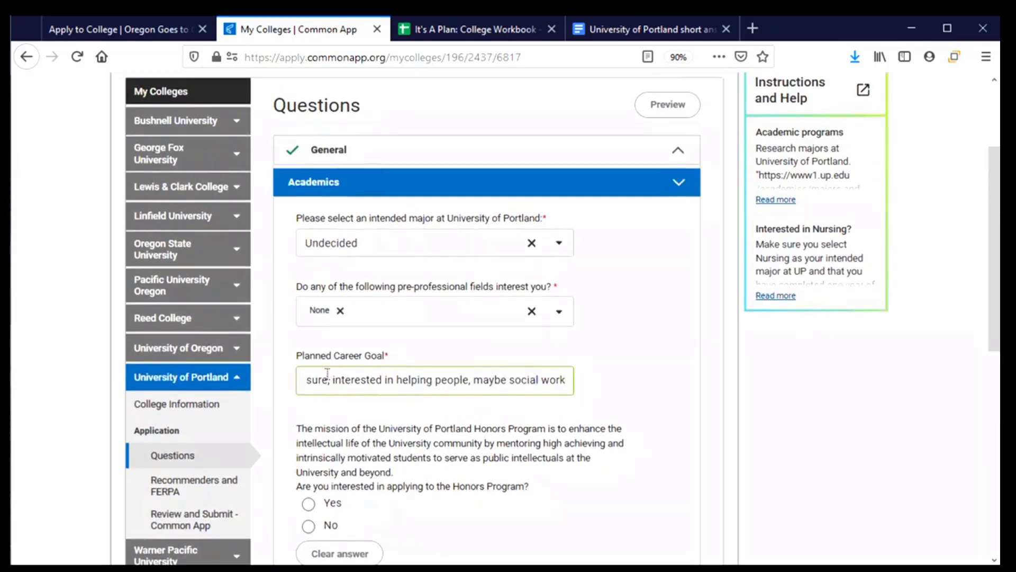
pyautogui.moveTo(328, 379); pyautogui.dragTo(305, 380)
pyautogui.click(305, 380)
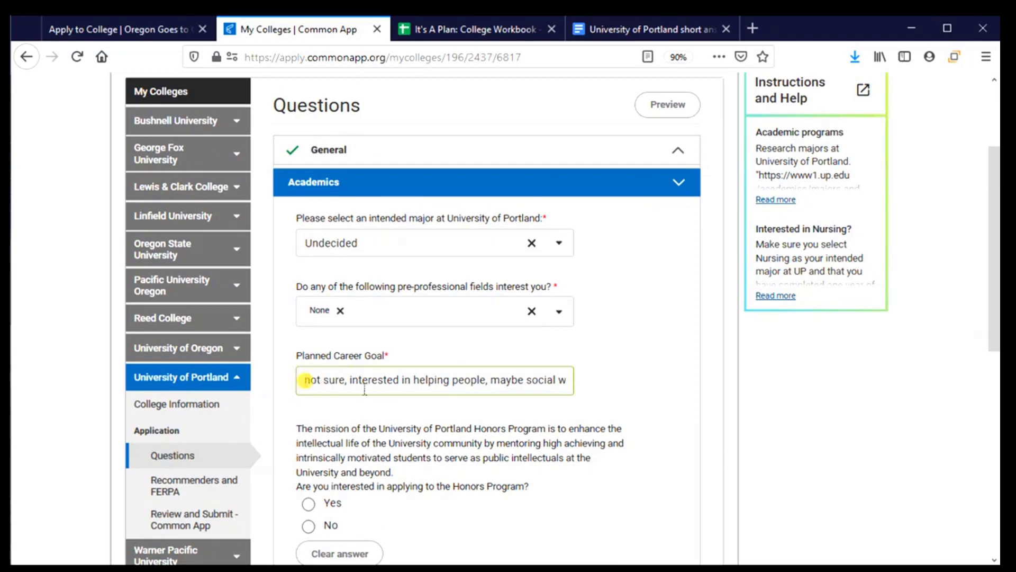
pyautogui.write("I'm not sure")
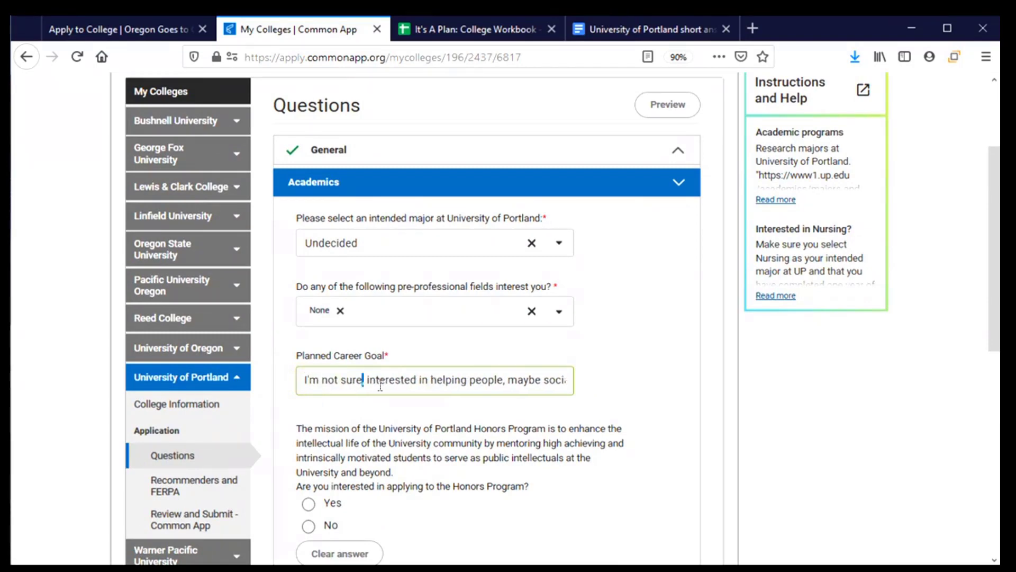
pyautogui.write(". I'm")
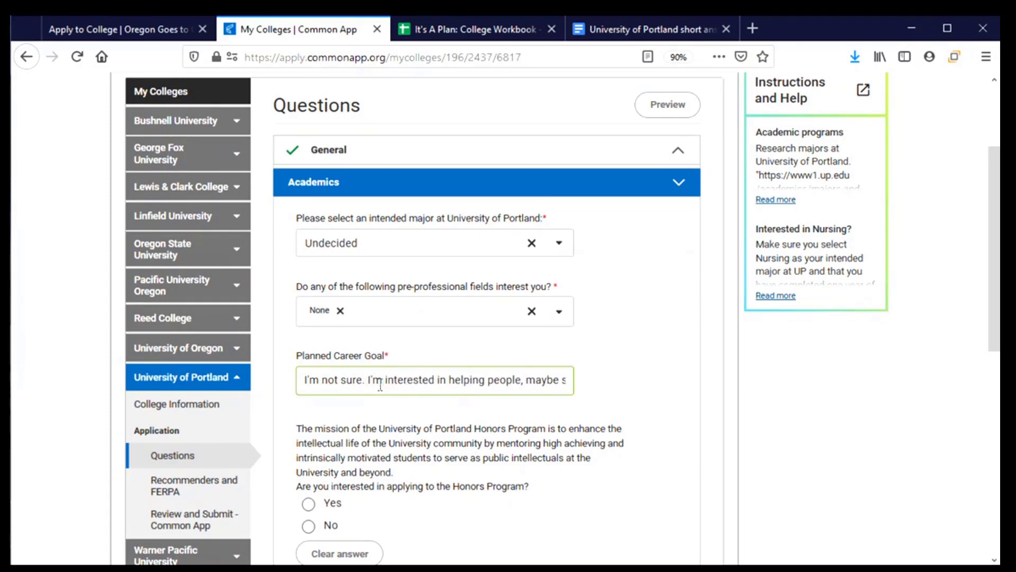
pyautogui.press('Right')
pyautogui.press('Right')
pyautogui.press('Right')
pyautogui.press('Right')
pyautogui.press('Right')
pyautogui.press('Right')
pyautogui.press('Right')
pyautogui.press('Right')
pyautogui.press('Right')
pyautogui.press('Right')
pyautogui.press('Right')
pyautogui.press('Right')
pyautogui.press('Right')
pyautogui.press('Right')
pyautogui.press('Right')
pyautogui.press('Right')
pyautogui.press('Right')
pyautogui.press('Right')
pyautogui.press('Right')
pyautogui.press('Right')
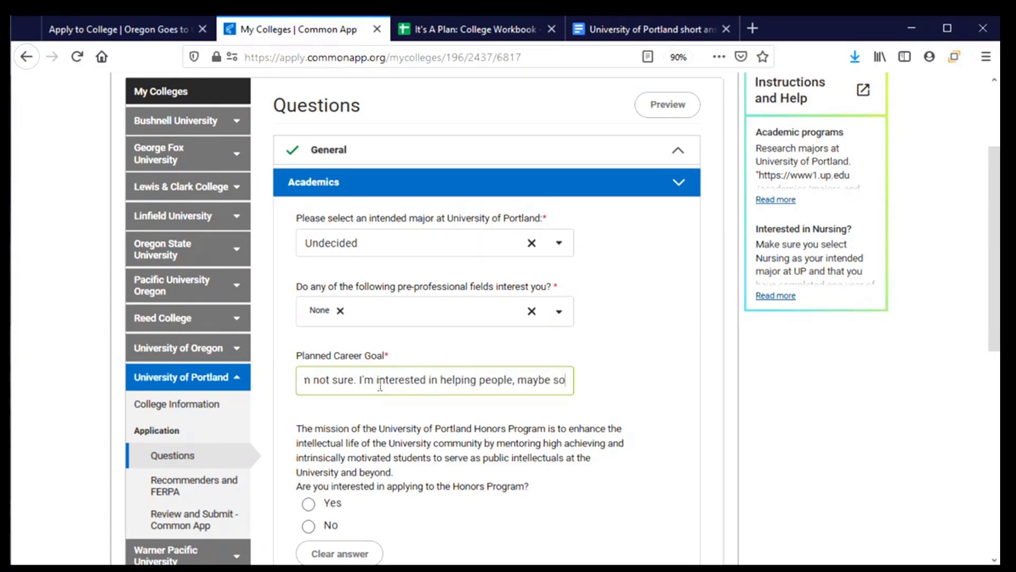
pyautogui.write('.')
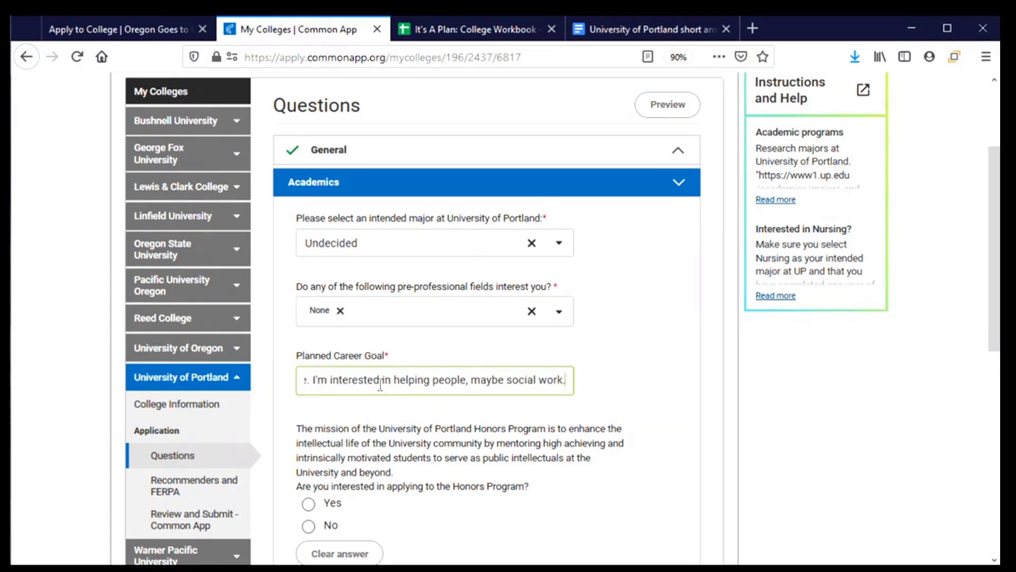
pyautogui.click(404, 422)
pyautogui.scroll(-3, 404, 422)
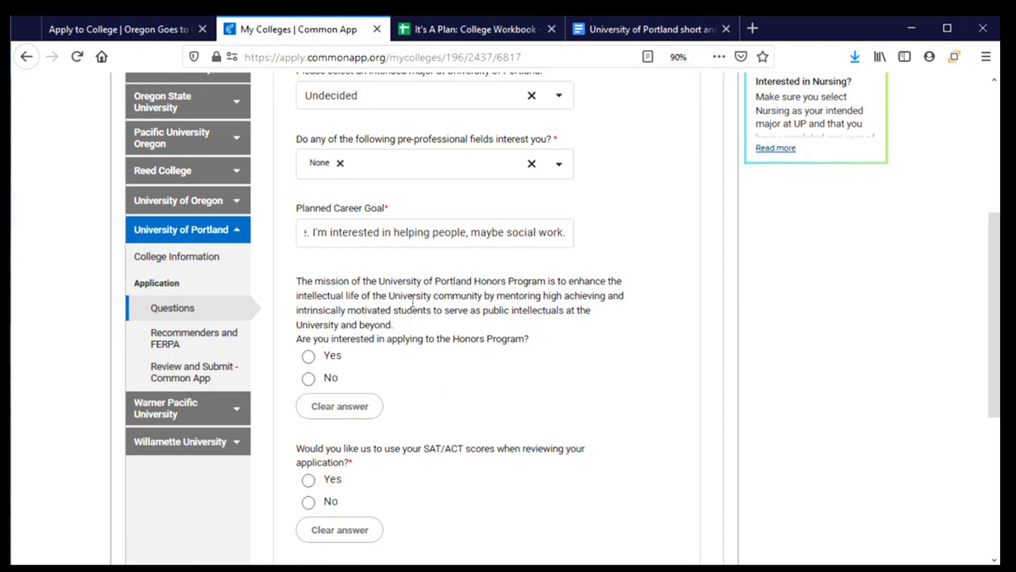
pyautogui.scroll(-3, 413, 304)
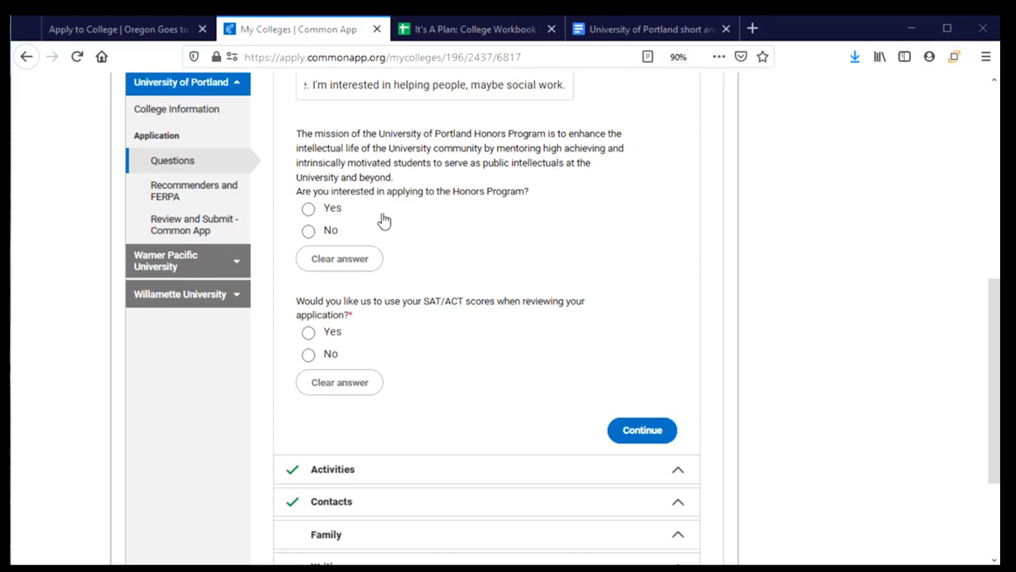
# - Answer No to the Honors Program and SAT/ACT score questions, then continue past Academics
pyautogui.click(331, 232)
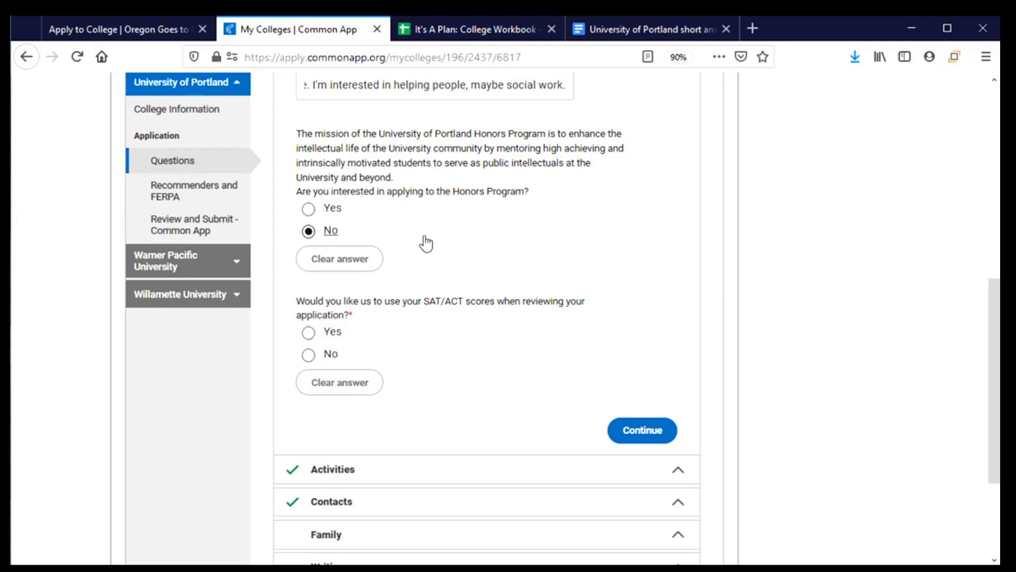
pyautogui.scroll(-3, 426, 243)
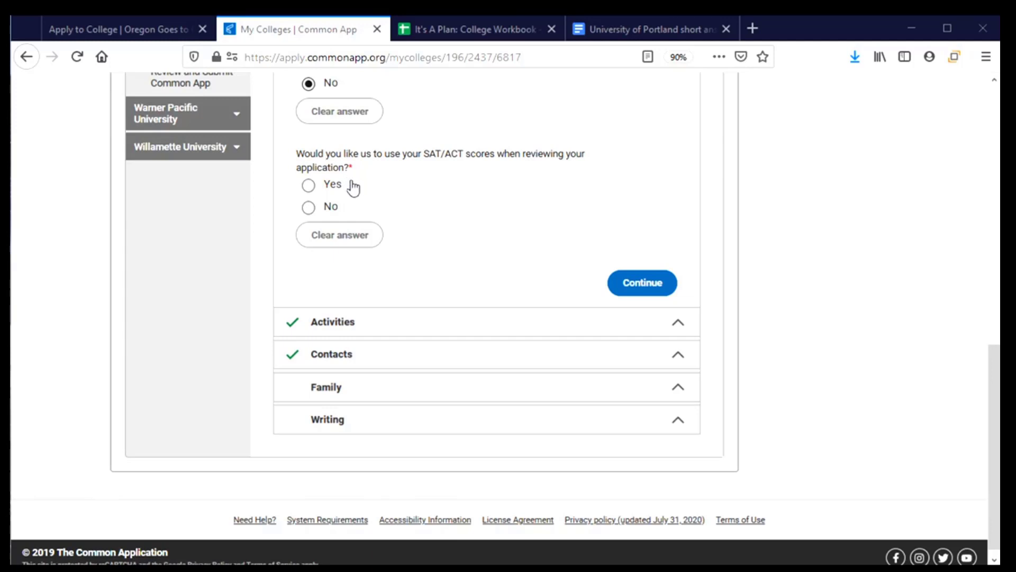
pyautogui.click(308, 212)
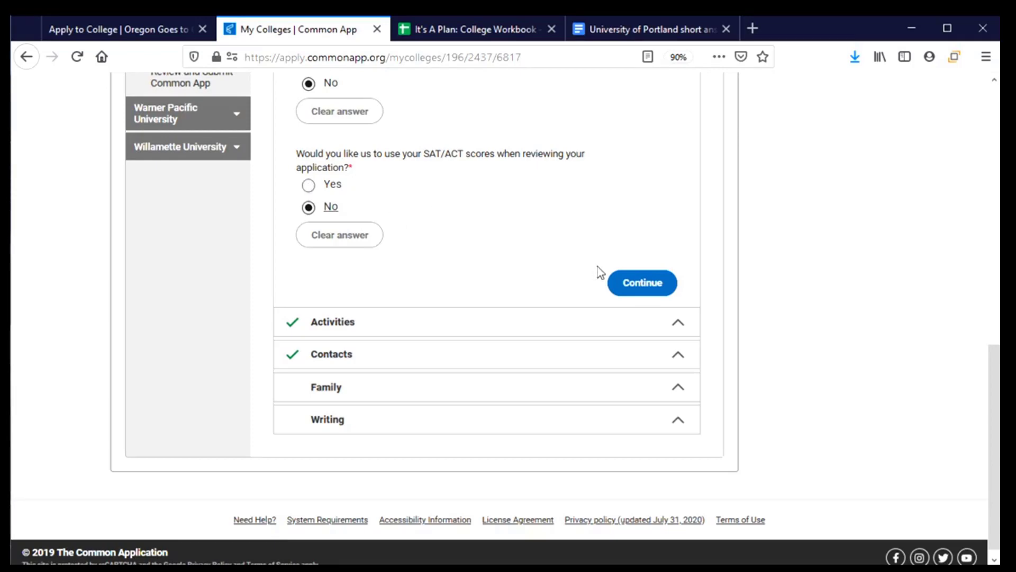
pyautogui.click(650, 284)
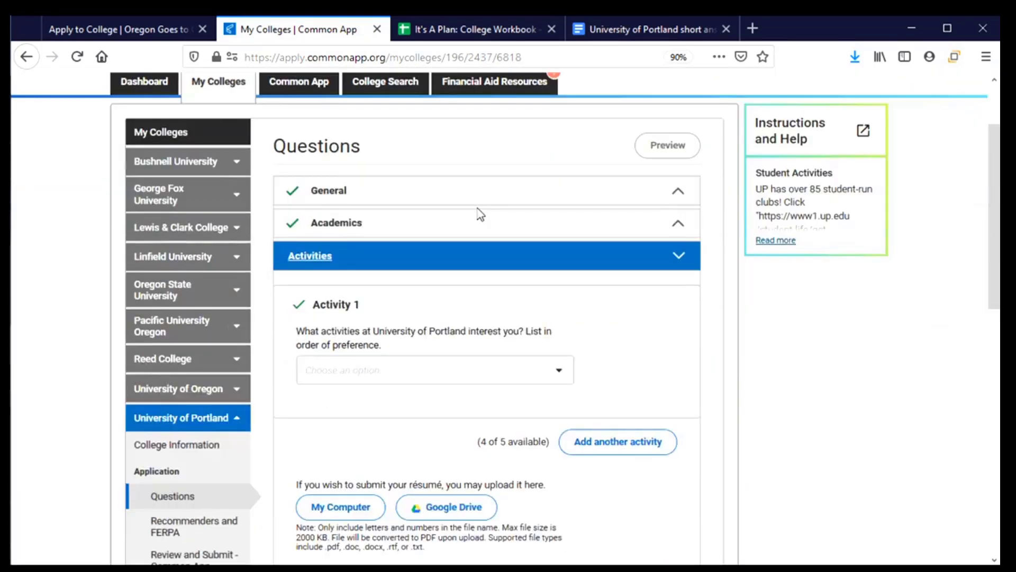
# - Choose Study Abroad for Activity 1 and add Community Service as Activity 2
pyautogui.scroll(-2, 480, 214)
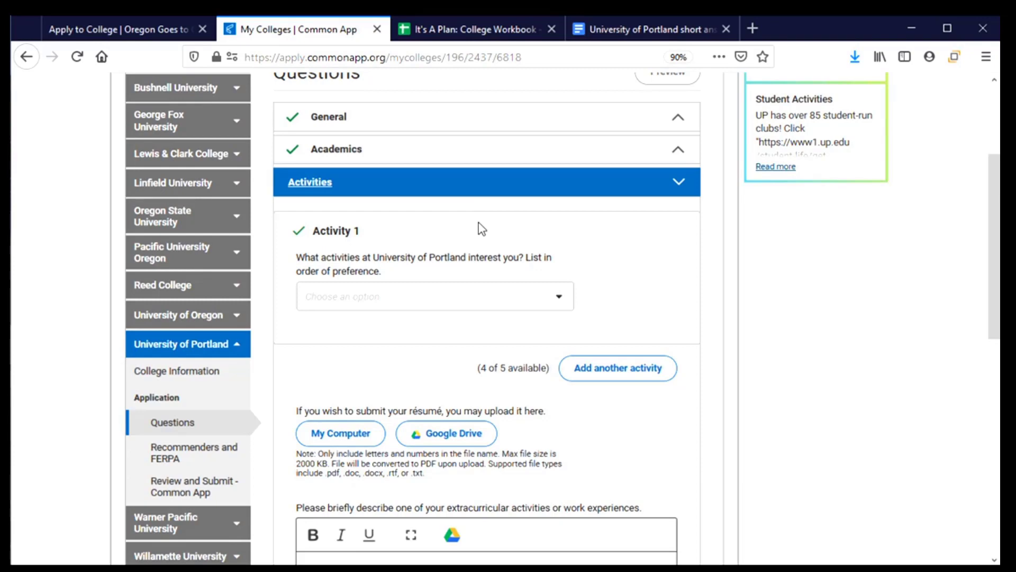
pyautogui.click(566, 307)
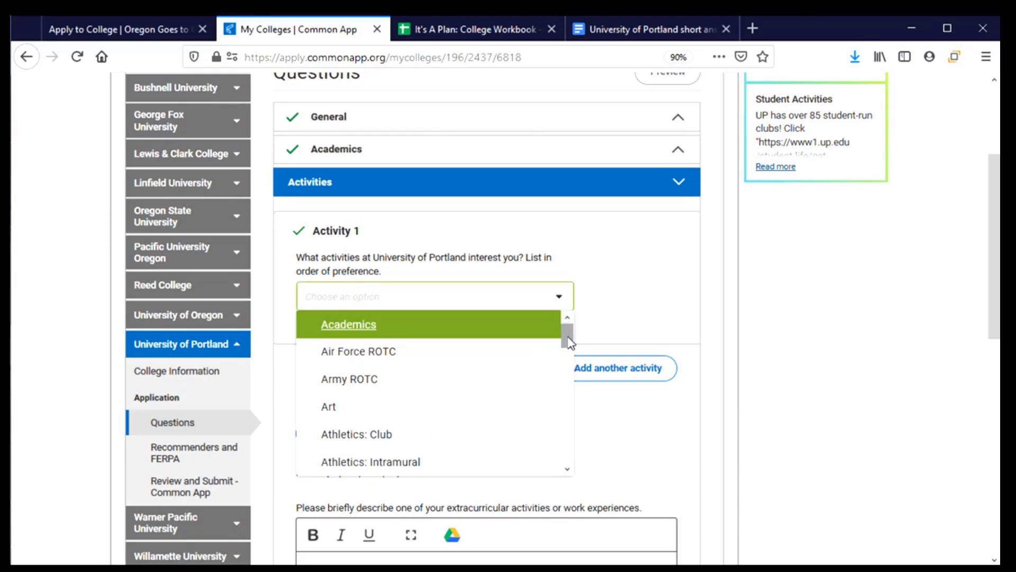
pyautogui.moveTo(568, 342); pyautogui.dragTo(574, 460)
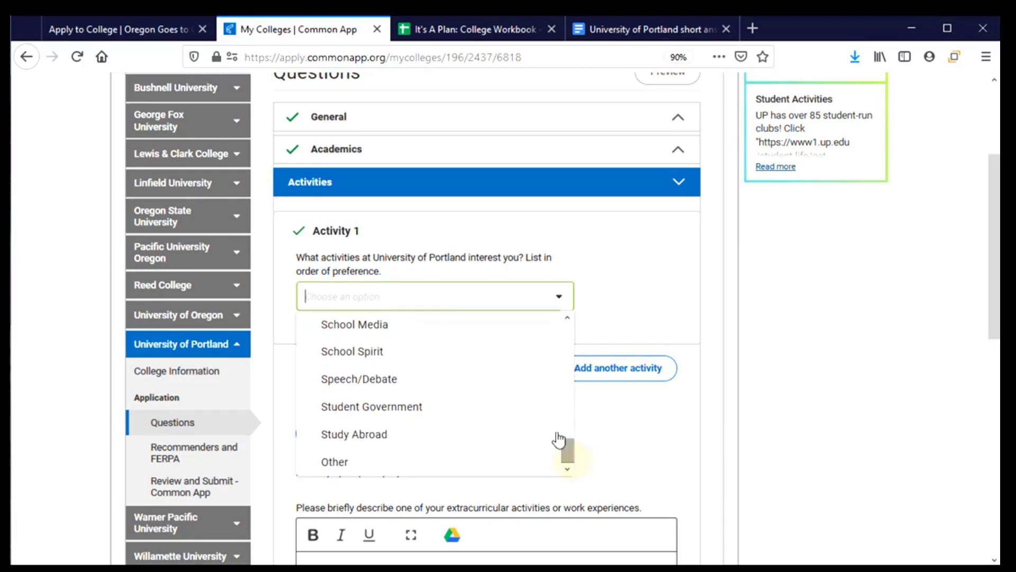
pyautogui.click(361, 446)
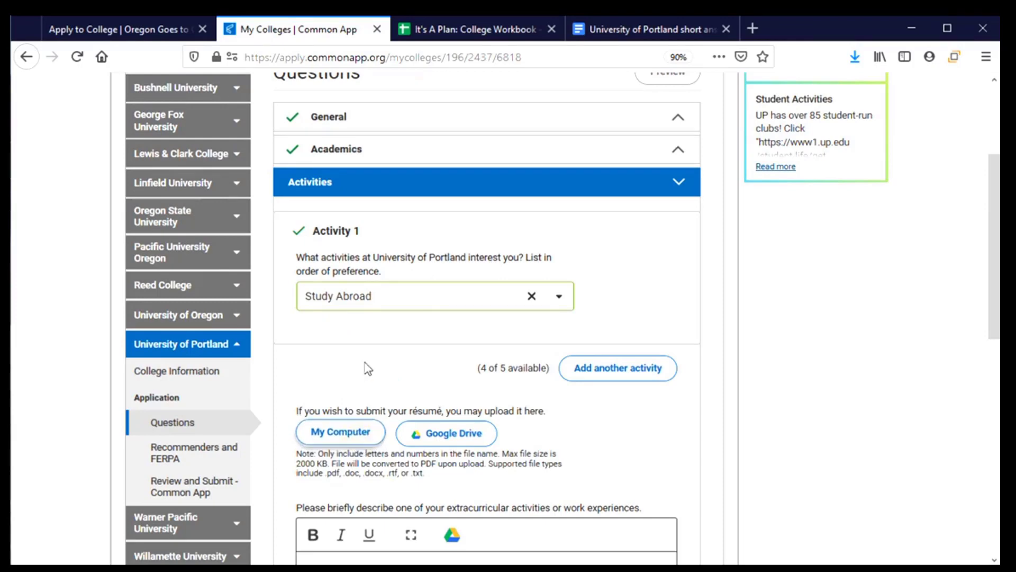
pyautogui.scroll(-3, 433, 238)
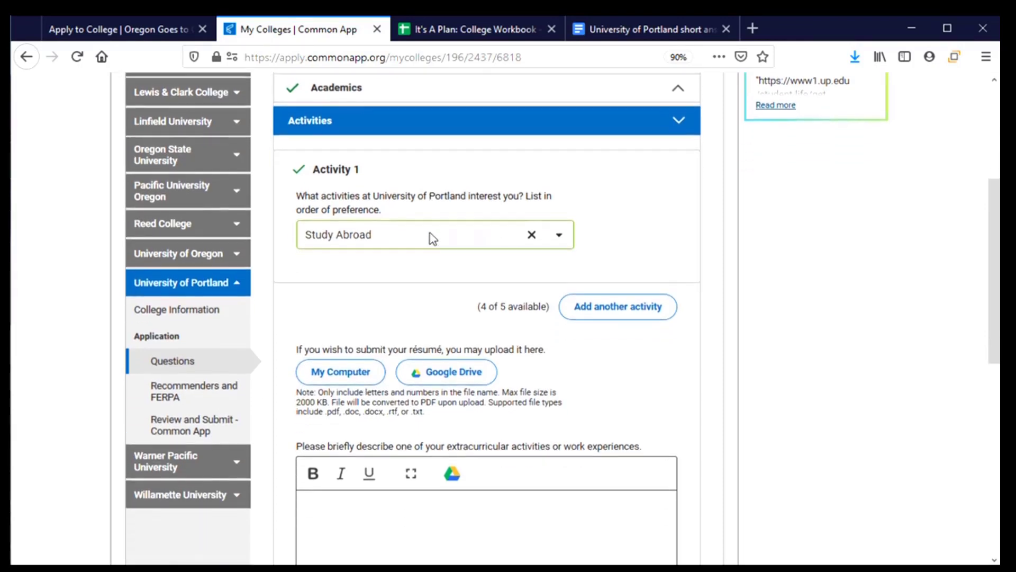
pyautogui.click(611, 306)
pyautogui.click(560, 381)
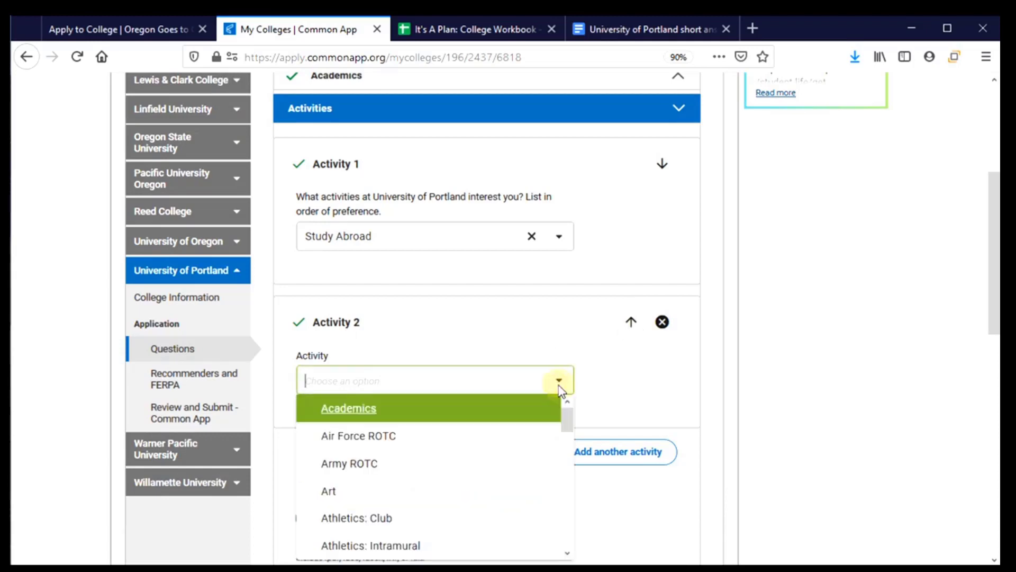
pyautogui.moveTo(566, 418); pyautogui.dragTo(567, 465)
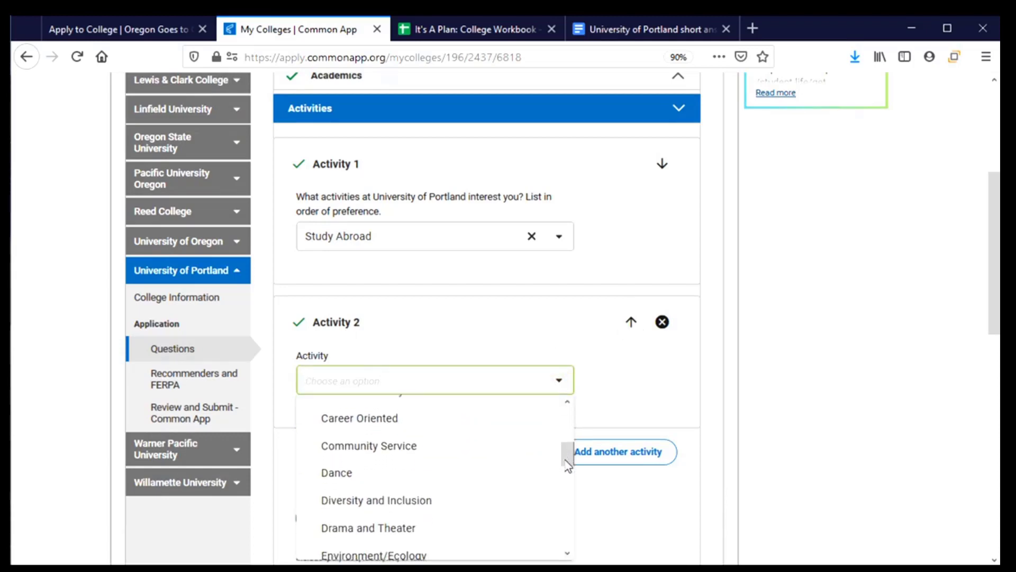
pyautogui.click(422, 453)
pyautogui.scroll(-3, 416, 418)
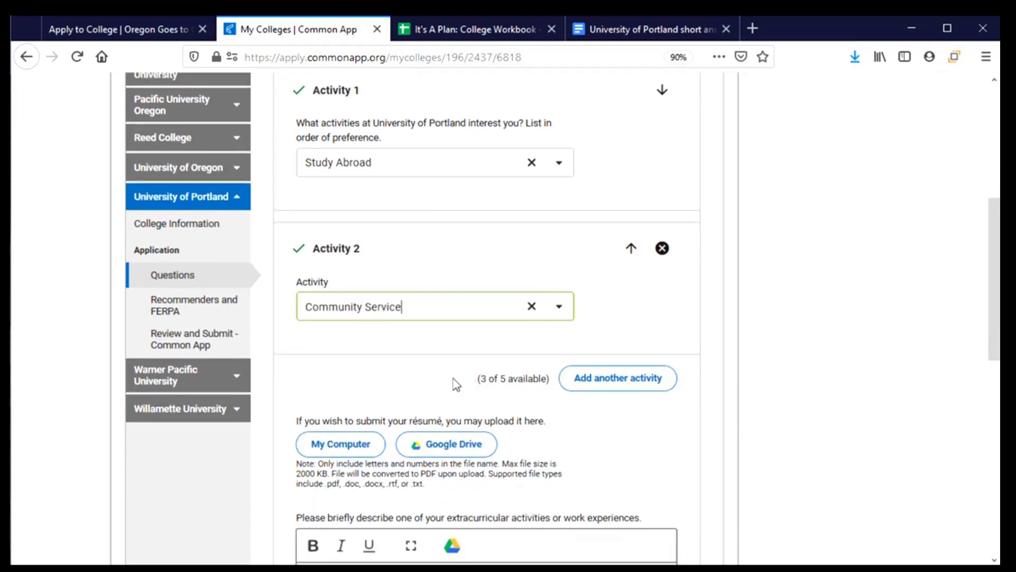
pyautogui.scroll(-1, 588, 421)
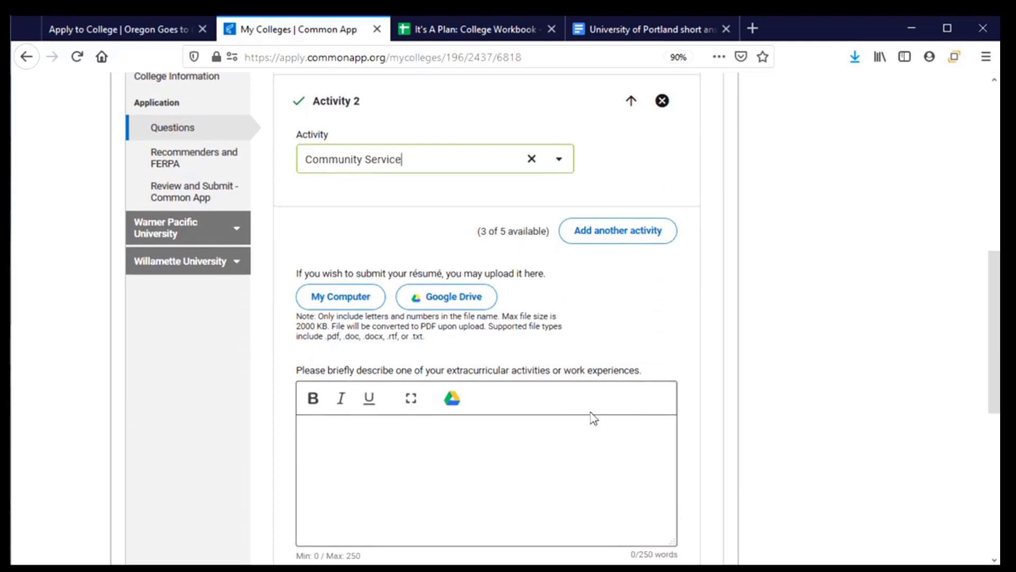
# - Start a résumé upload from the computer on the Activities page
pyautogui.scroll(-2, 592, 416)
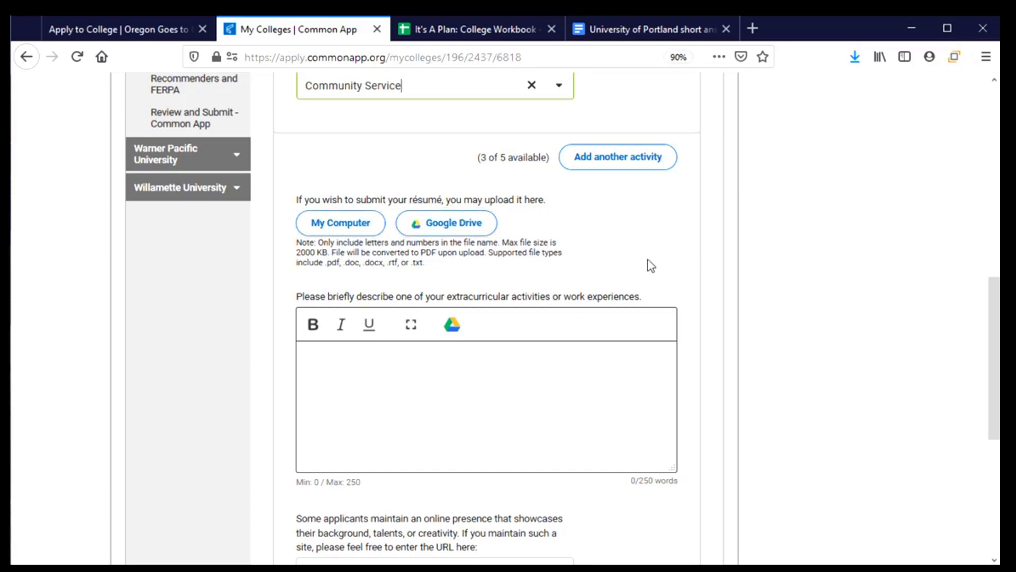
pyautogui.click(340, 222)
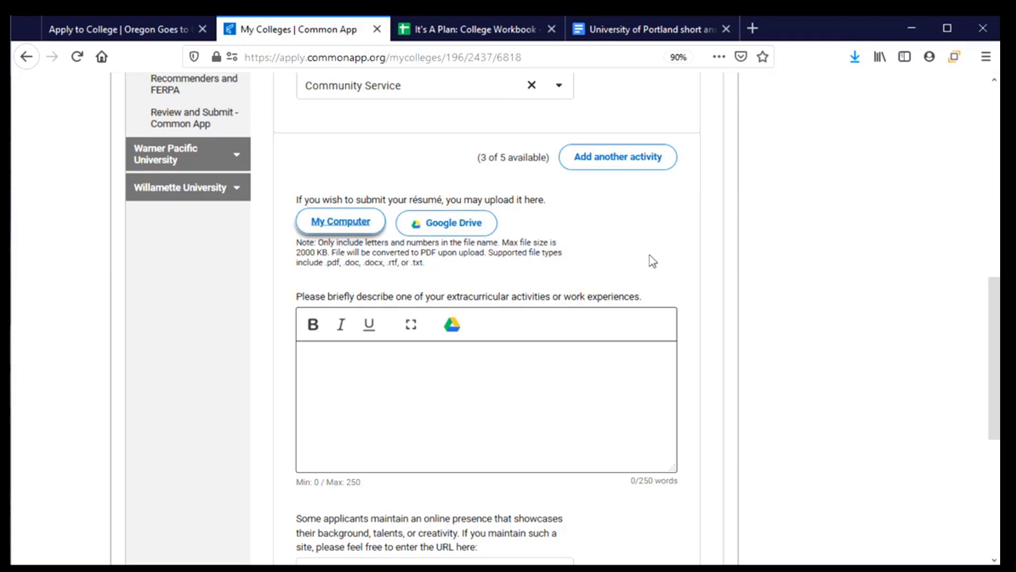
pyautogui.scroll(-2, 641, 259)
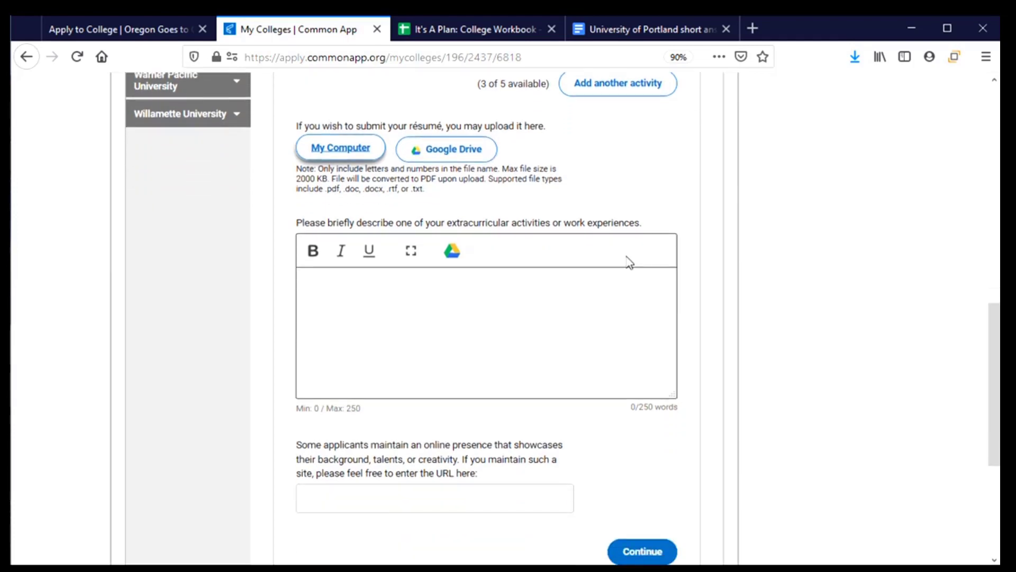
# - Copy the first answer paragraph from the Portland short answer document for the description box
pyautogui.click(326, 292)
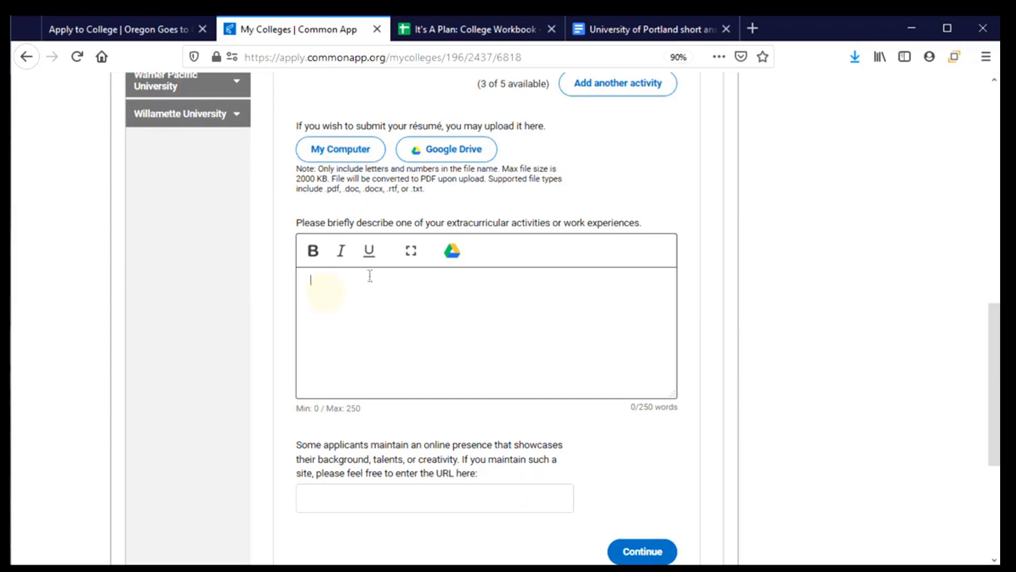
pyautogui.click(642, 32)
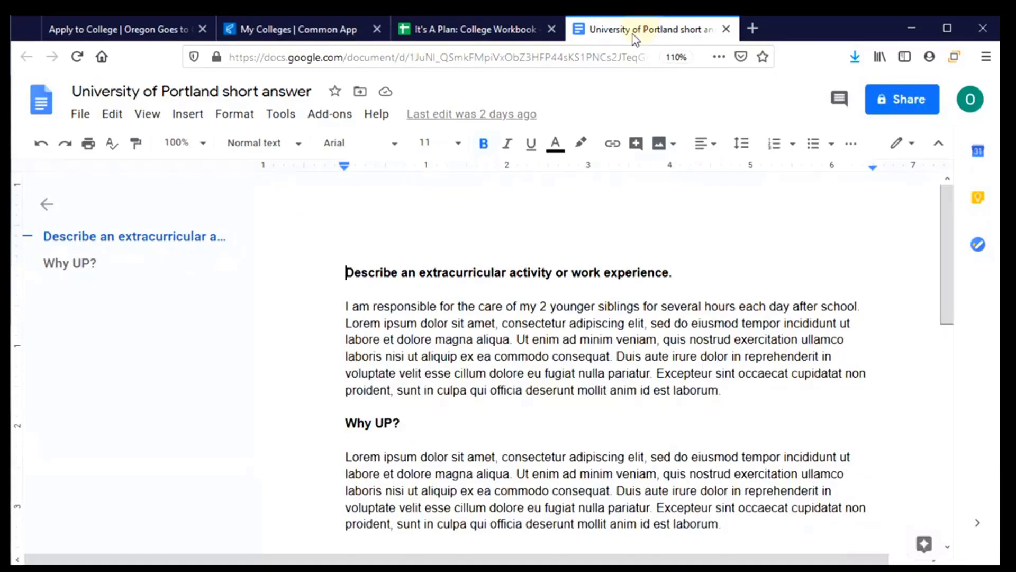
pyautogui.moveTo(337, 303); pyautogui.dragTo(758, 392)
pyautogui.hotkey('ctrl', 'c')
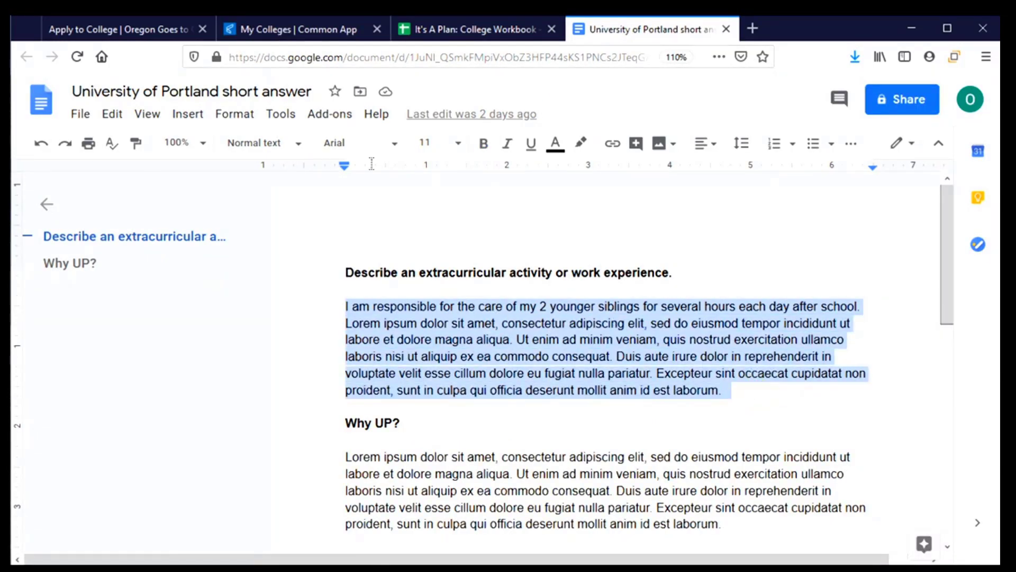
pyautogui.click(296, 29)
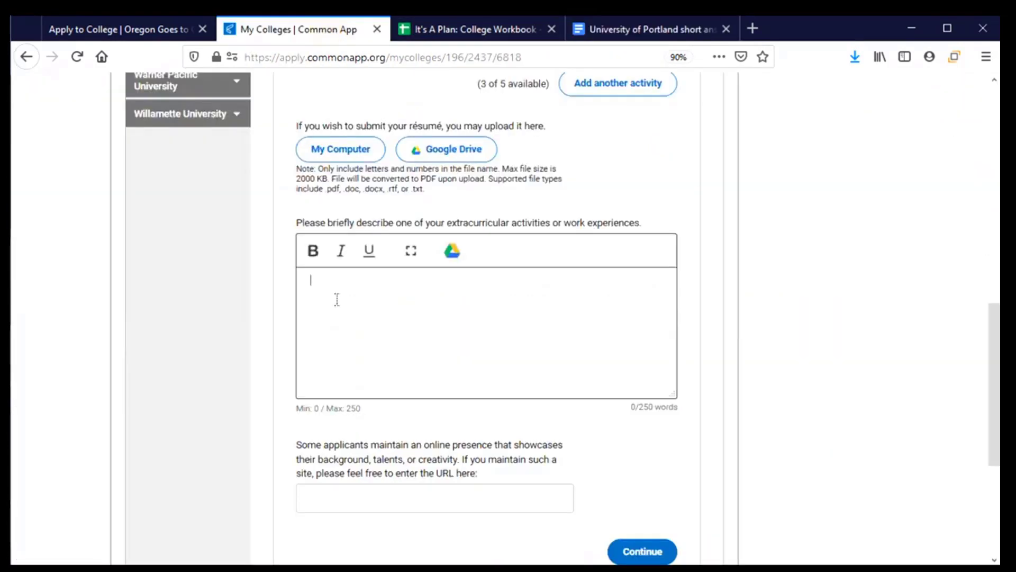
# - Paste the 87-word sibling-care paragraph into the description, leaving the website URL empty
pyautogui.hotkey('ctrl', 'v')
pyautogui.scroll(-3, 507, 343)
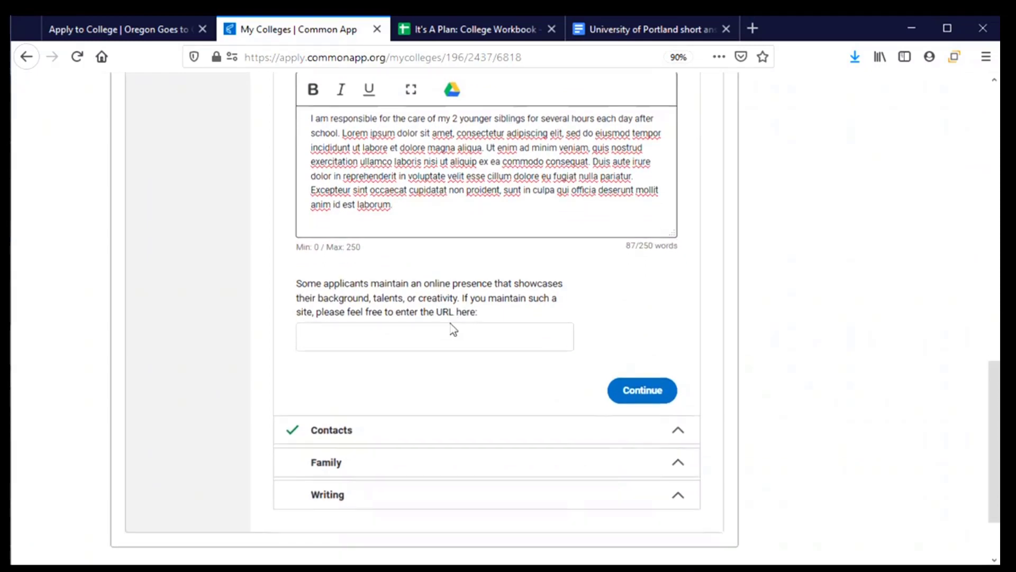
pyautogui.scroll(-2, 453, 326)
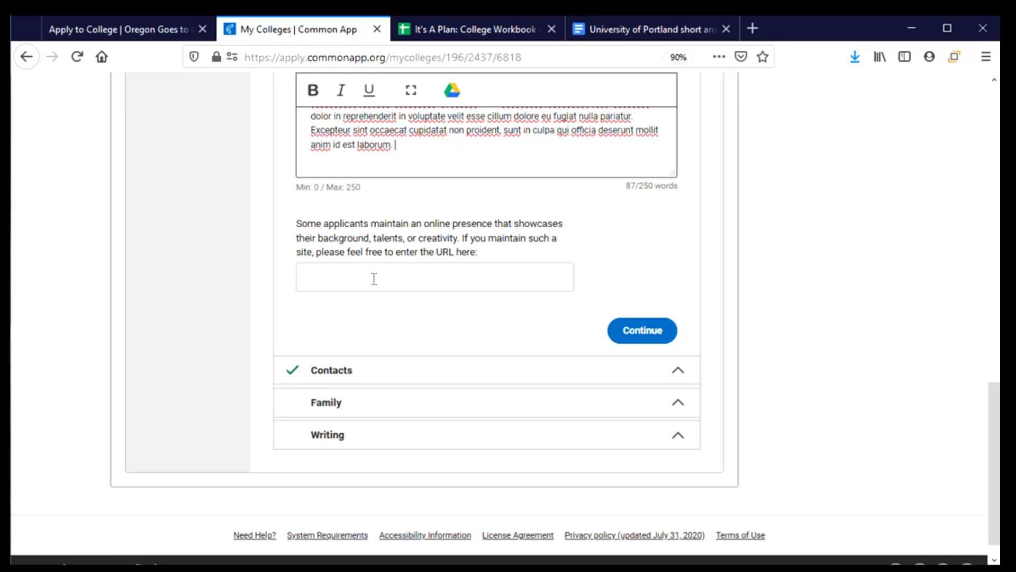
pyautogui.click(374, 279)
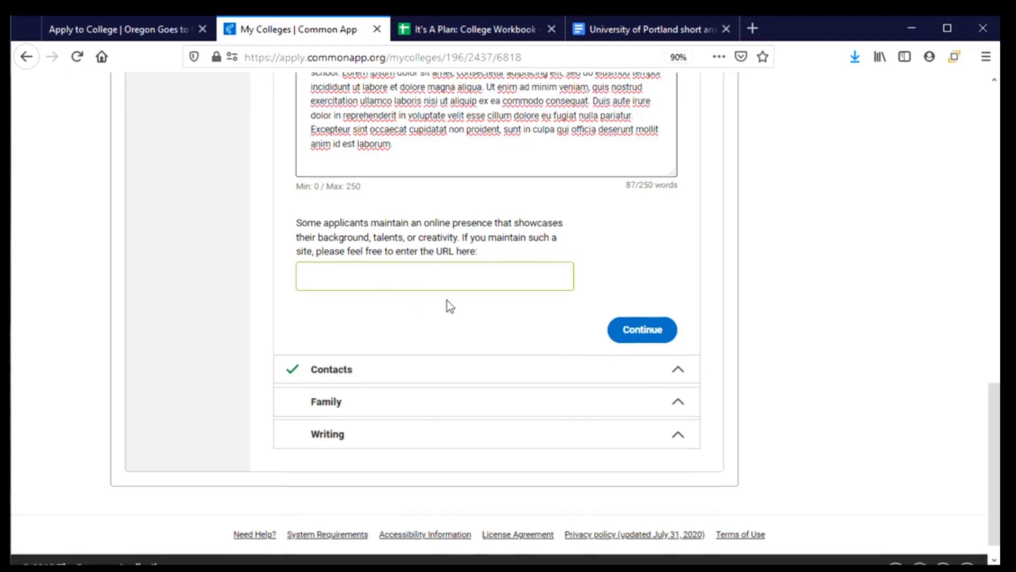
pyautogui.scroll(-1, 450, 305)
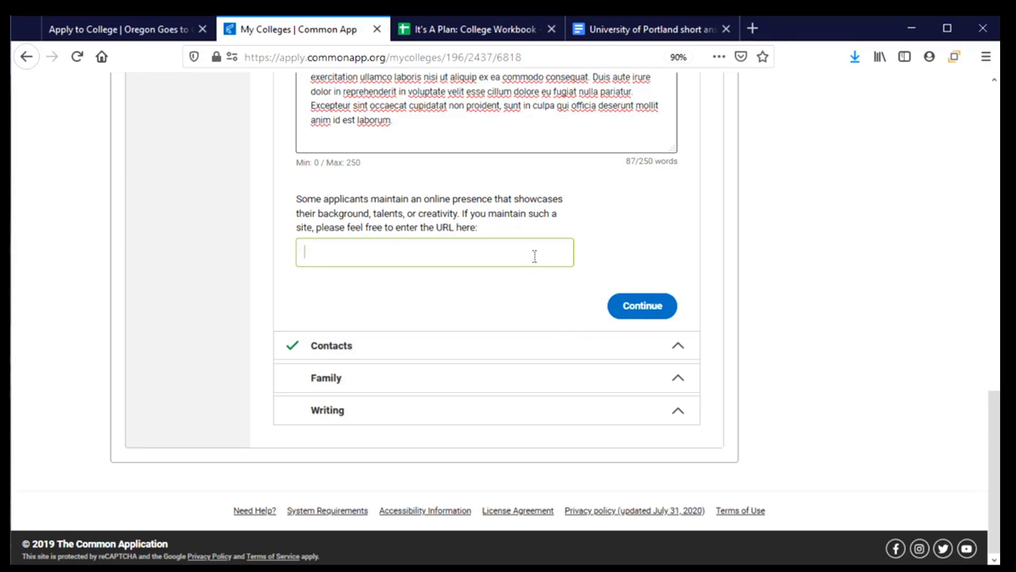
# - Save the Activities answers and move on to the Contacts section
pyautogui.click(652, 316)
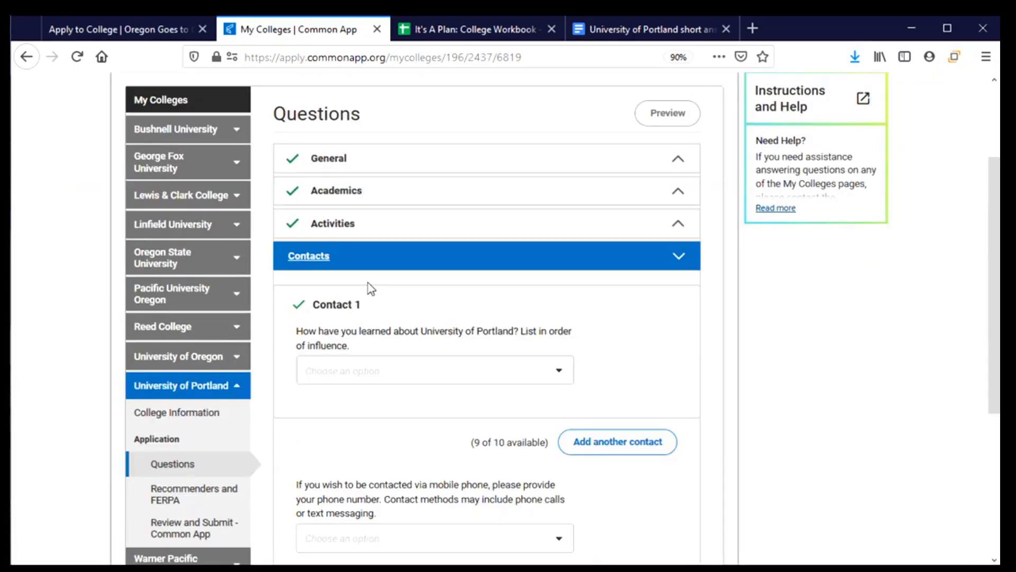
pyautogui.scroll(-2, 377, 284)
pyautogui.scroll(-2, 390, 291)
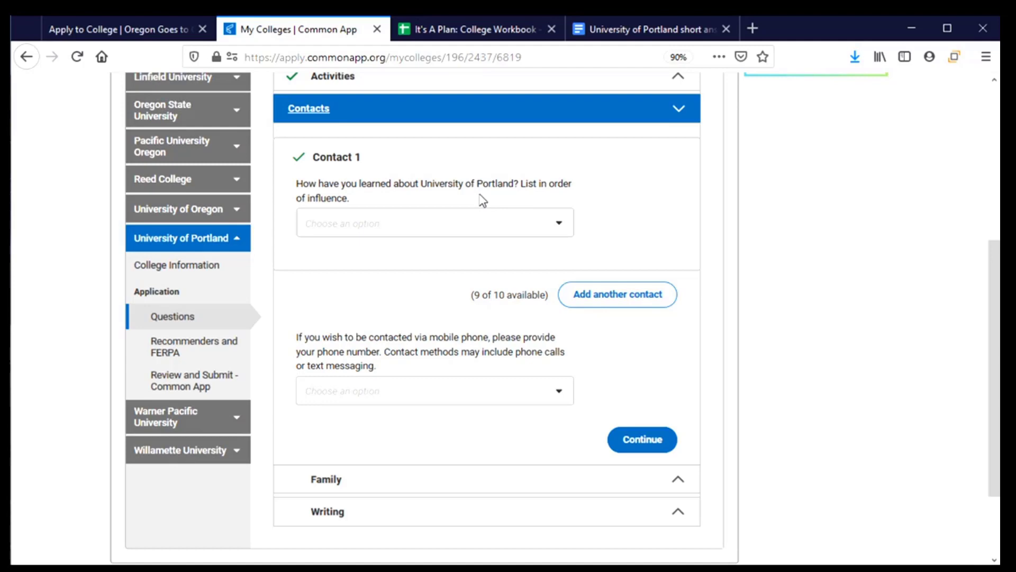
# - Record UP Visited My School, November 2019, as Contact 1 and add a second contact
pyautogui.click(559, 224)
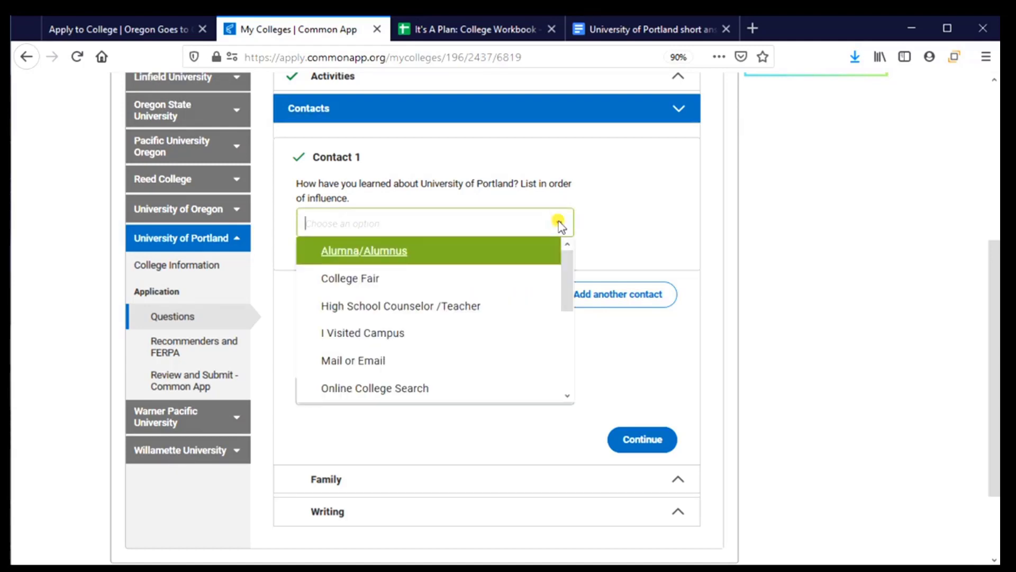
pyautogui.moveTo(570, 280); pyautogui.dragTo(573, 368)
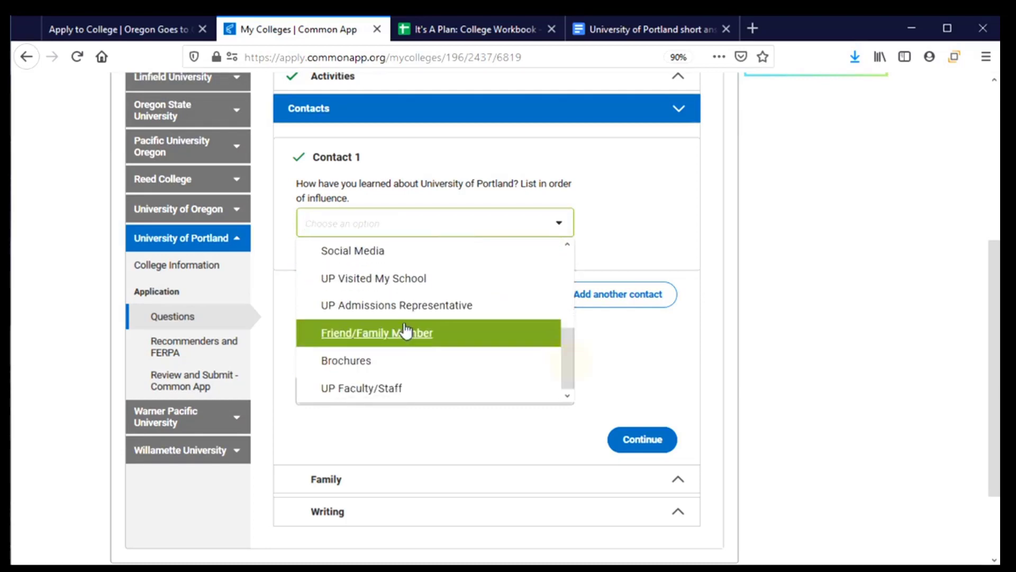
pyautogui.click(400, 280)
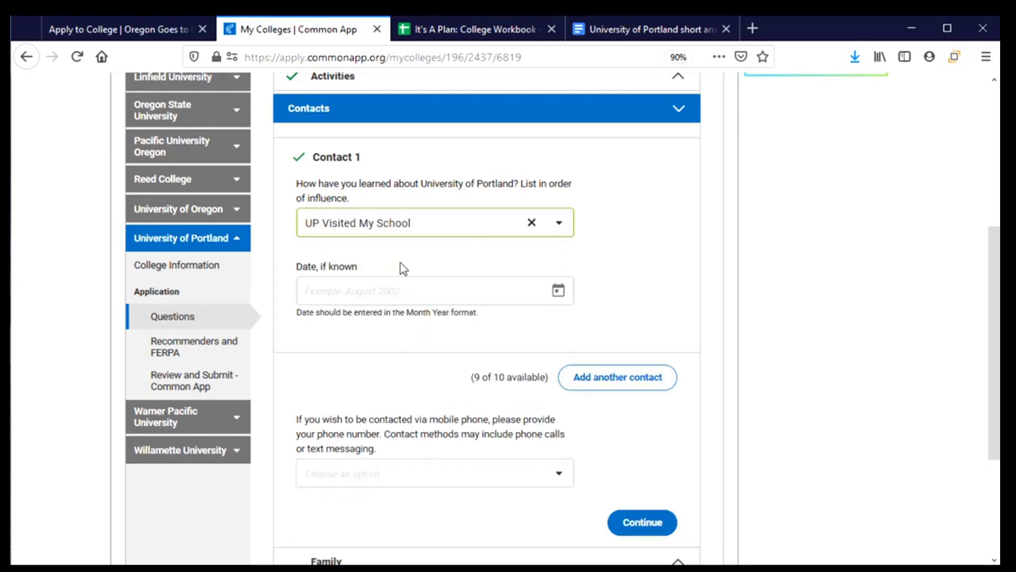
pyautogui.click(563, 301)
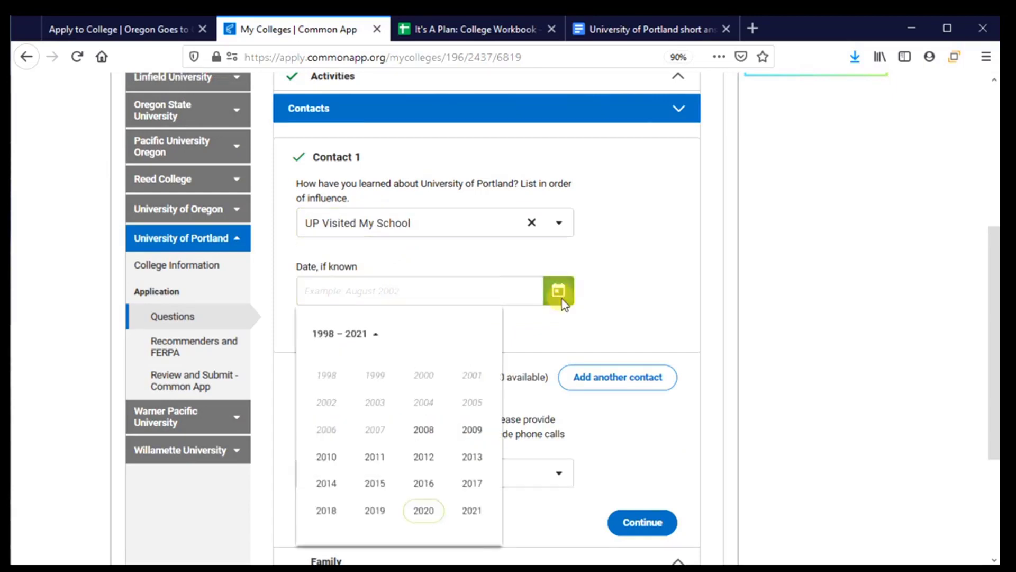
pyautogui.click(366, 514)
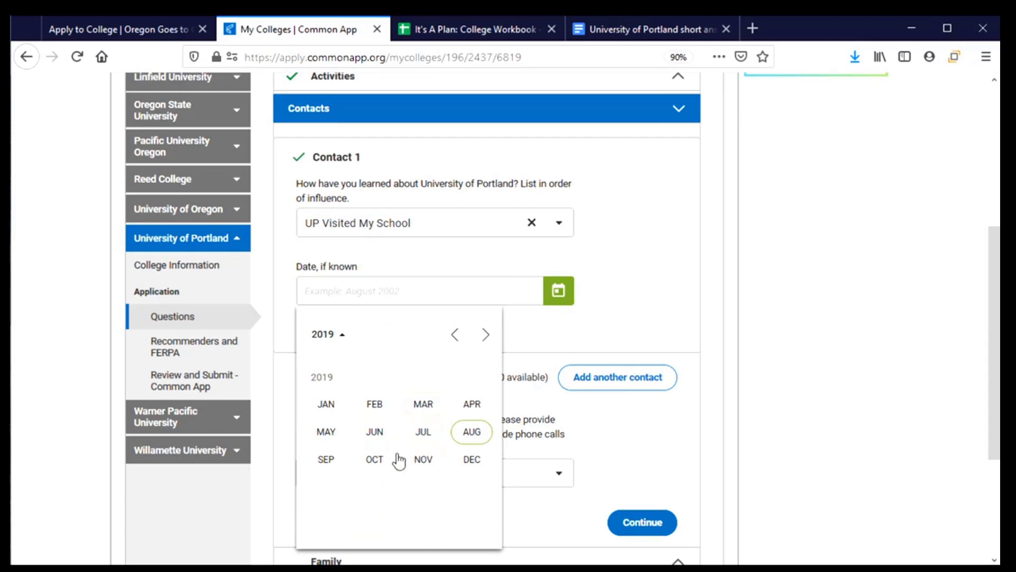
pyautogui.click(424, 461)
pyautogui.scroll(-2, 510, 341)
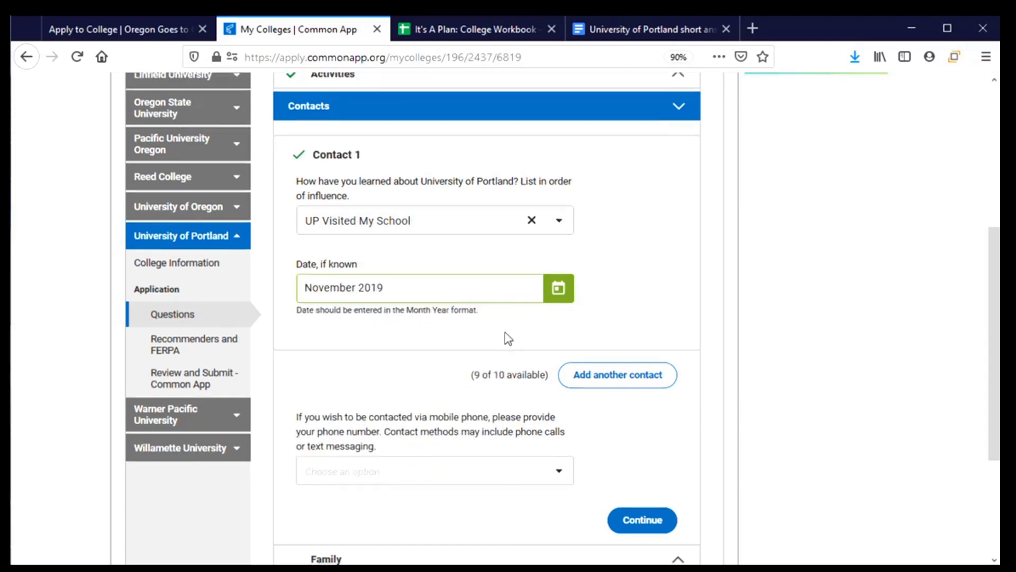
pyautogui.click(605, 312)
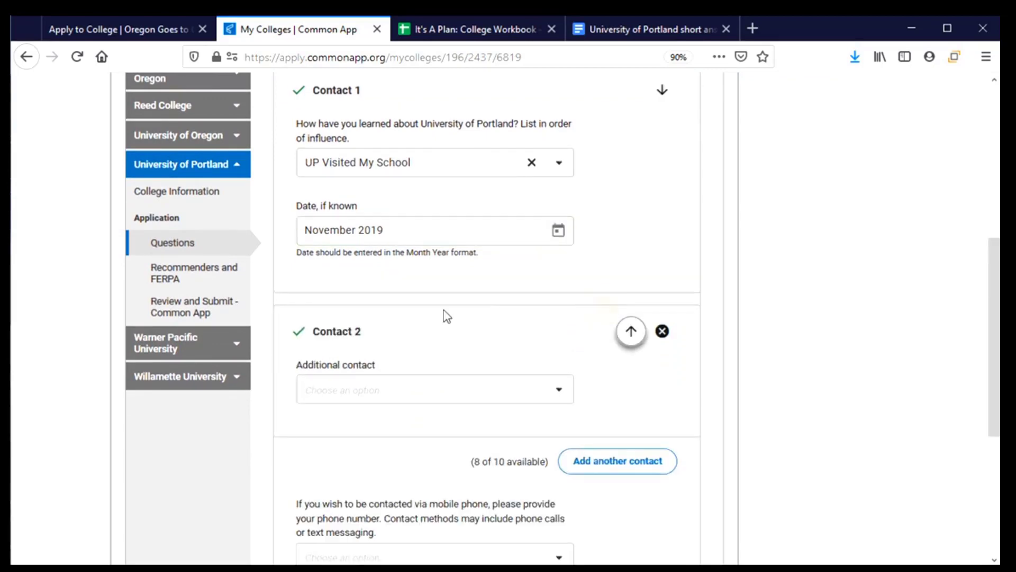
# - Set the additional contact to UP Admissions Representative
pyautogui.click(555, 390)
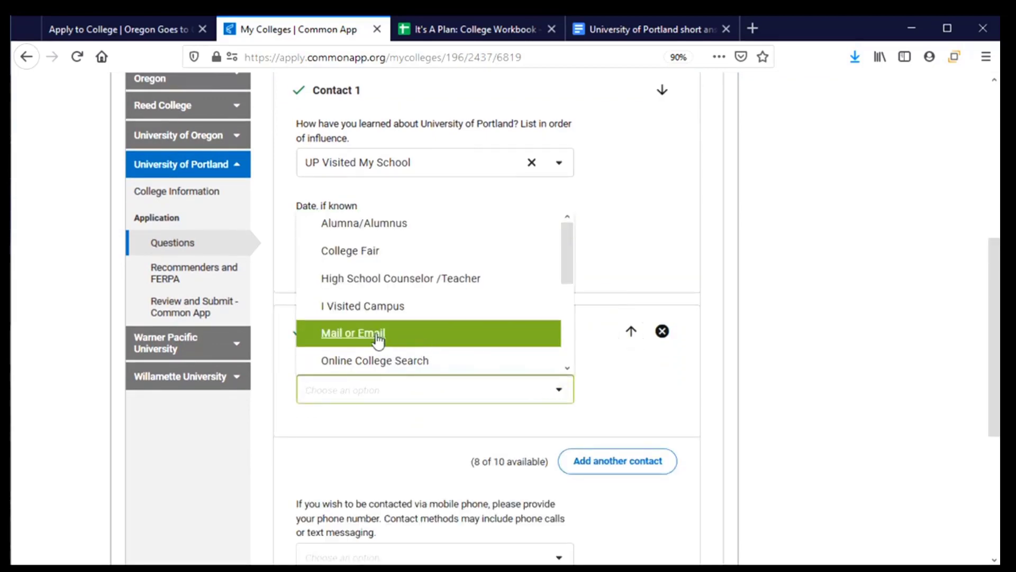
pyautogui.scroll(-5, 378, 338)
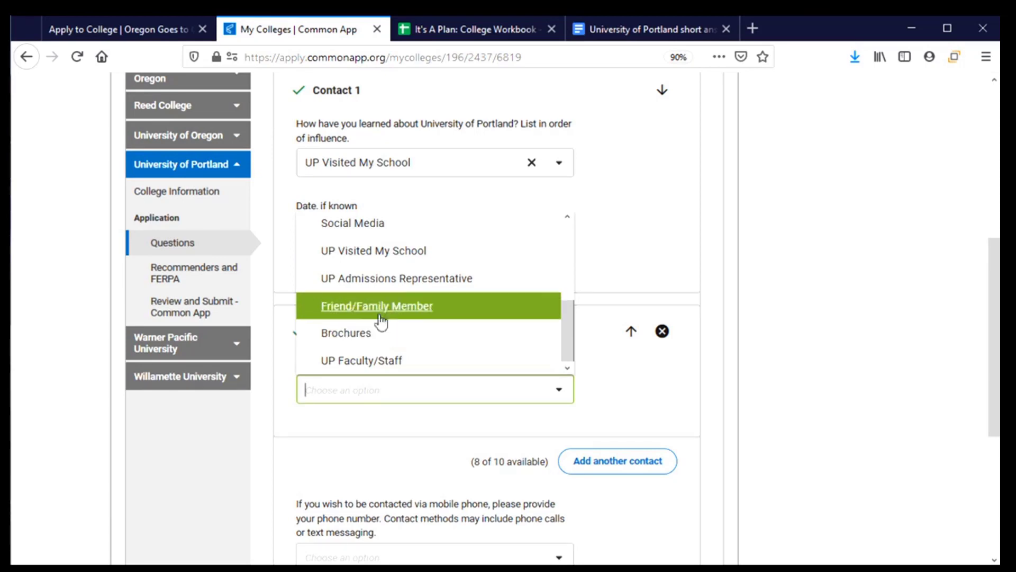
pyautogui.click(381, 288)
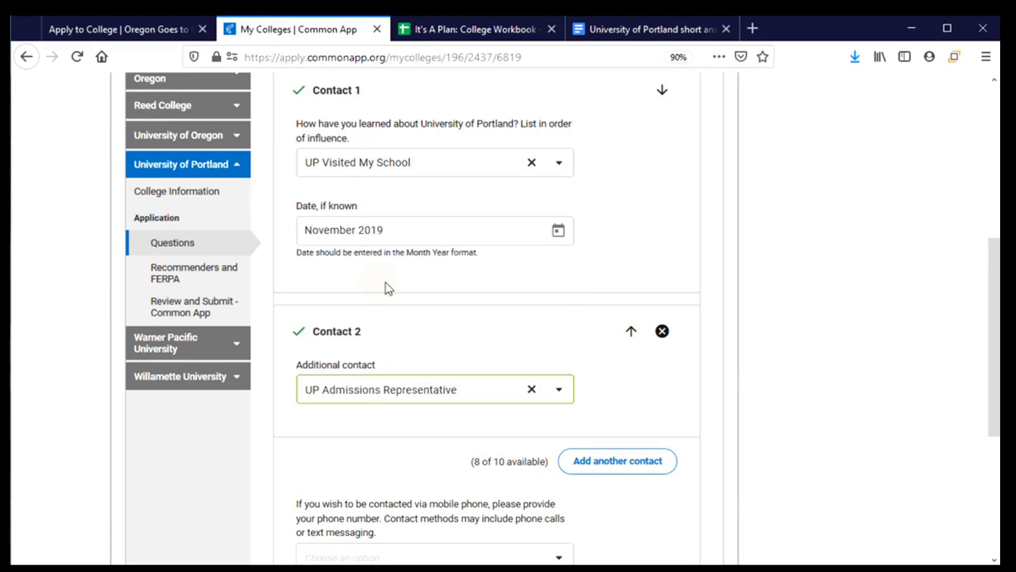
pyautogui.scroll(-4, 431, 292)
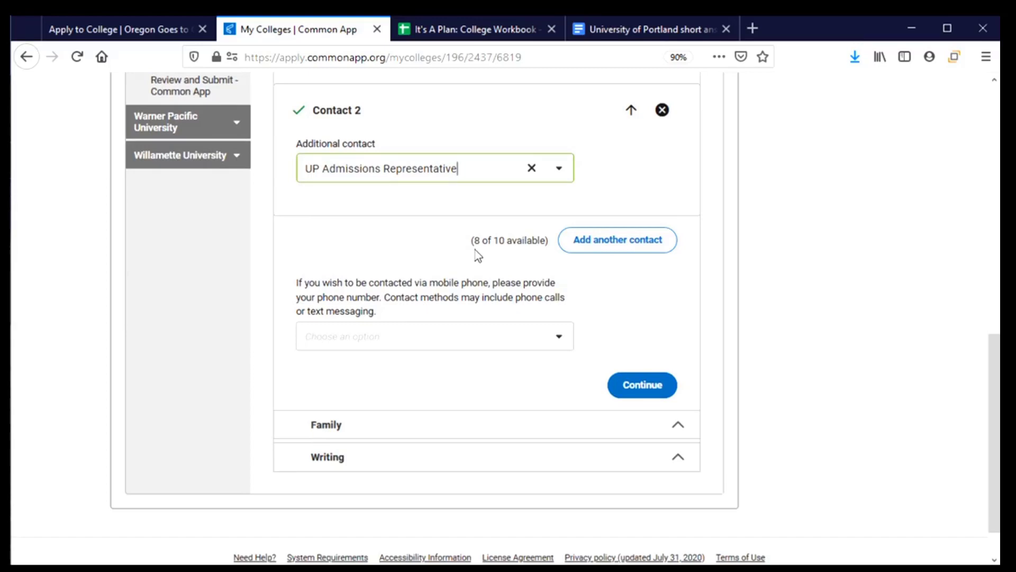
pyautogui.scroll(-2, 453, 256)
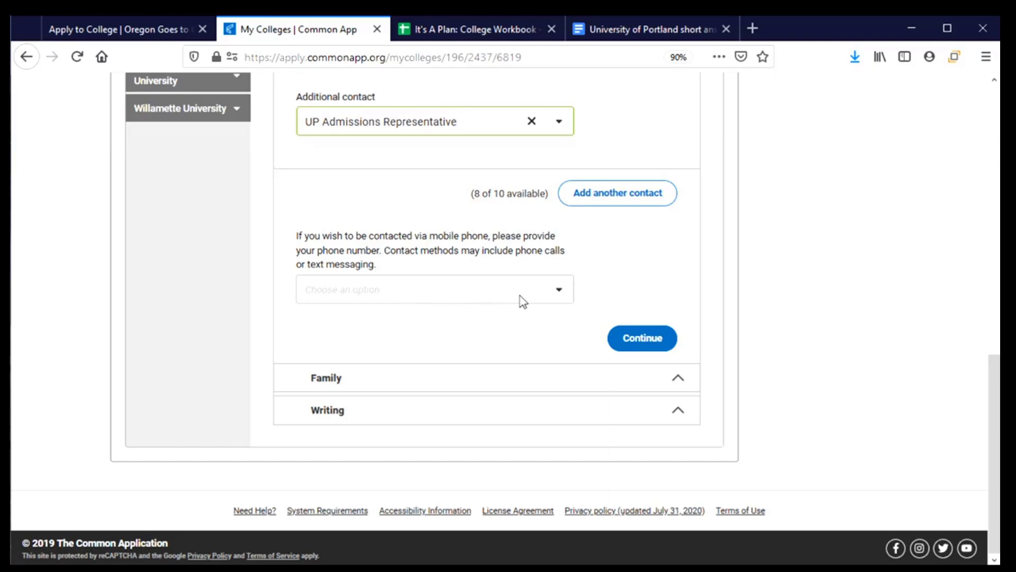
# - Consent to mobile phone contact, enter a +1 United States mobile number, and continue
pyautogui.click(555, 294)
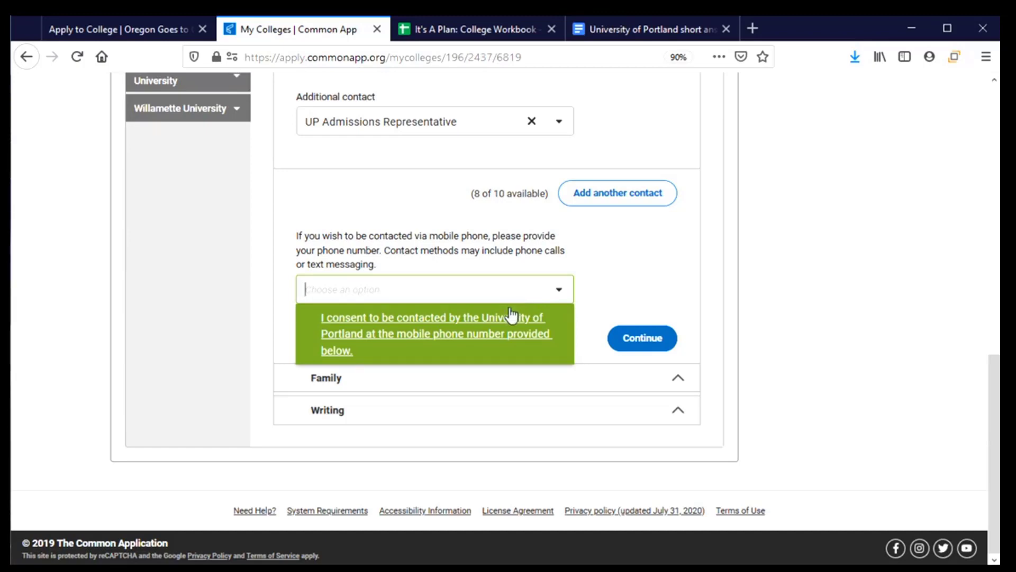
pyautogui.click(421, 344)
pyautogui.scroll(-2, 450, 339)
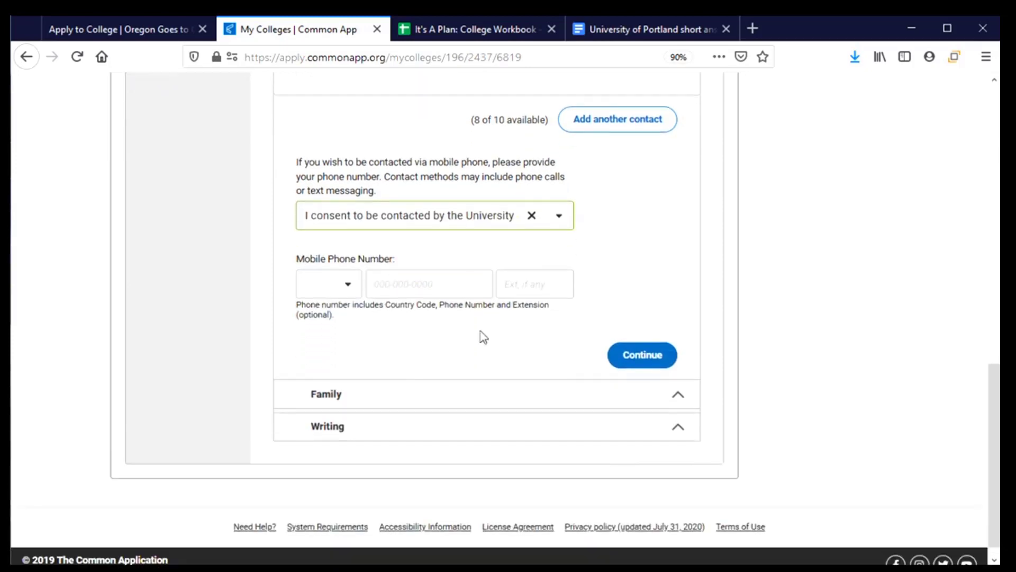
pyautogui.click(335, 297)
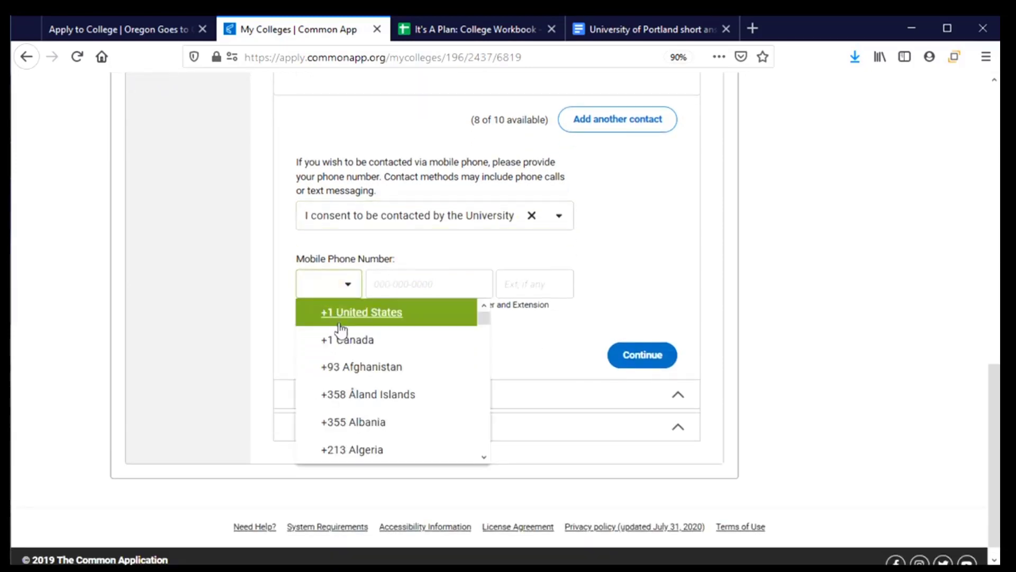
pyautogui.click(341, 317)
pyautogui.click(453, 288)
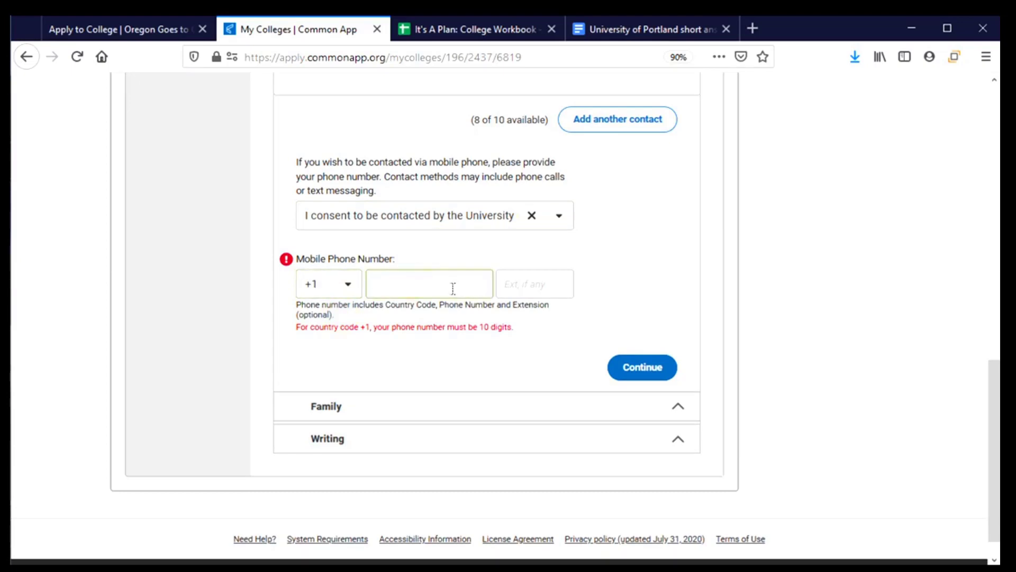
pyautogui.write('5415551234')
pyautogui.scroll(-1, 543, 336)
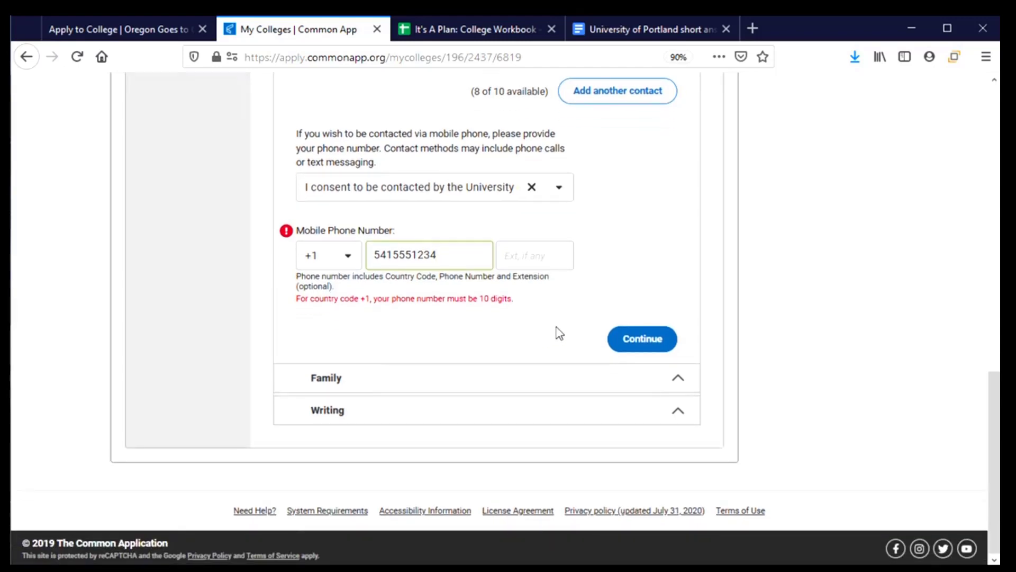
pyautogui.click(641, 343)
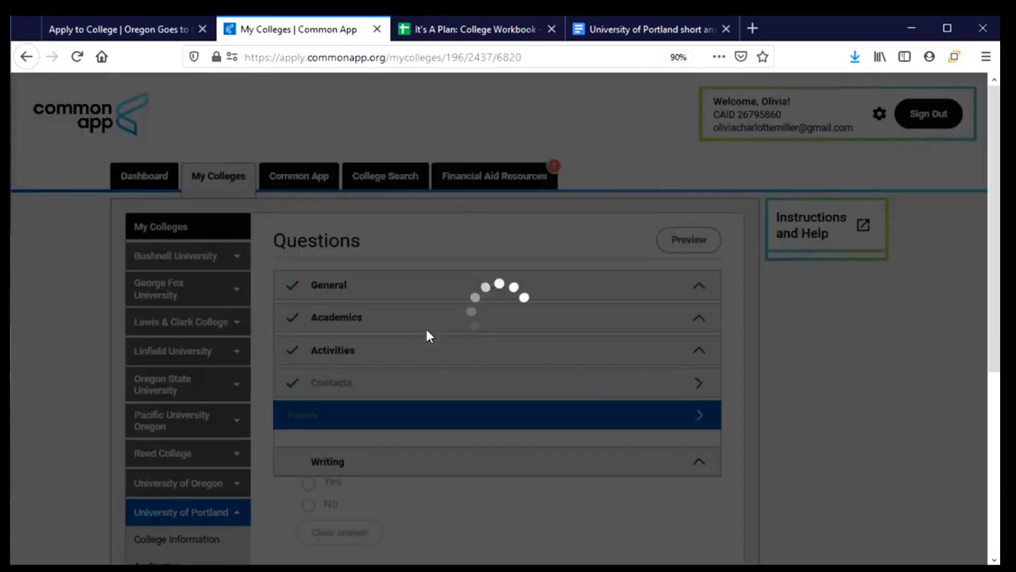
pyautogui.scroll(-3, 429, 335)
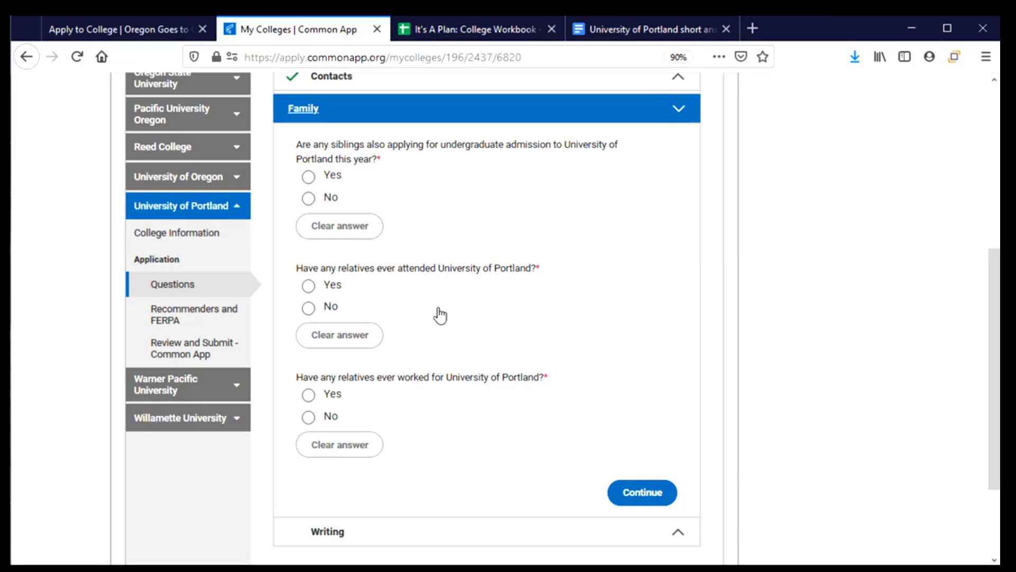
pyautogui.click(328, 181)
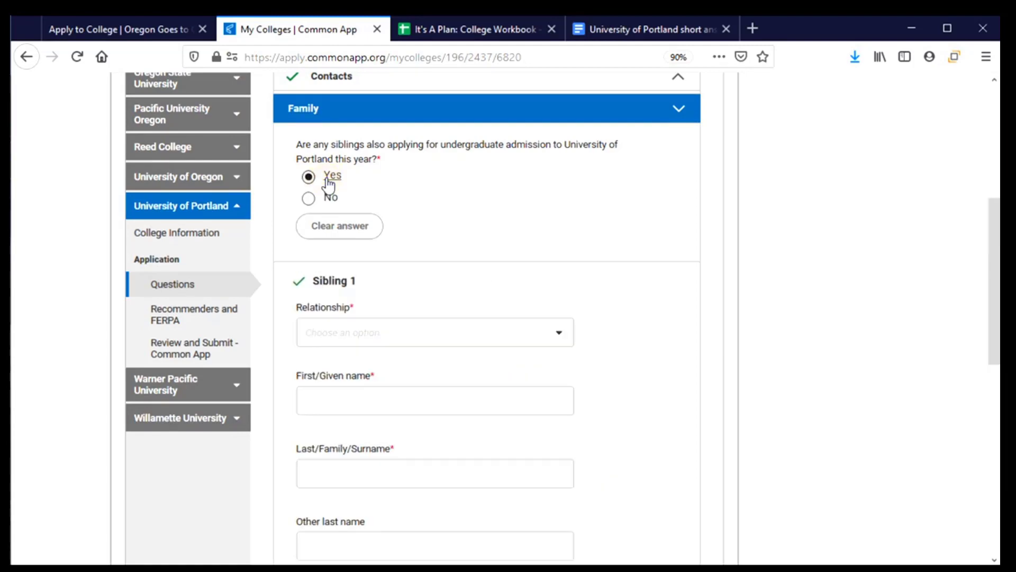
pyautogui.scroll(-3, 474, 266)
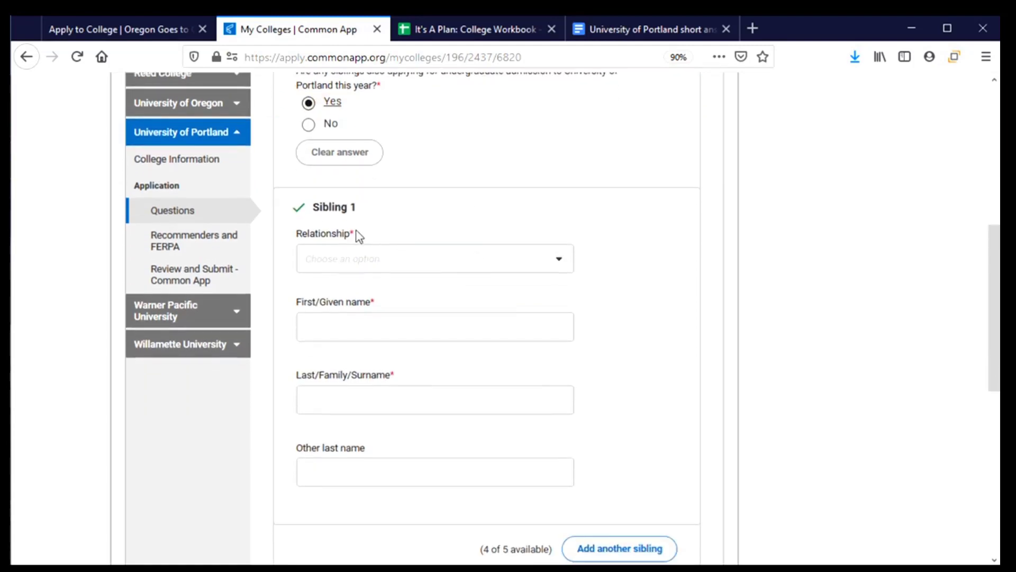
pyautogui.click(421, 268)
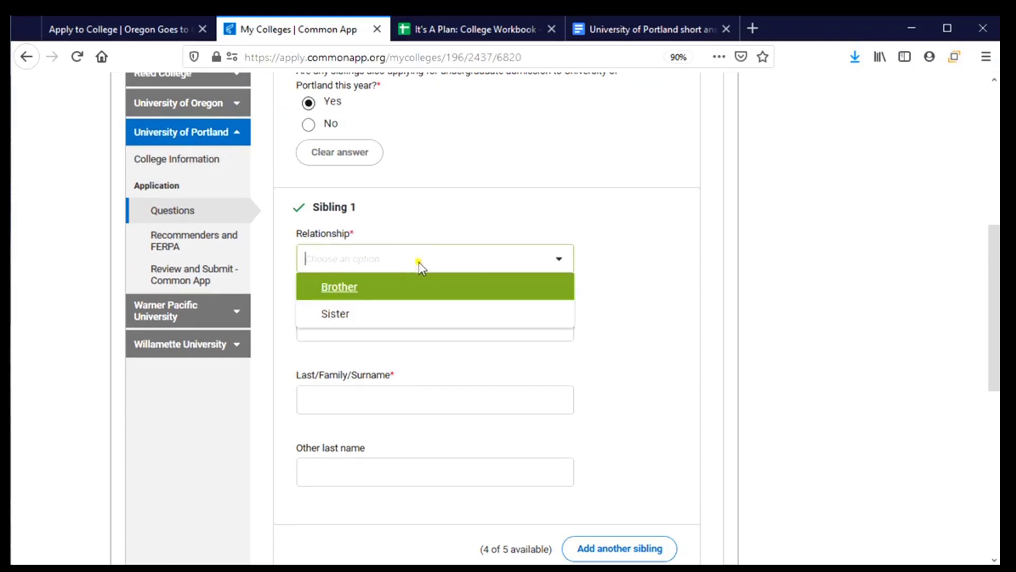
pyautogui.click(427, 220)
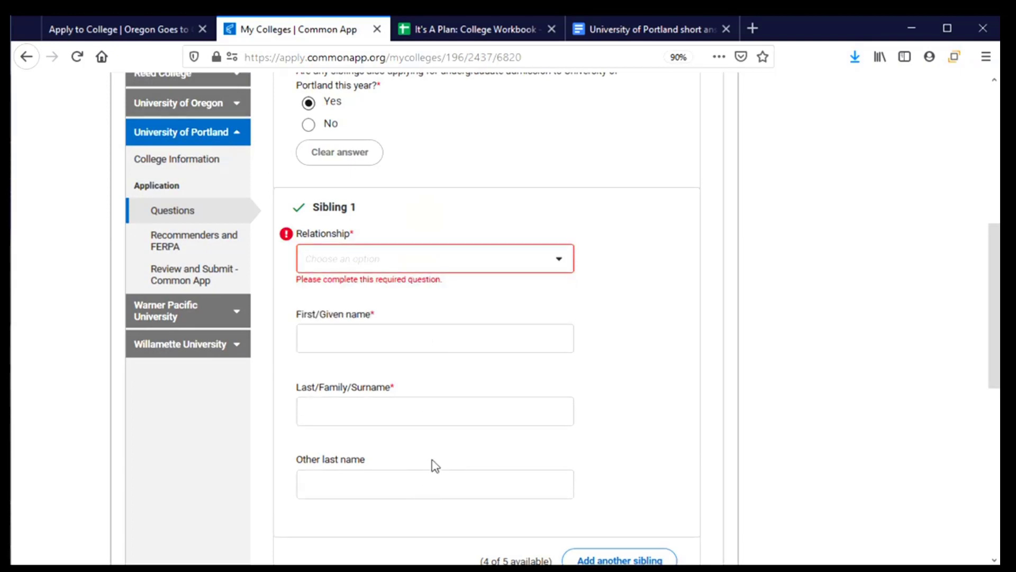
pyautogui.scroll(-2, 450, 476)
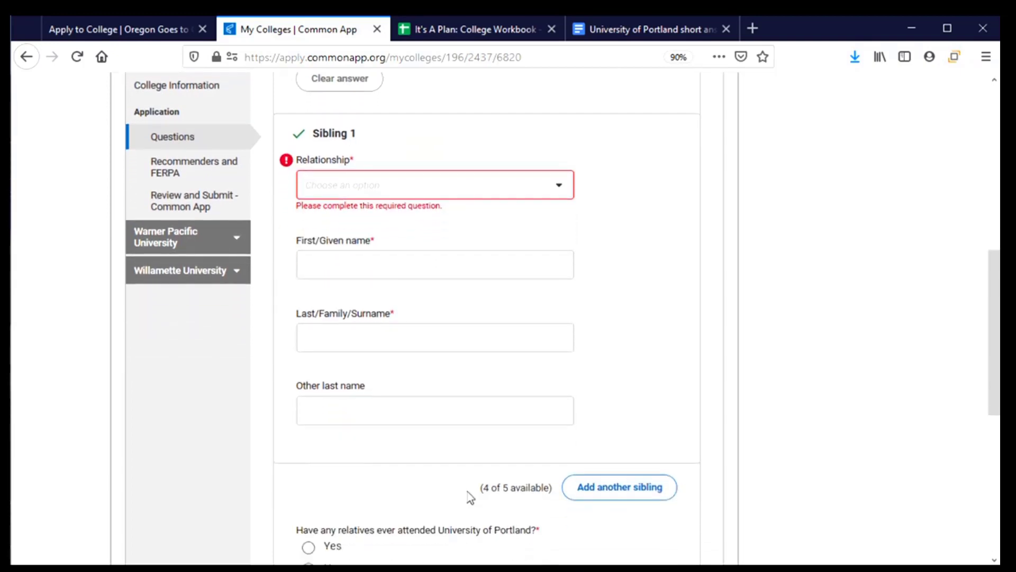
pyautogui.scroll(2, 397, 471)
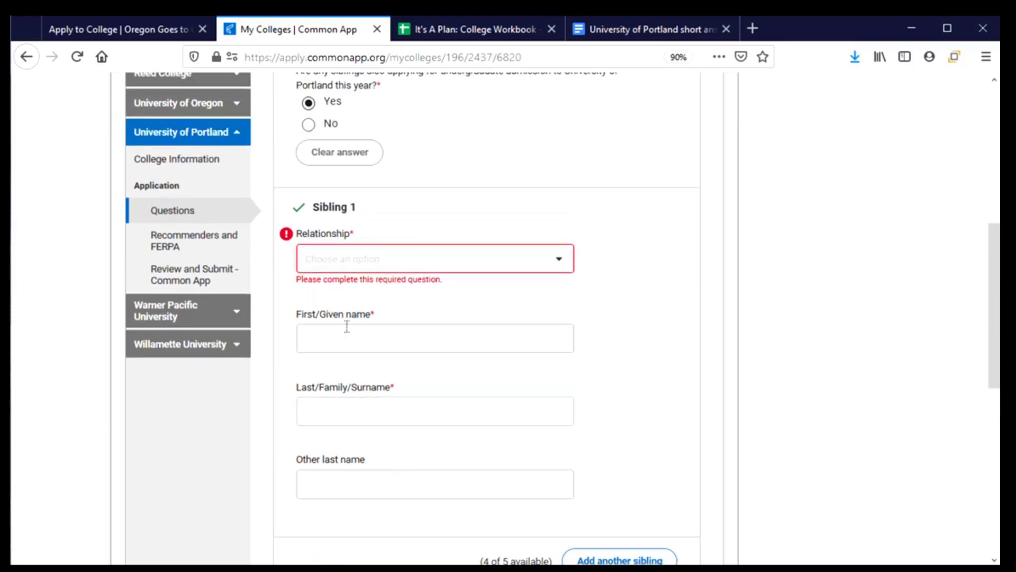
pyautogui.click(345, 158)
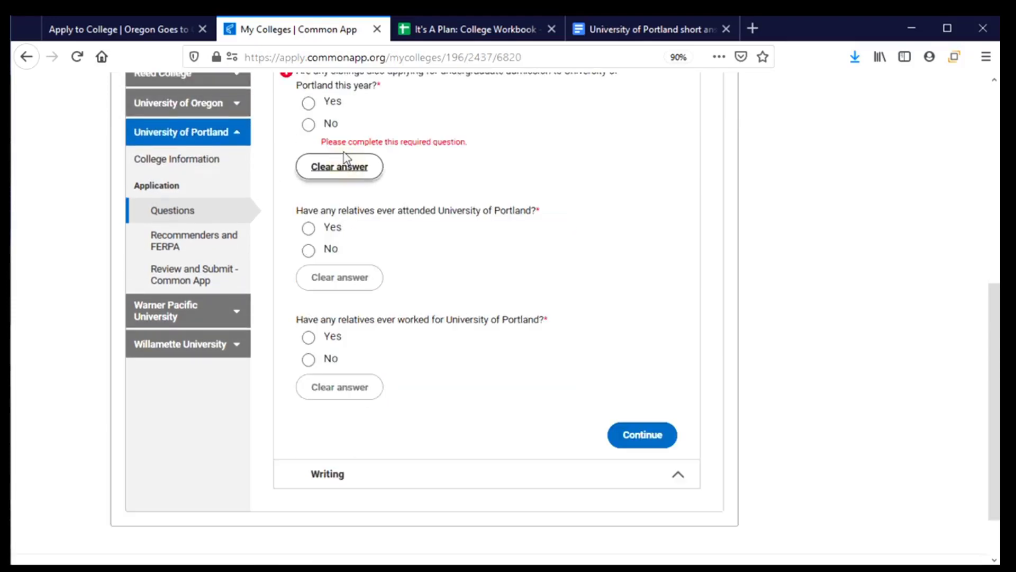
# - Answer No to siblings applying, then clear the trial Yes answers on relatives attending
pyautogui.click(310, 130)
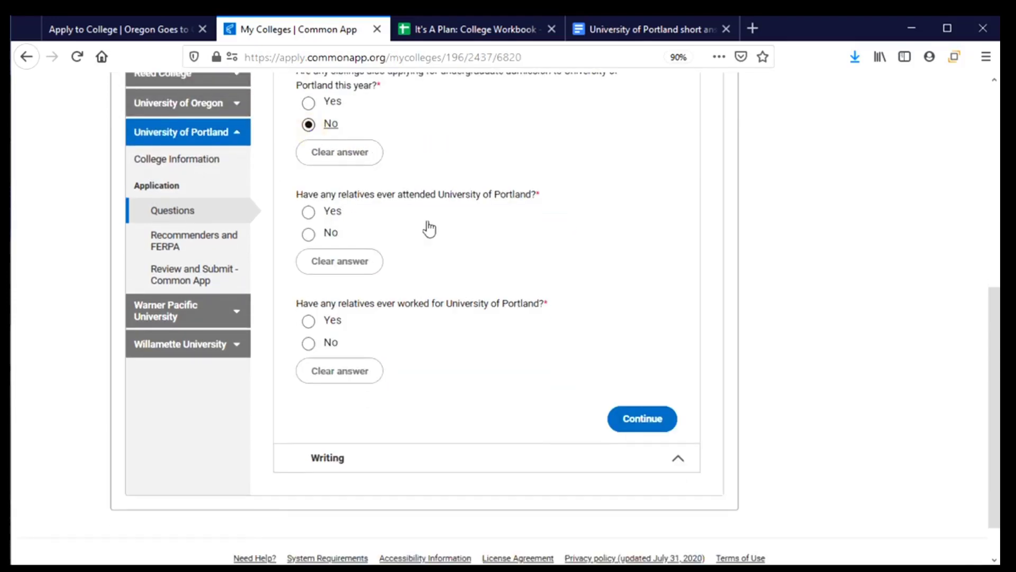
pyautogui.scroll(-1, 426, 228)
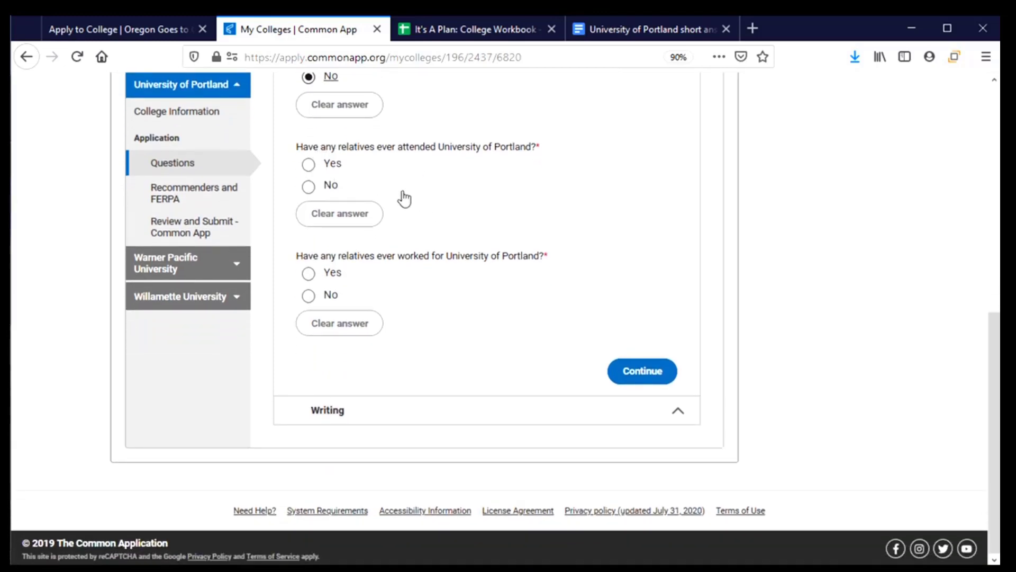
pyautogui.click(309, 164)
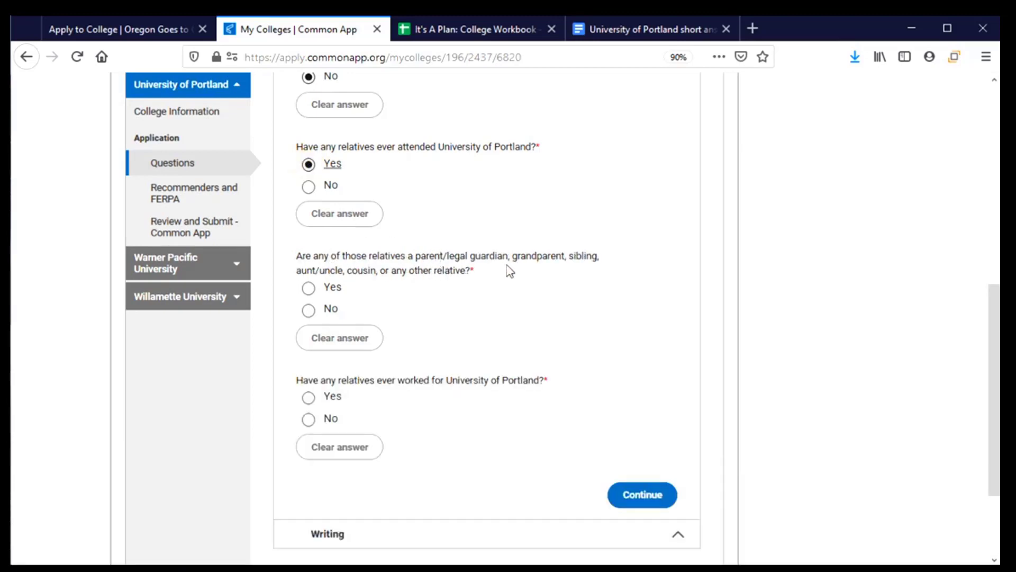
pyautogui.click(333, 290)
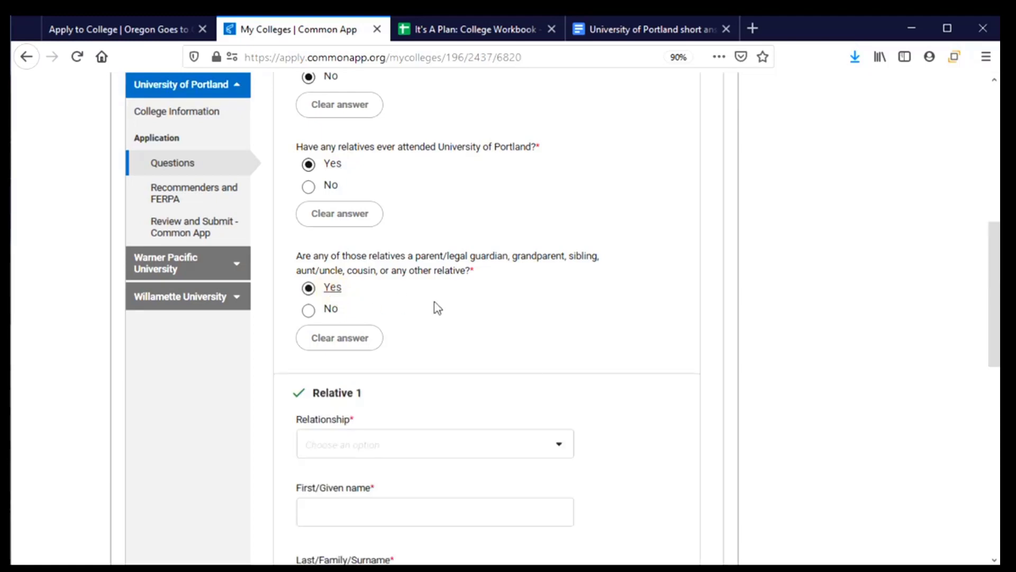
pyautogui.scroll(-3, 439, 310)
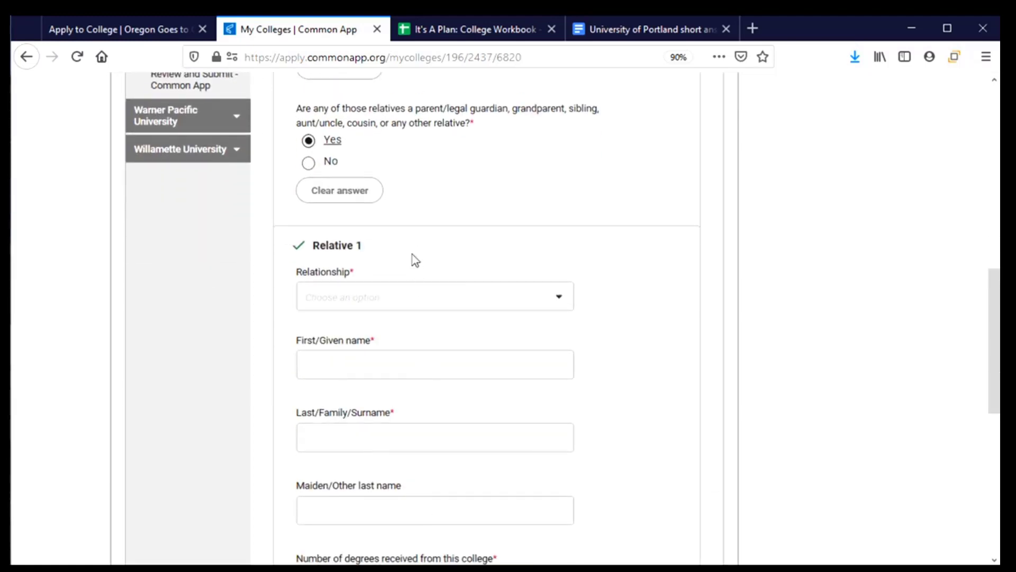
pyautogui.scroll(-1, 415, 370)
pyautogui.scroll(-2, 417, 376)
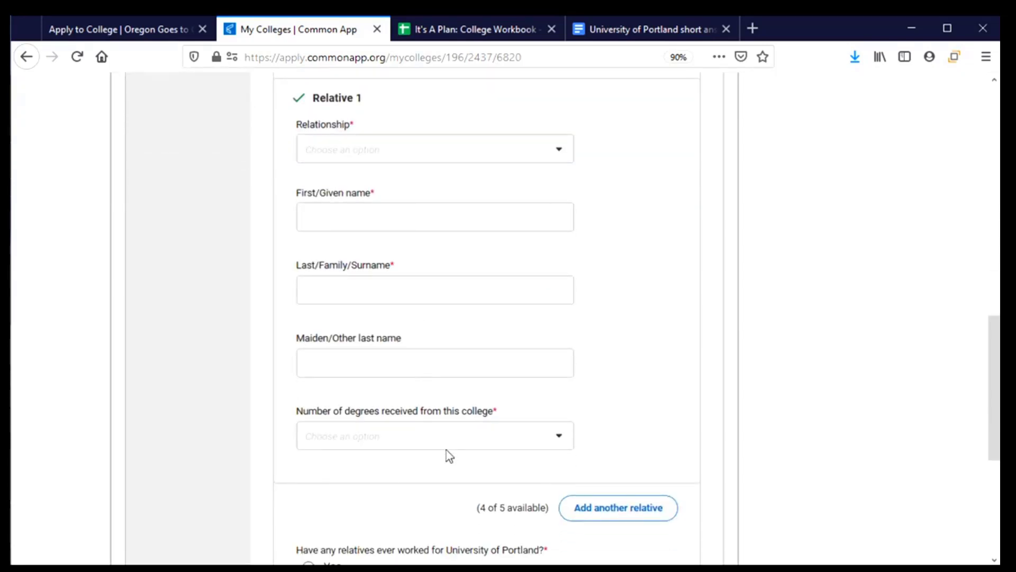
pyautogui.scroll(5, 445, 443)
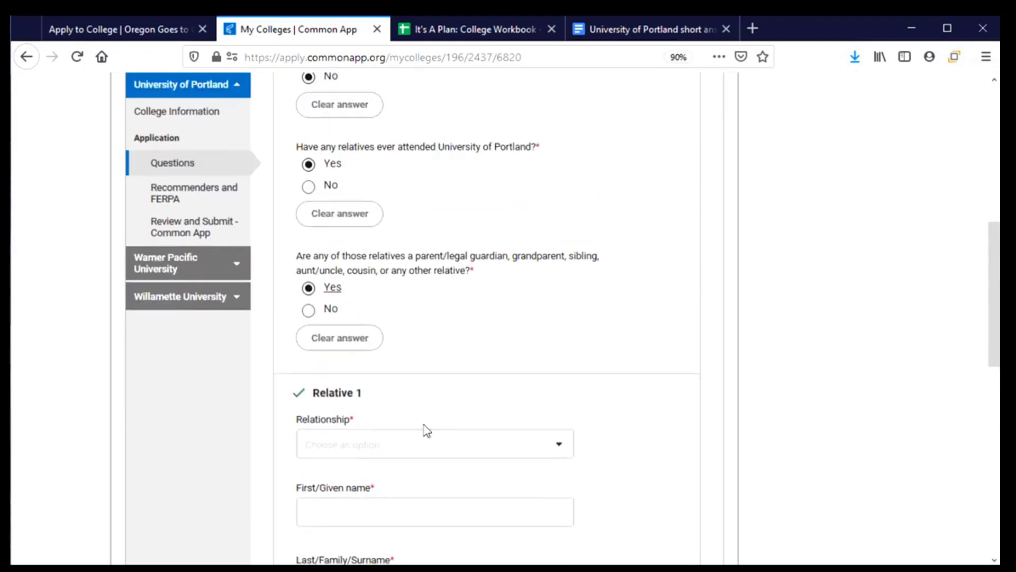
pyautogui.click(351, 341)
pyautogui.click(337, 215)
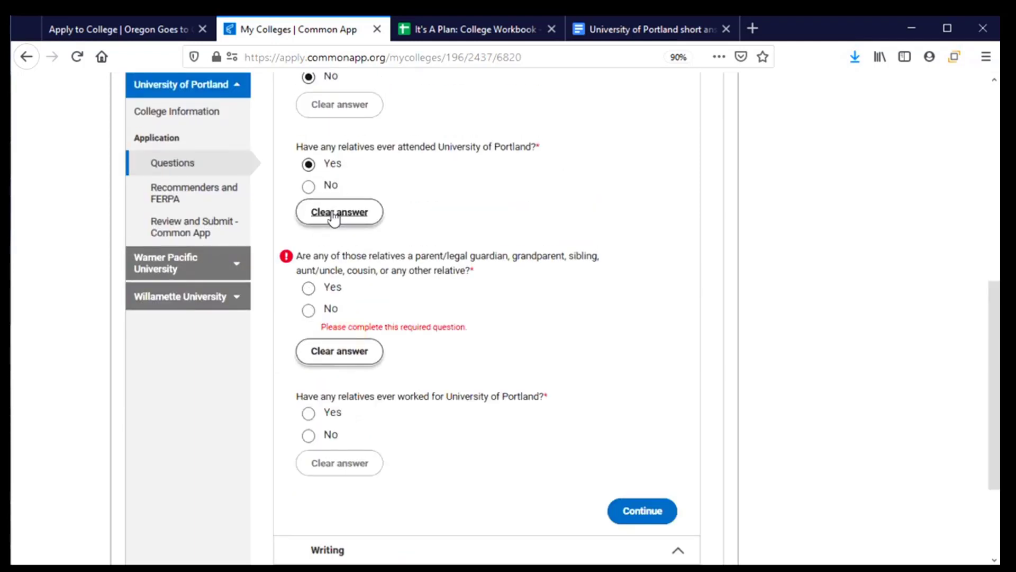
# - Answer No to relatives having attended and having worked at UP, then continue
pyautogui.click(311, 192)
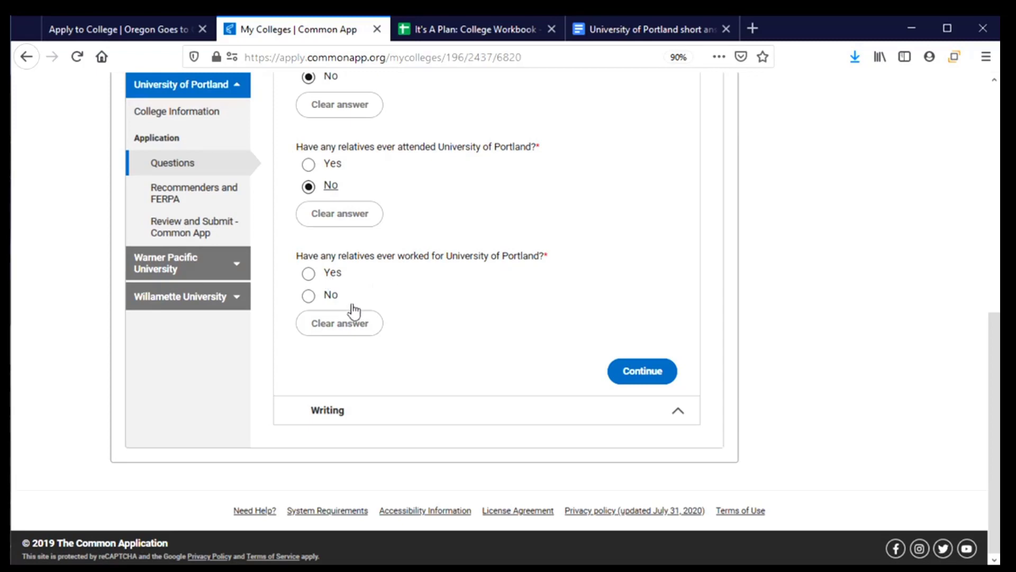
pyautogui.click(309, 296)
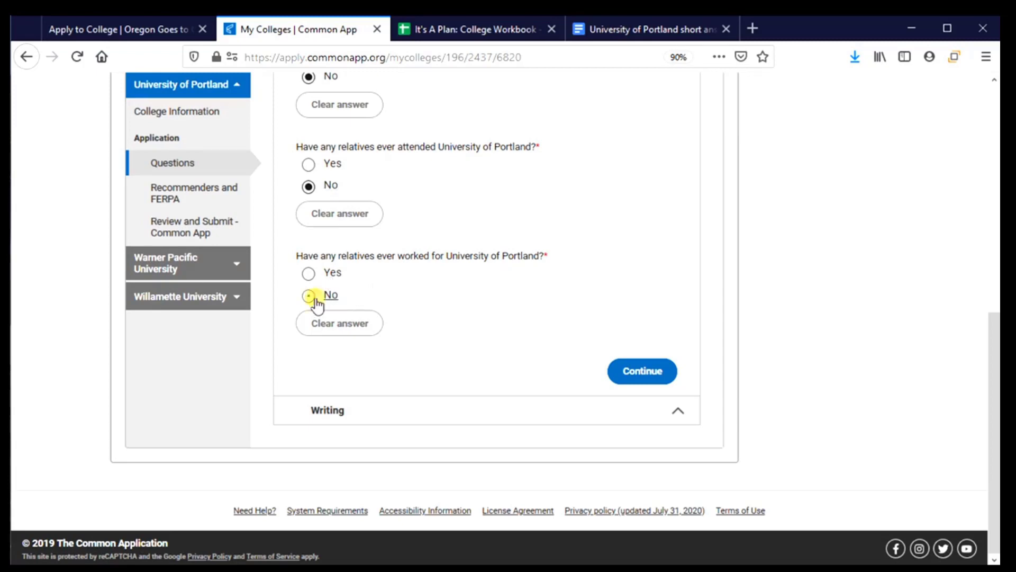
pyautogui.click(615, 383)
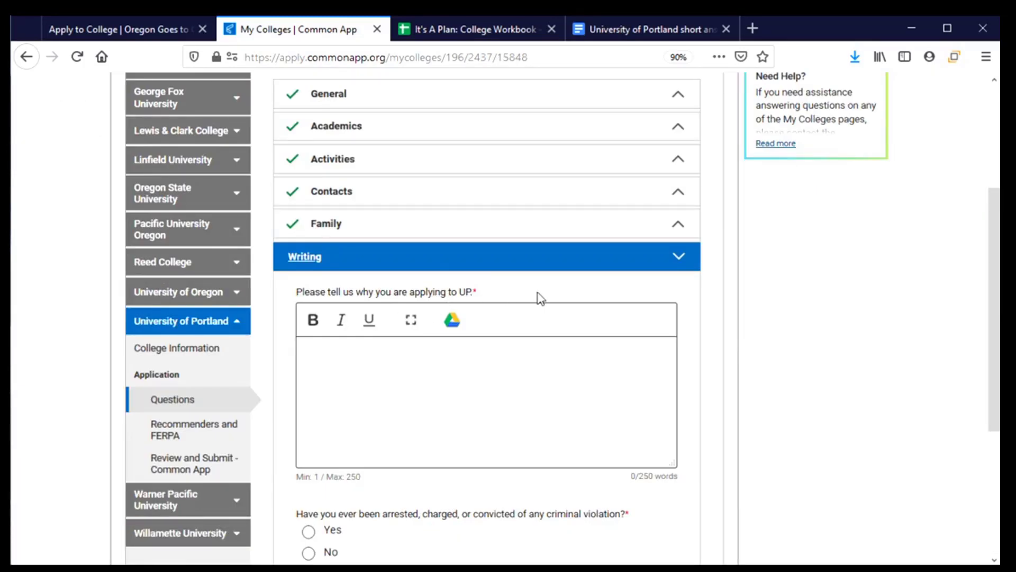
# - Copy the Why UP? paragraph from the Portland short-answer Google Doc and return to Common App
pyautogui.scroll(-3, 539, 296)
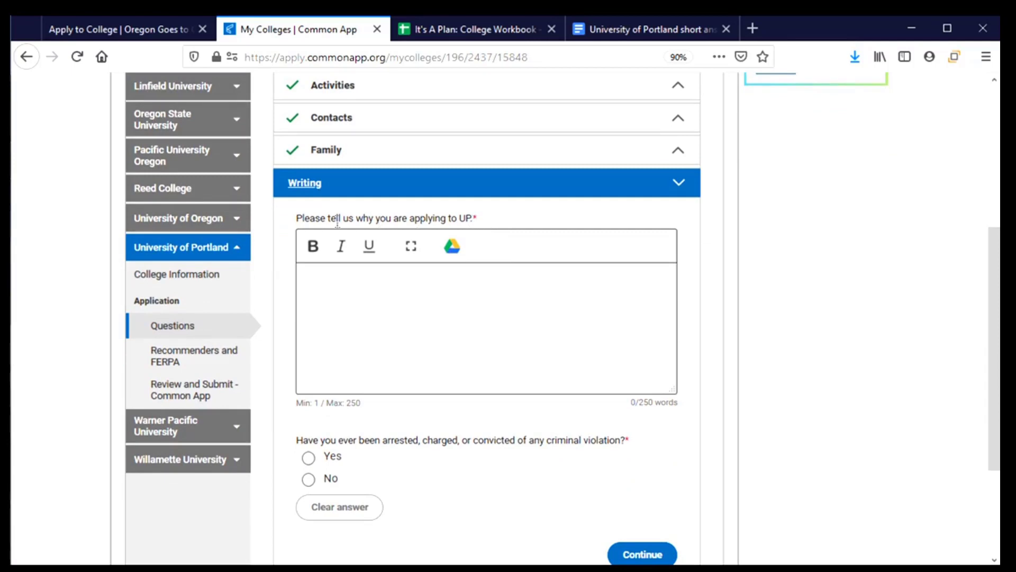
pyautogui.click(395, 323)
pyautogui.click(607, 33)
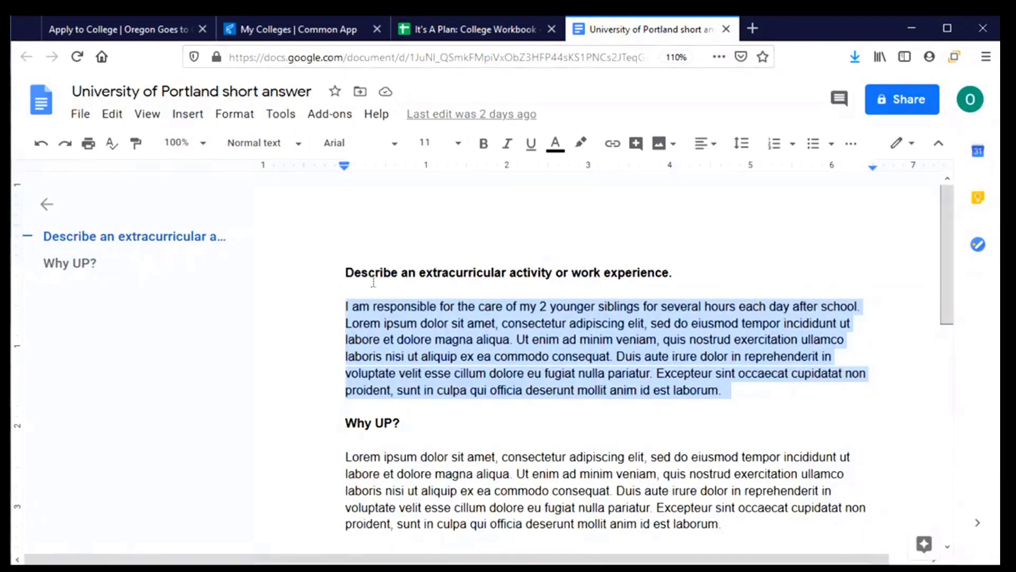
pyautogui.scroll(-3, 374, 282)
pyautogui.moveTo(345, 300); pyautogui.dragTo(803, 377)
pyautogui.hotkey('ctrl', 'c')
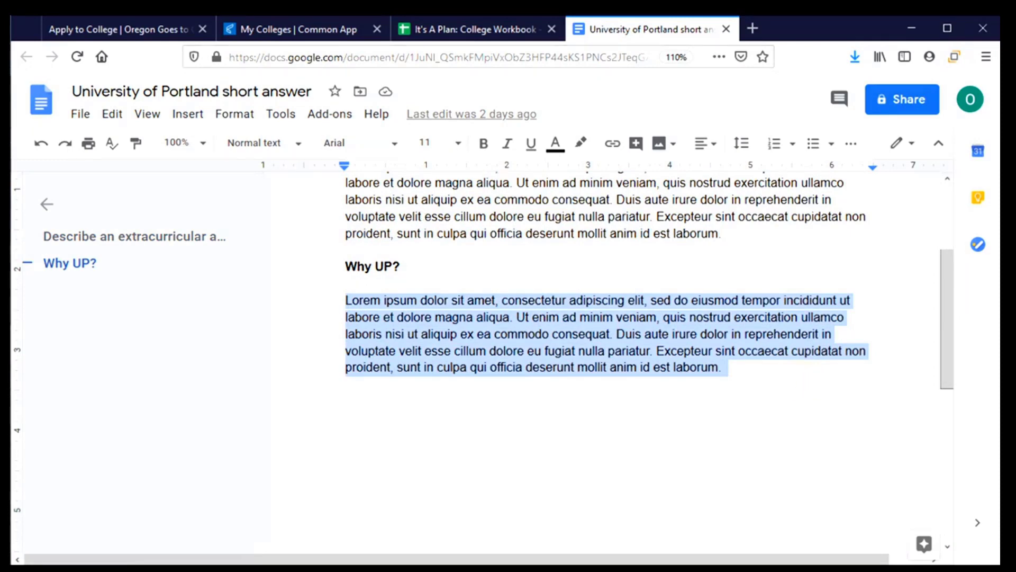
pyautogui.click(302, 30)
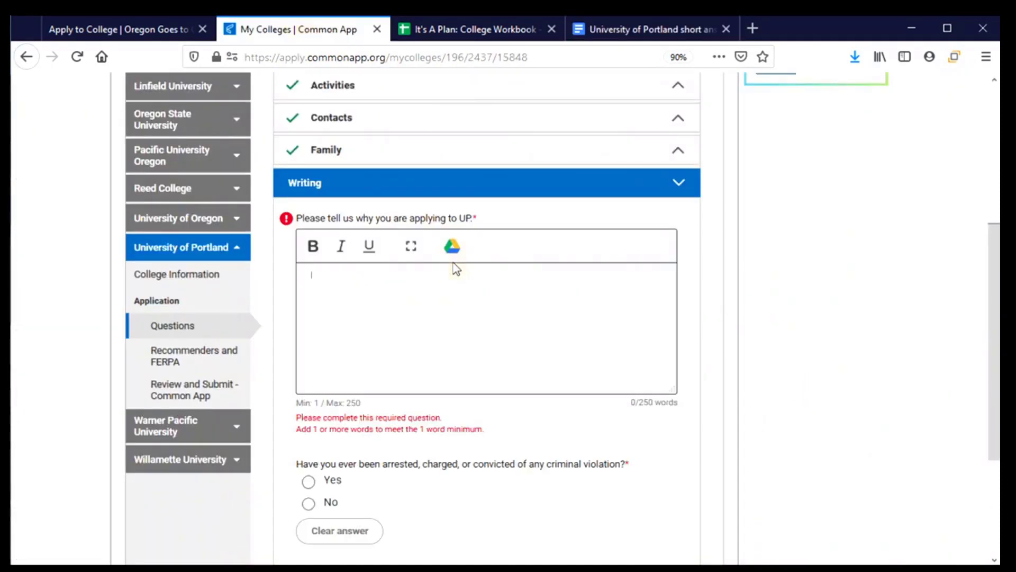
# - Paste the Why UP? paragraph into the why-UP essay answer
pyautogui.hotkey('ctrl', 'v')
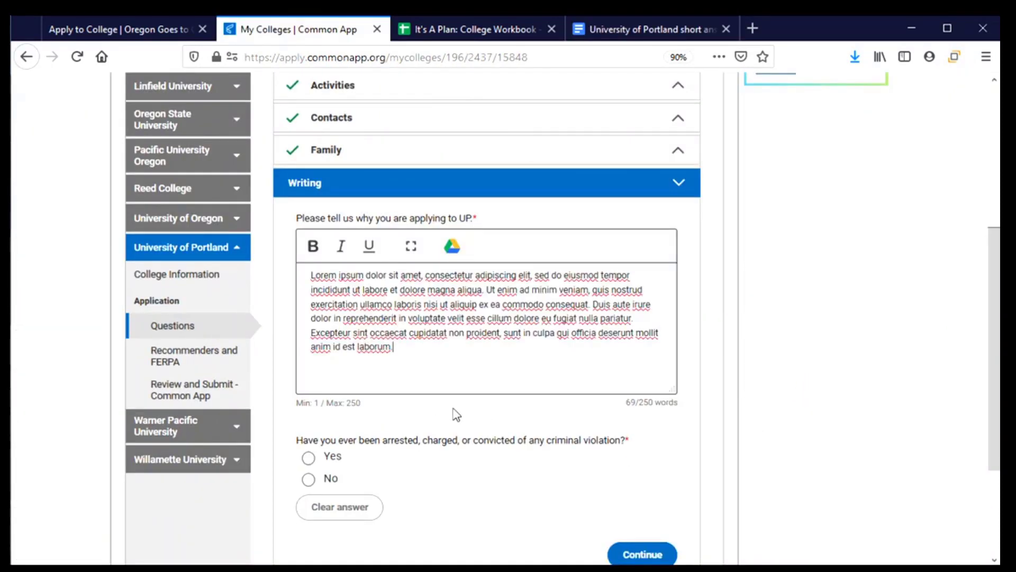
pyautogui.scroll(-3, 456, 414)
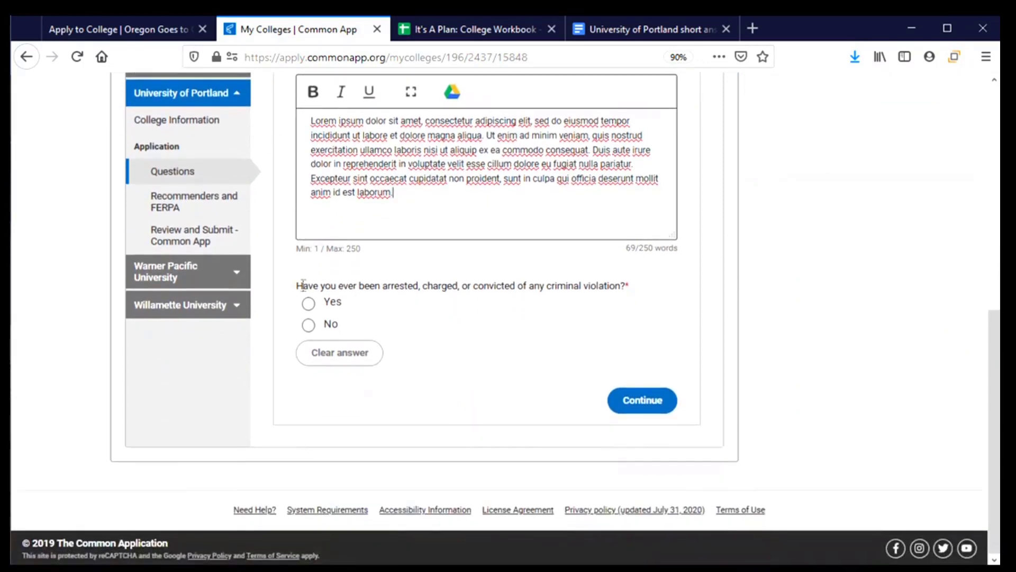
pyautogui.click(303, 285)
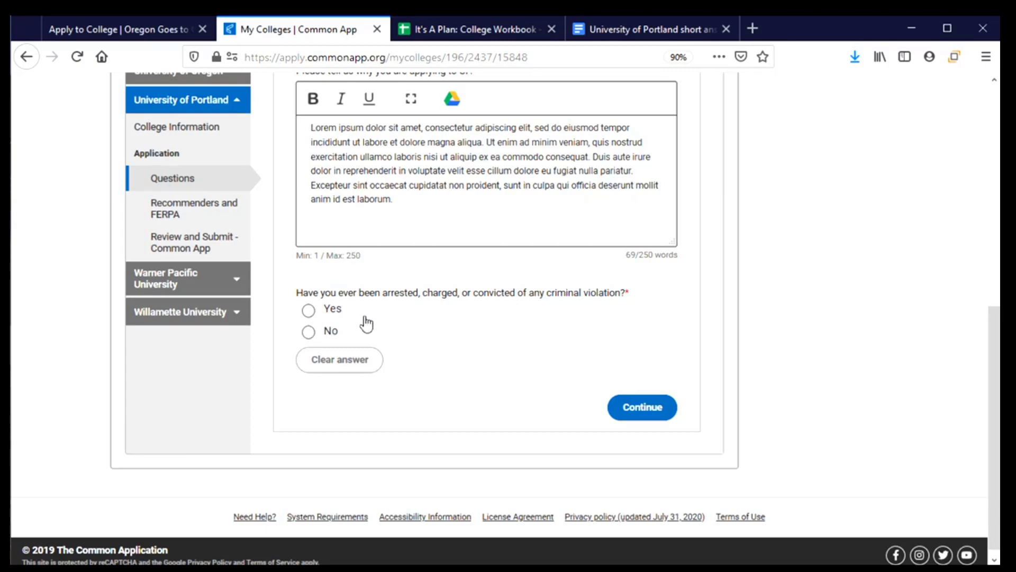
# - Answer No to the criminal violation question and save the Questions section
pyautogui.click(309, 310)
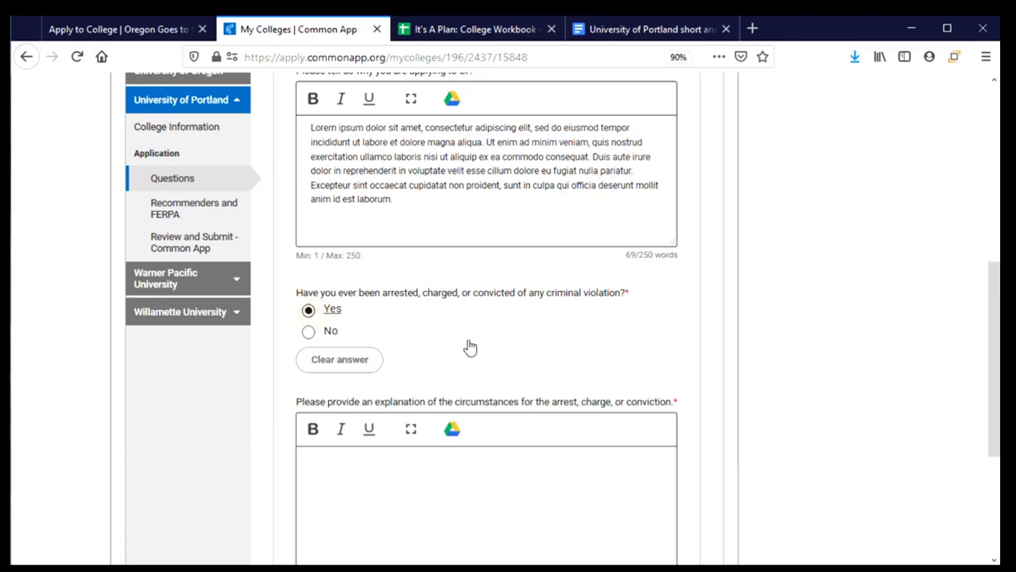
pyautogui.scroll(-3, 470, 348)
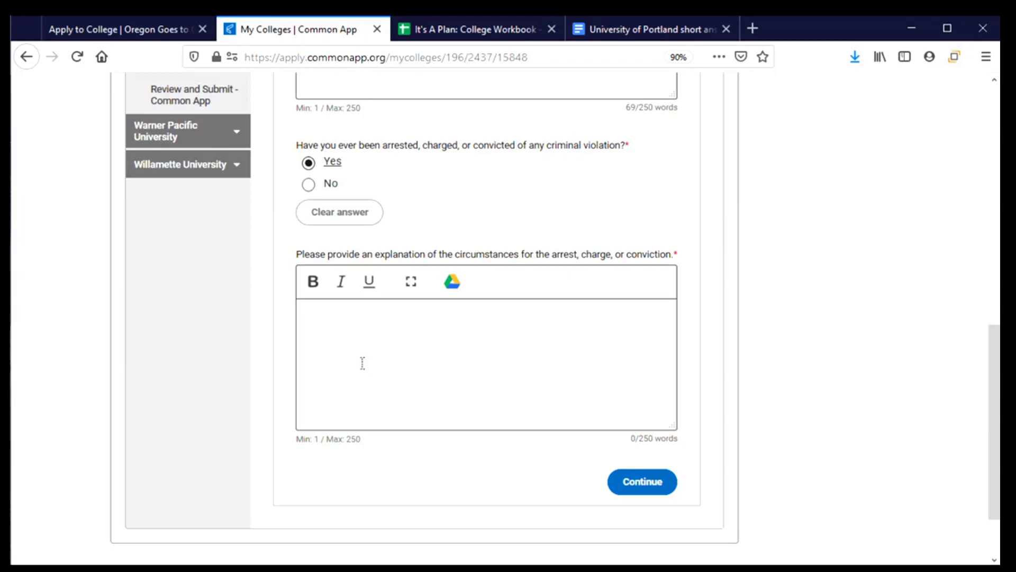
pyautogui.click(339, 217)
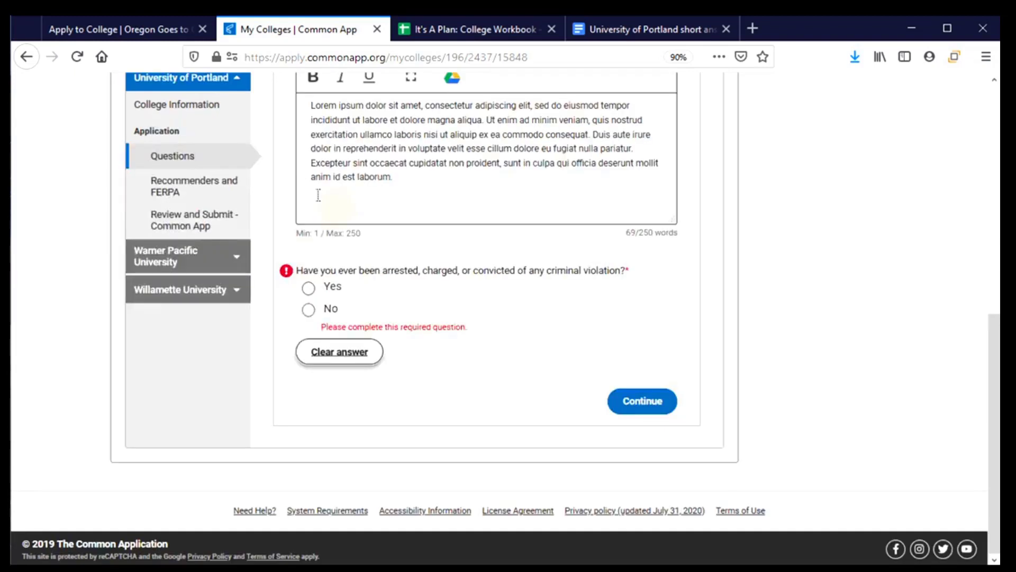
pyautogui.click(307, 312)
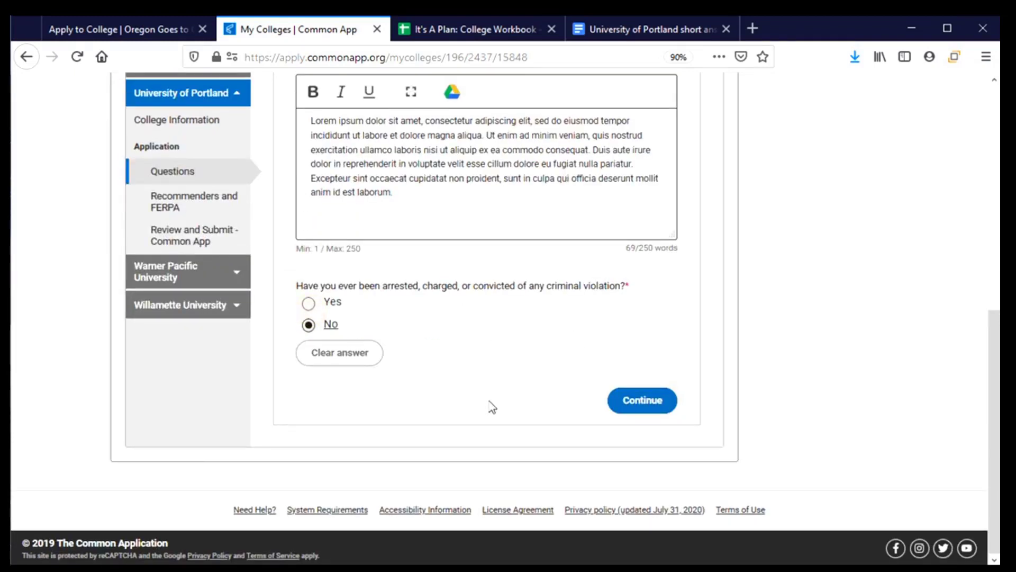
pyautogui.click(639, 402)
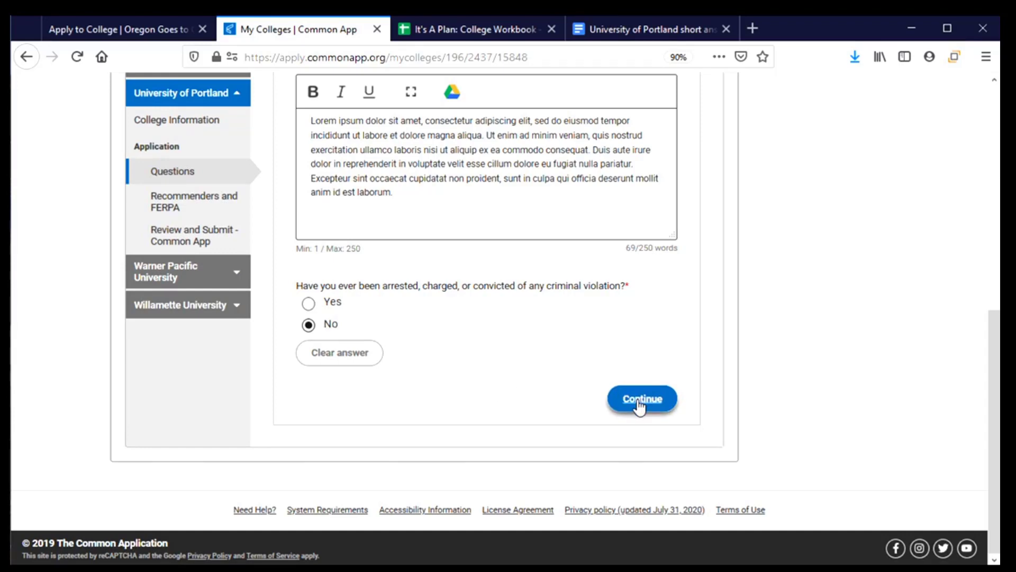
pyautogui.scroll(-3, 463, 376)
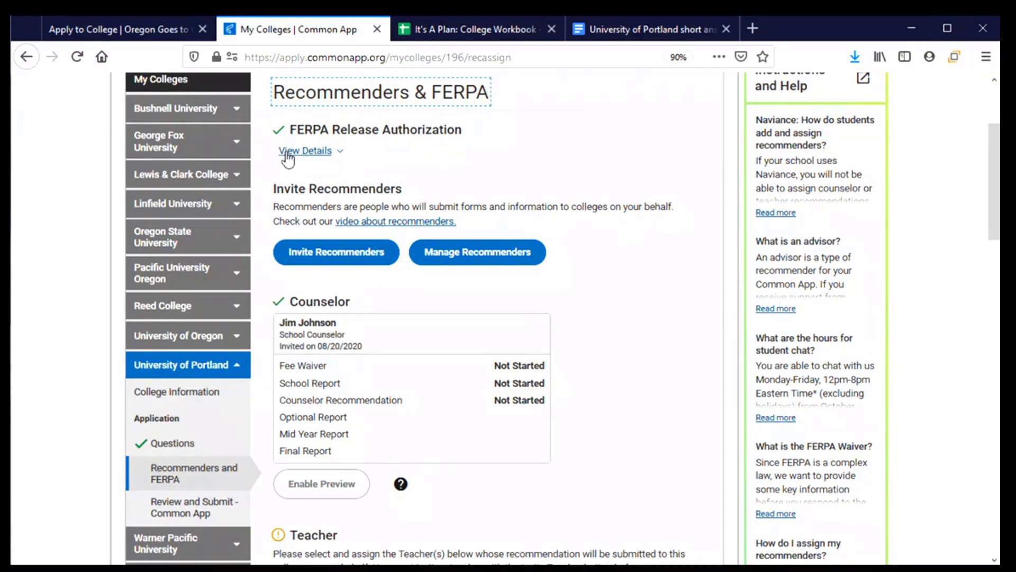
# - Expand the FERPA Release Authorization details
pyautogui.click(287, 152)
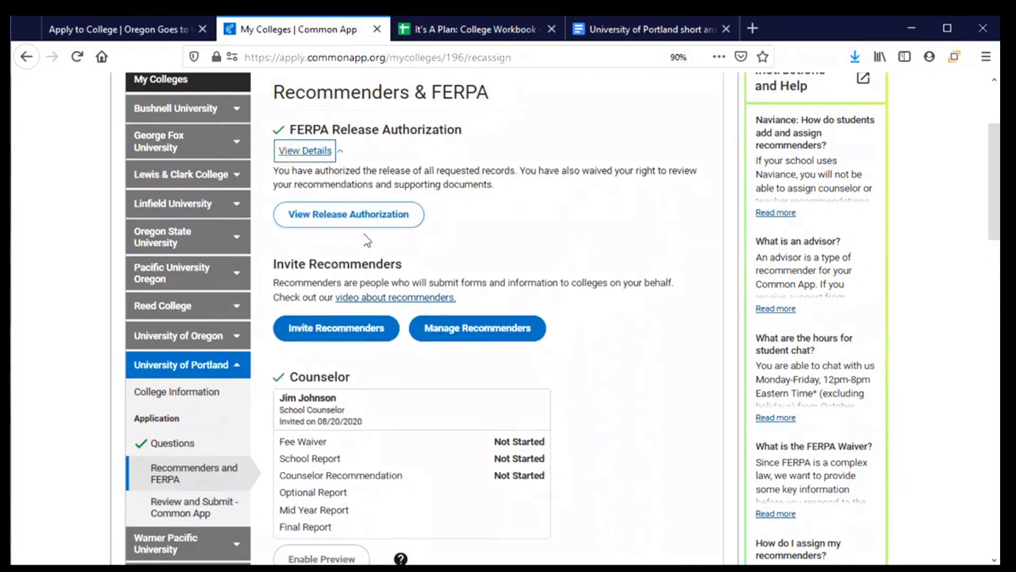
# - Open the FERPA release authorization and go through its instructions to the FERPA form
pyautogui.click(364, 222)
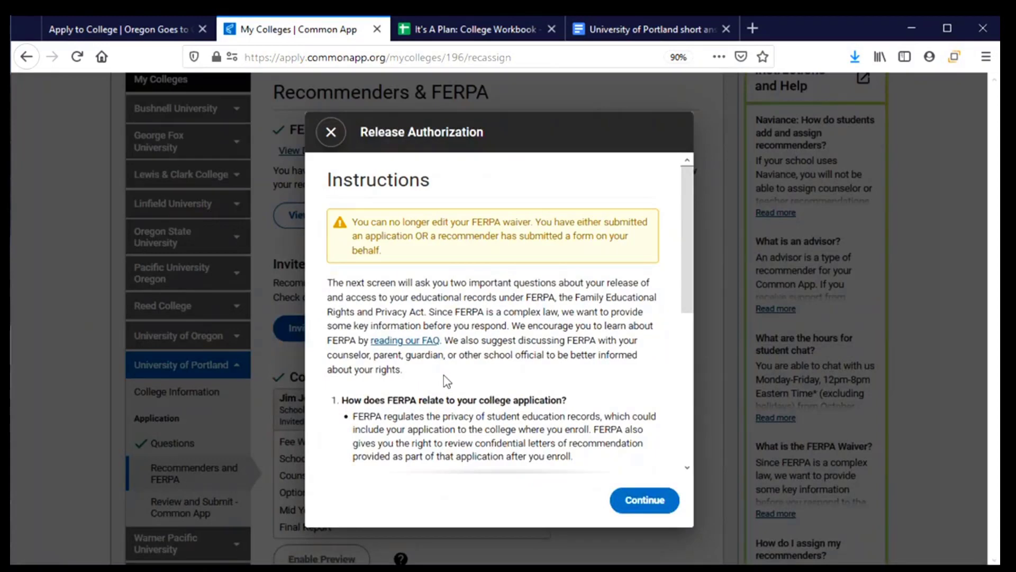
pyautogui.scroll(-1, 439, 350)
pyautogui.scroll(-1, 439, 350)
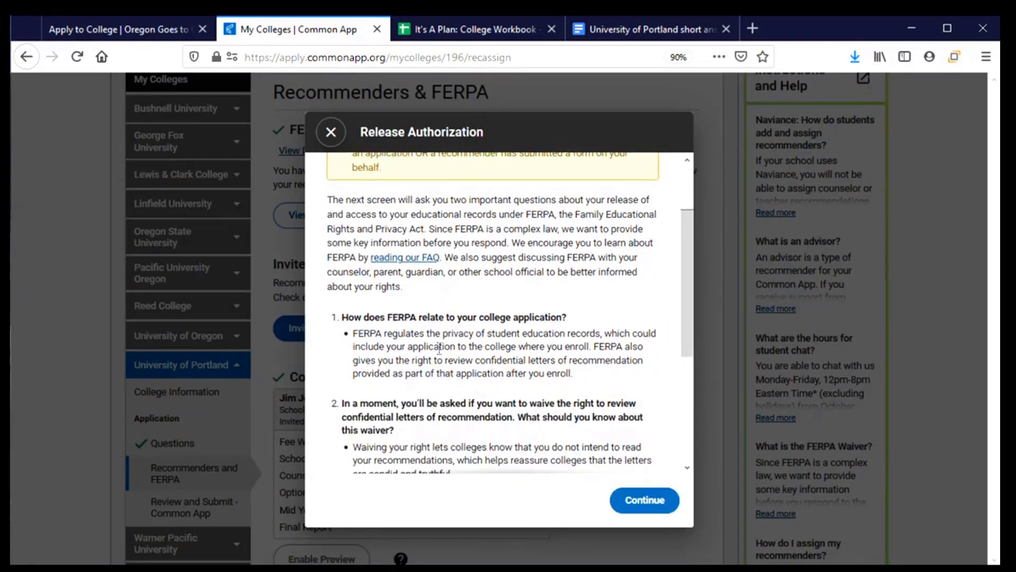
pyautogui.scroll(-3, 440, 349)
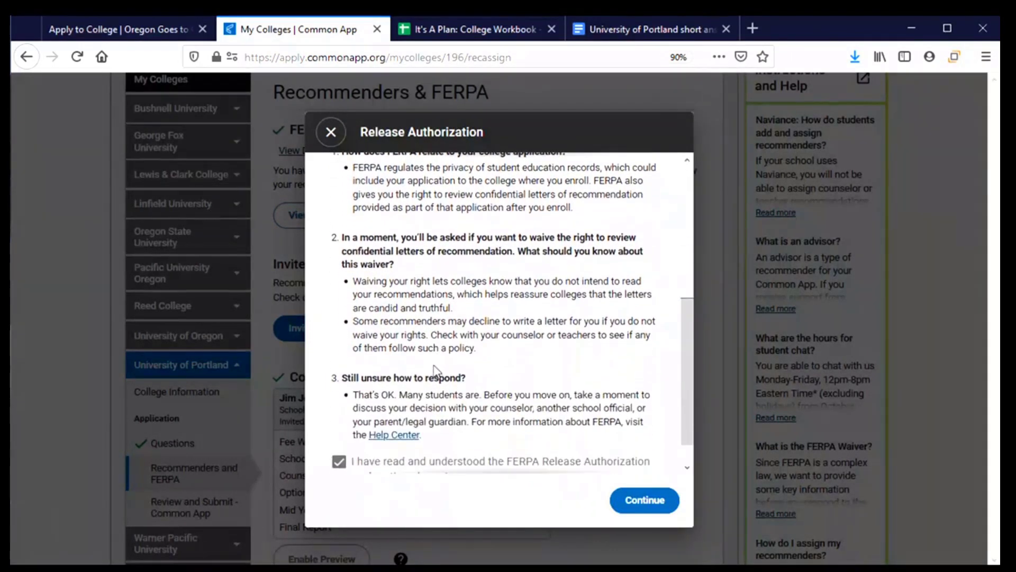
pyautogui.scroll(-1, 434, 369)
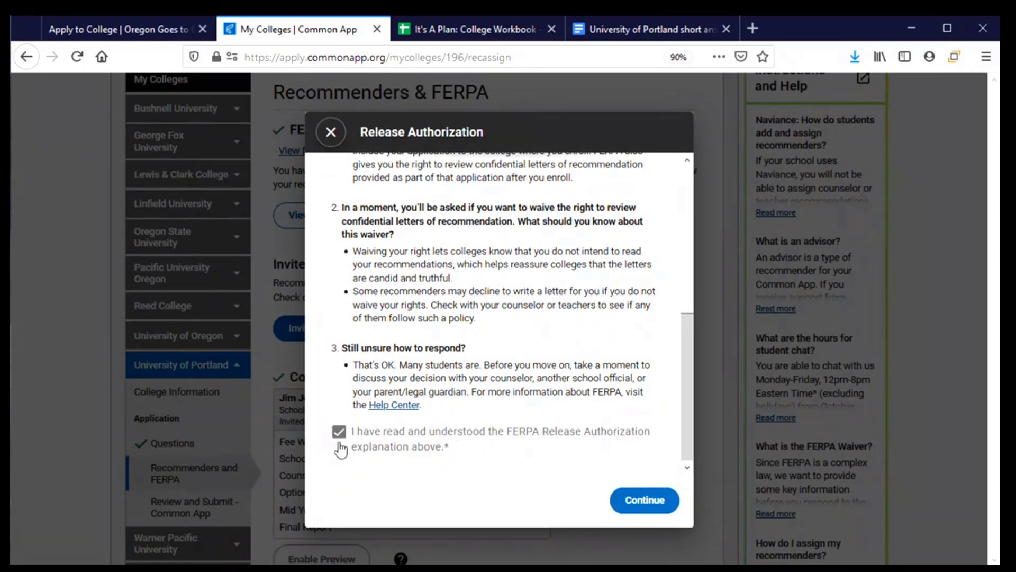
pyautogui.click(638, 501)
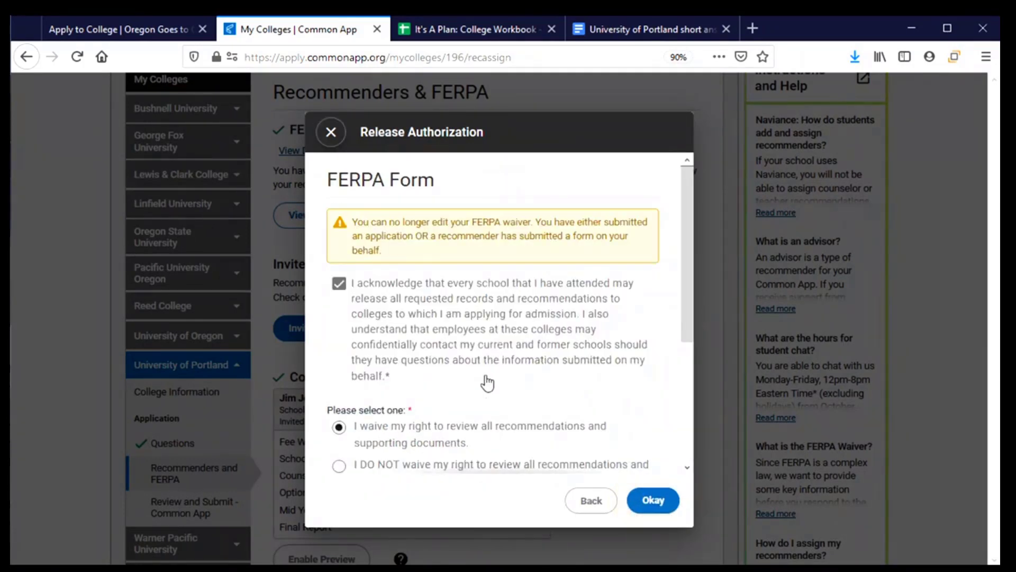
# - Check the FERPA form's waiver choice, signature and date, then accept it with Okay
pyautogui.scroll(-3, 473, 370)
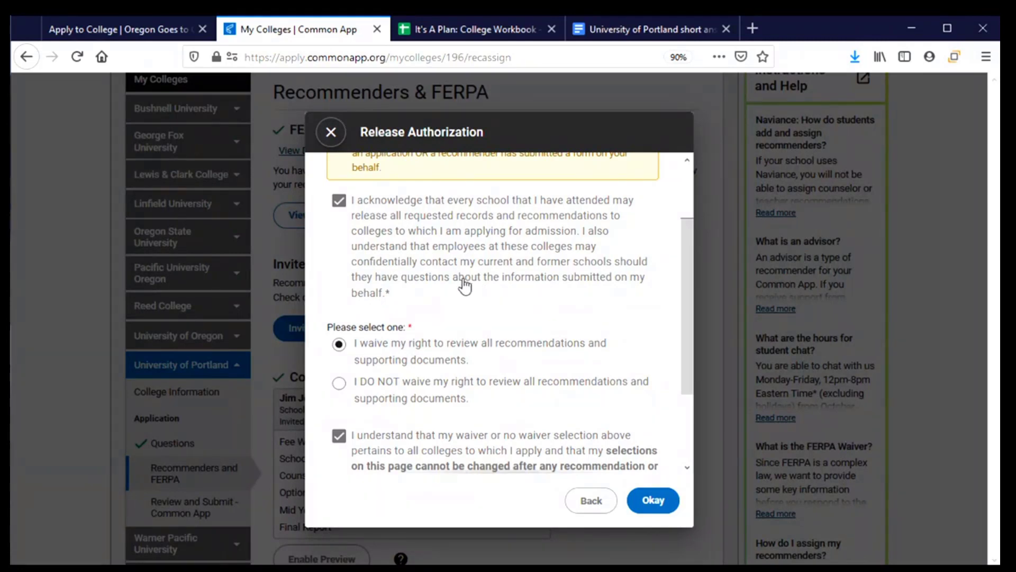
pyautogui.scroll(-3, 464, 285)
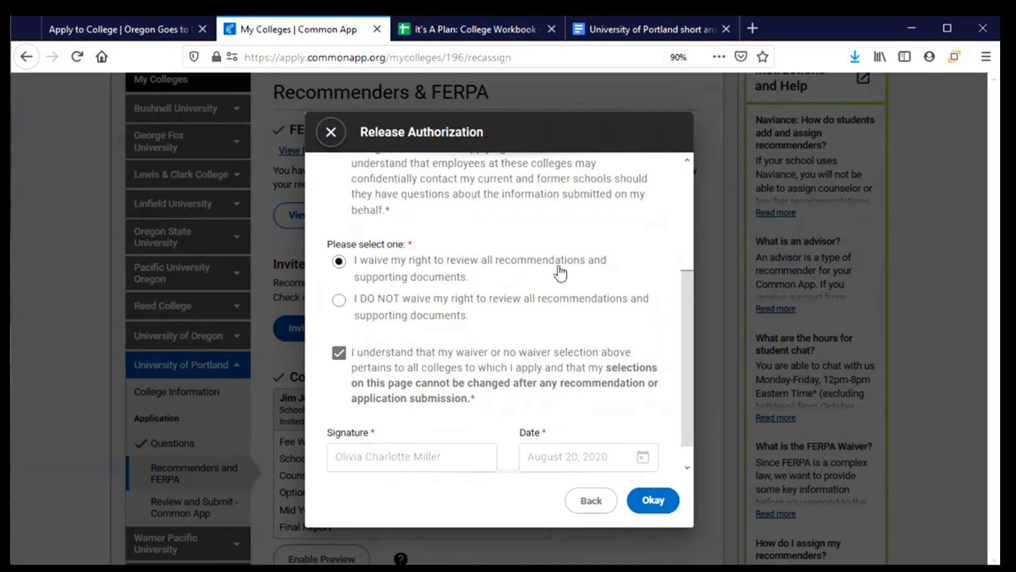
pyautogui.scroll(-1, 532, 277)
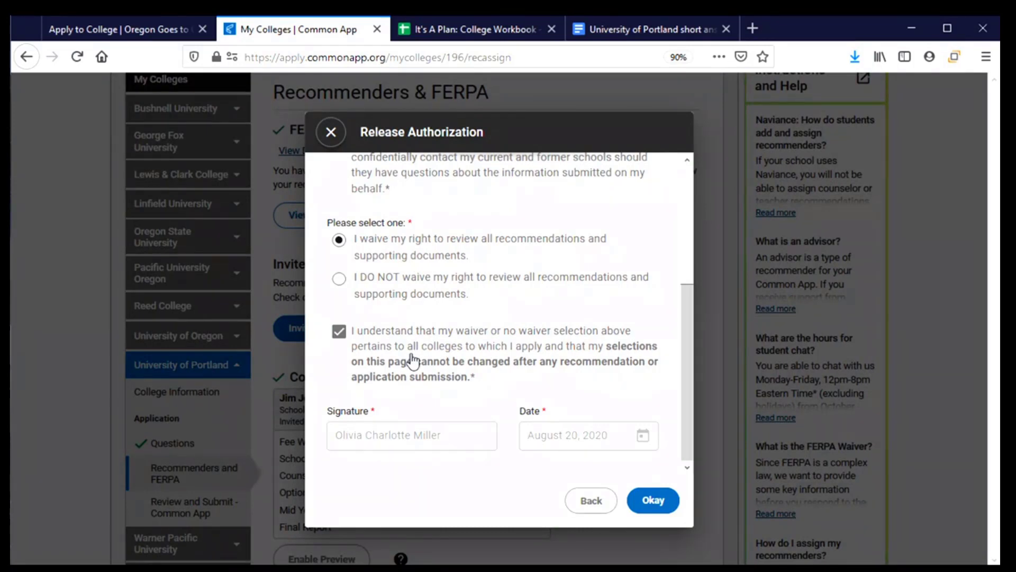
pyautogui.scroll(4, 405, 366)
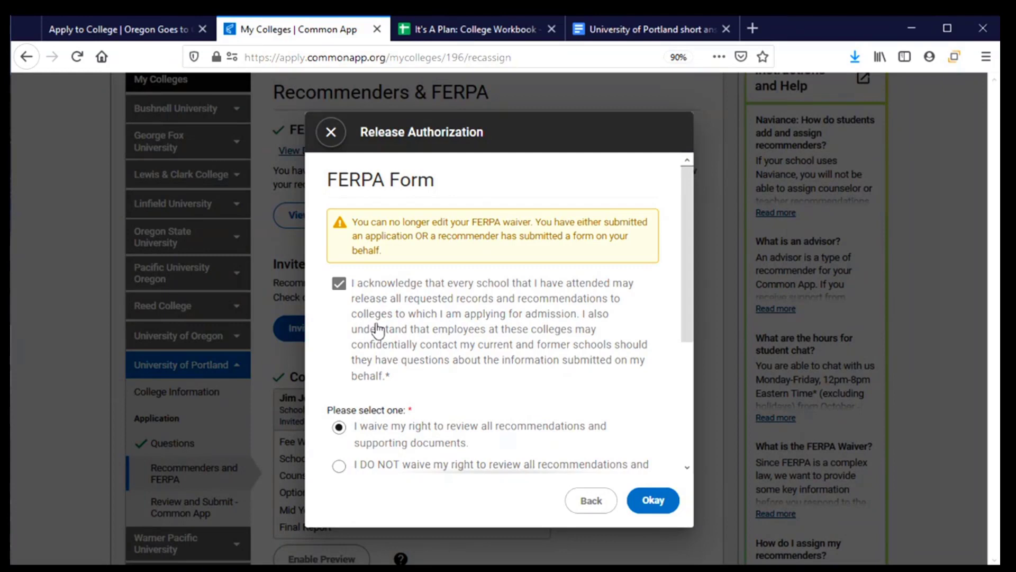
pyautogui.scroll(-4, 378, 330)
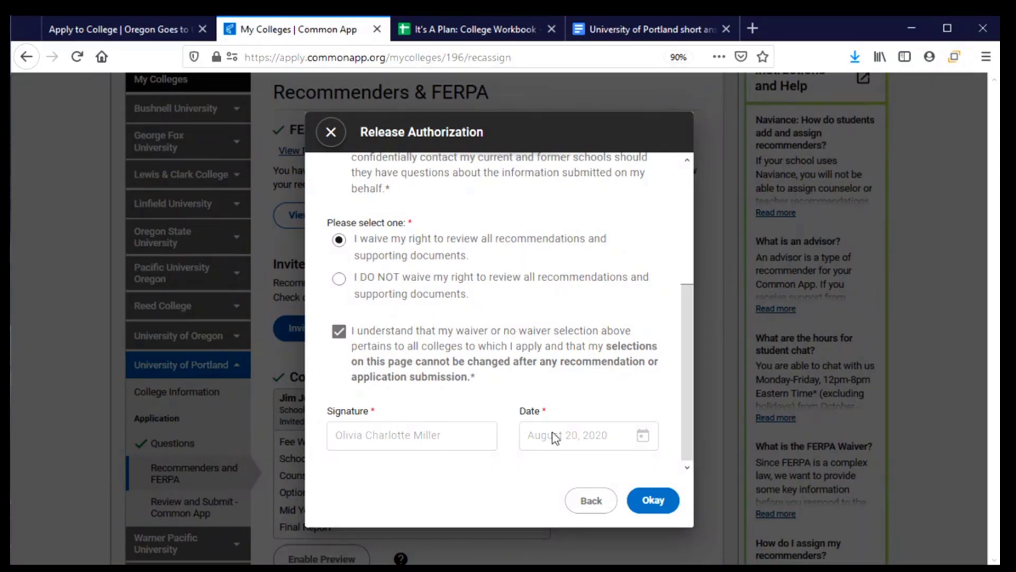
pyautogui.click(656, 500)
pyautogui.scroll(-2, 365, 402)
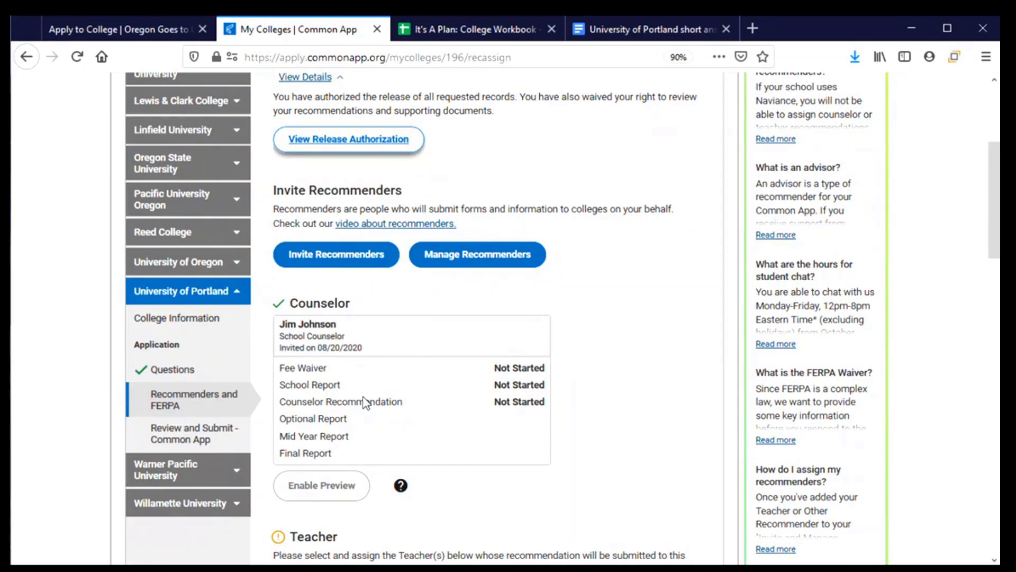
pyautogui.scroll(-2, 365, 402)
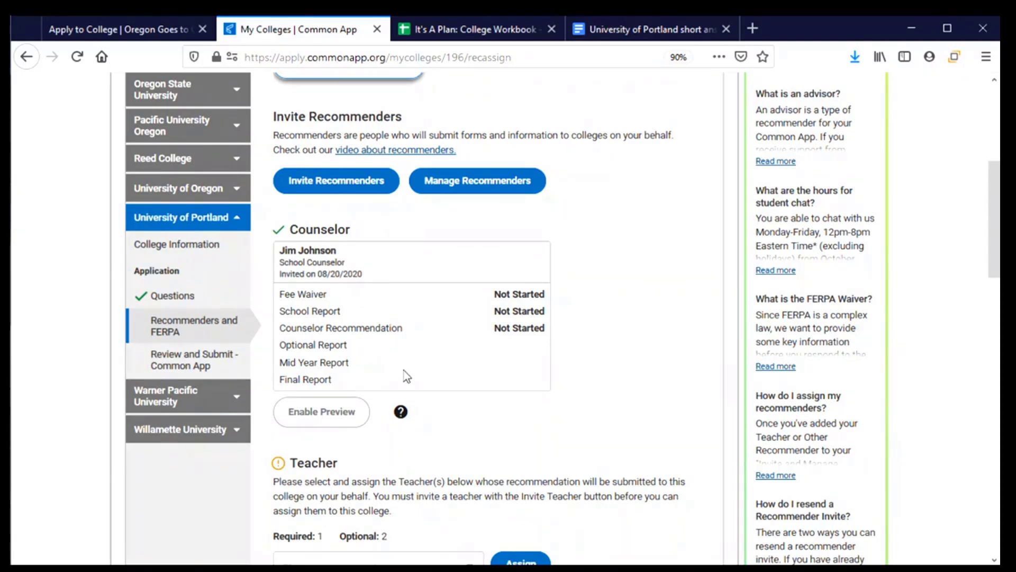
pyautogui.scroll(-5, 407, 377)
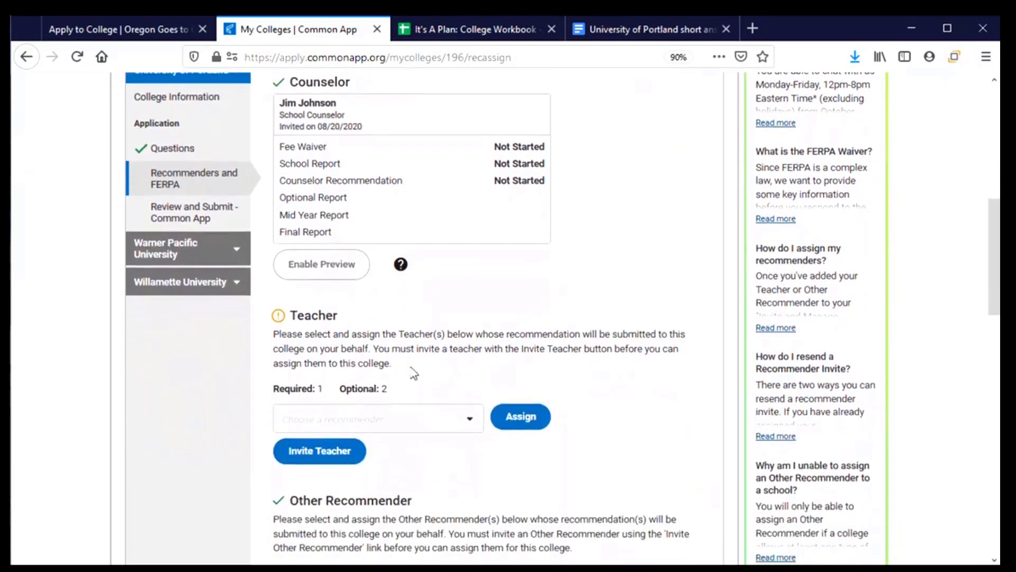
pyautogui.scroll(-3, 411, 351)
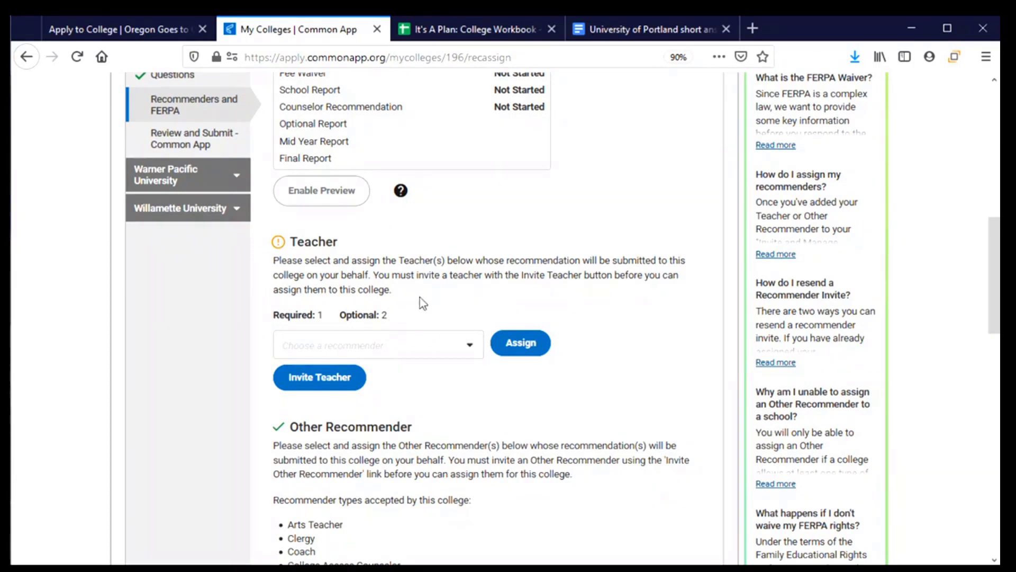
# - Assign the math teacher as Portland's teacher recommender, adding no other teachers
pyautogui.click(470, 347)
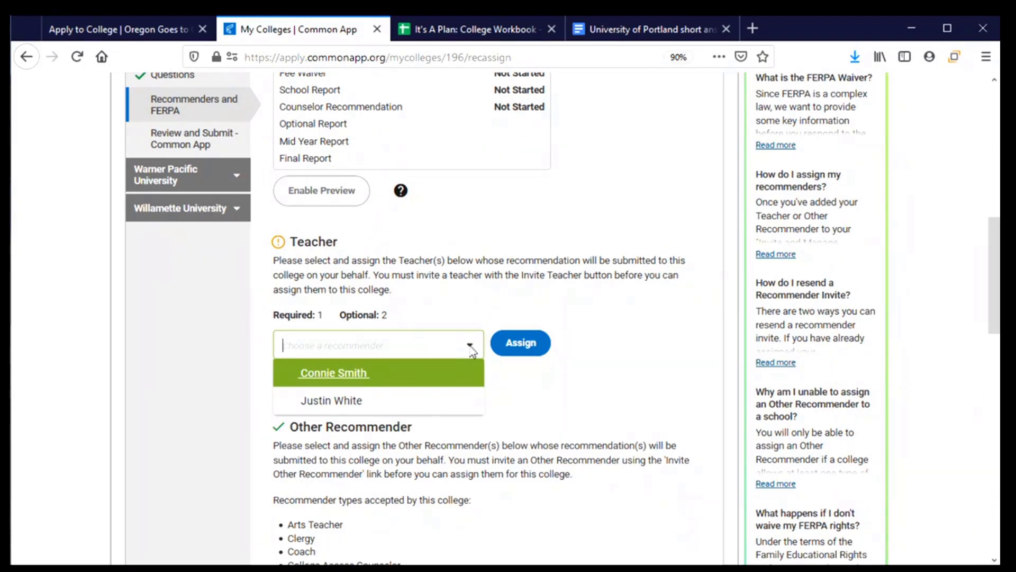
pyautogui.click(344, 406)
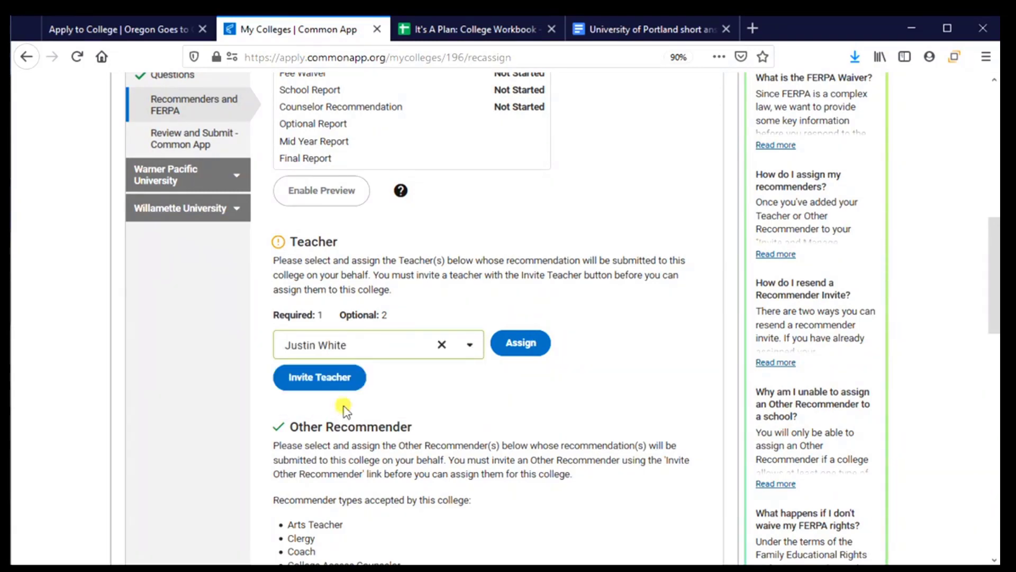
pyautogui.click(517, 348)
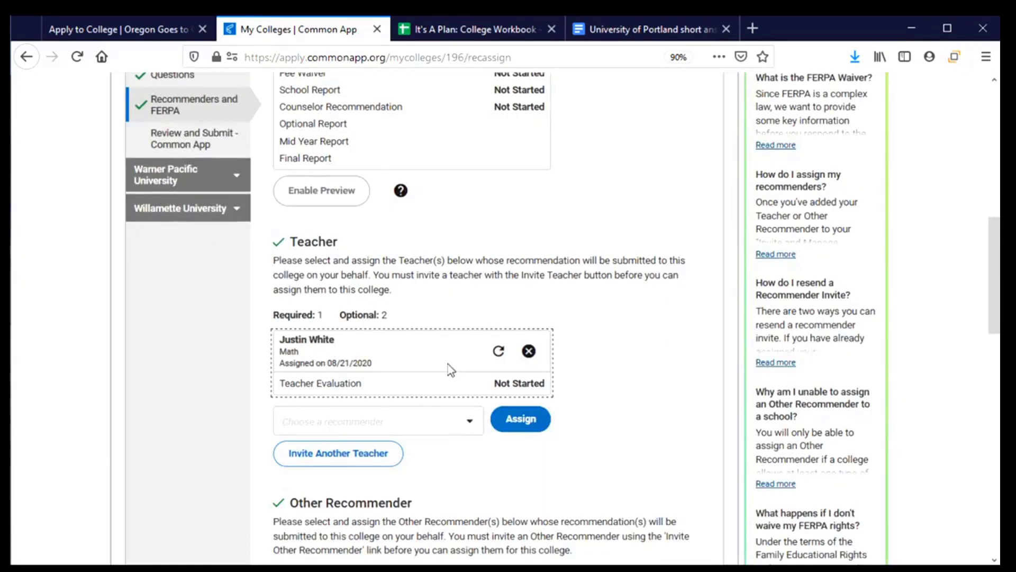
pyautogui.scroll(-2, 451, 369)
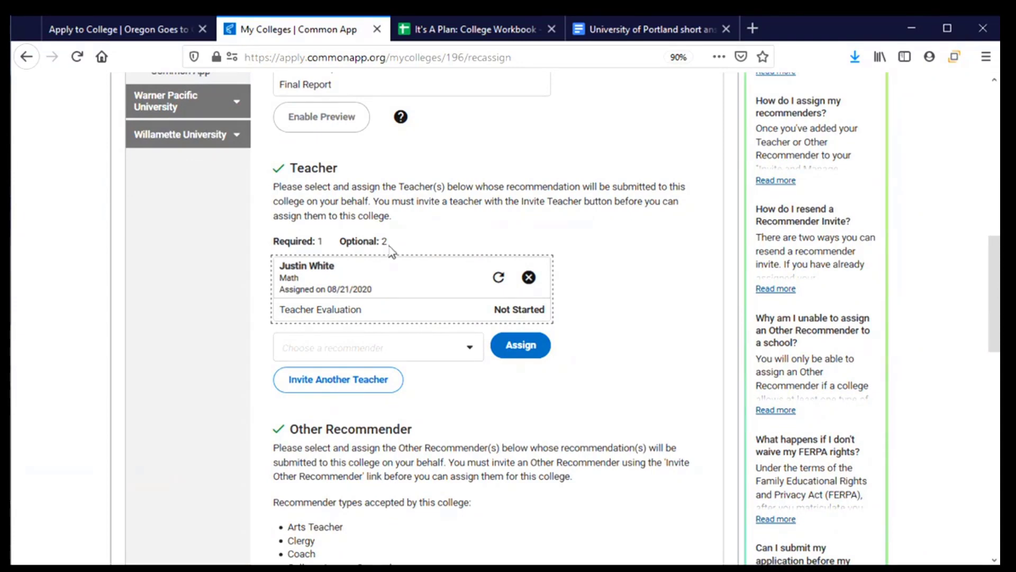
pyautogui.click(467, 351)
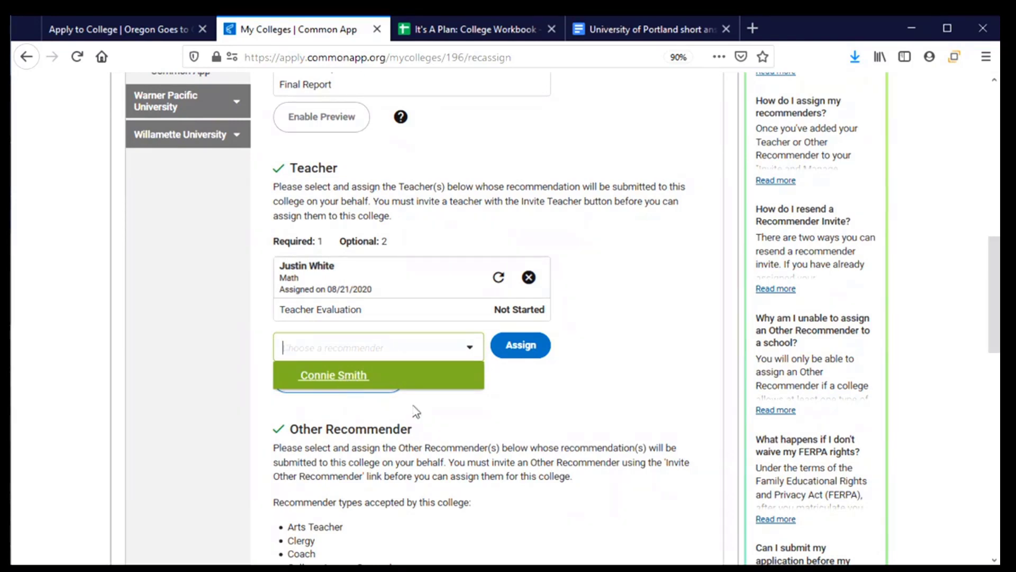
pyautogui.click(459, 411)
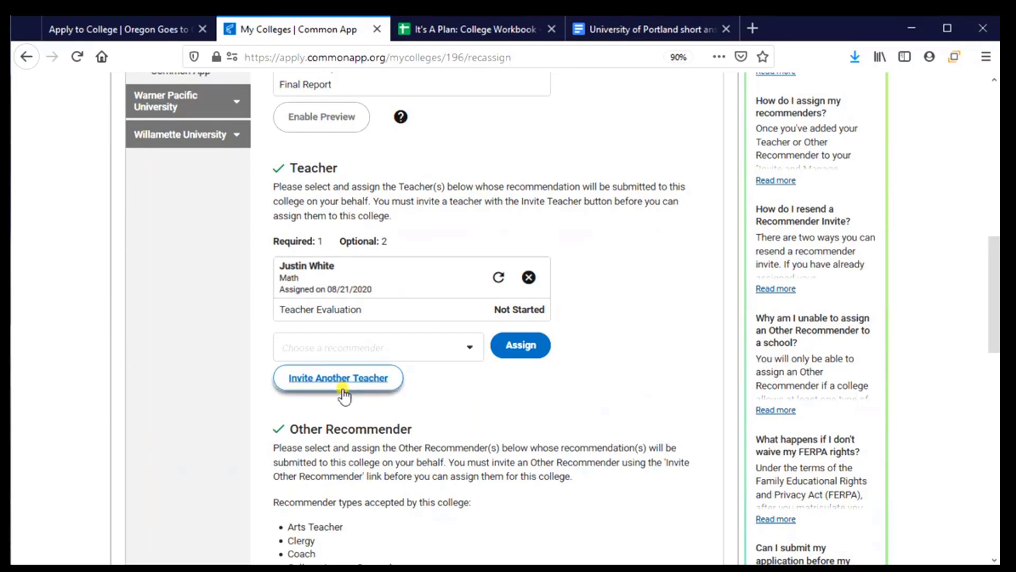
pyautogui.click(342, 388)
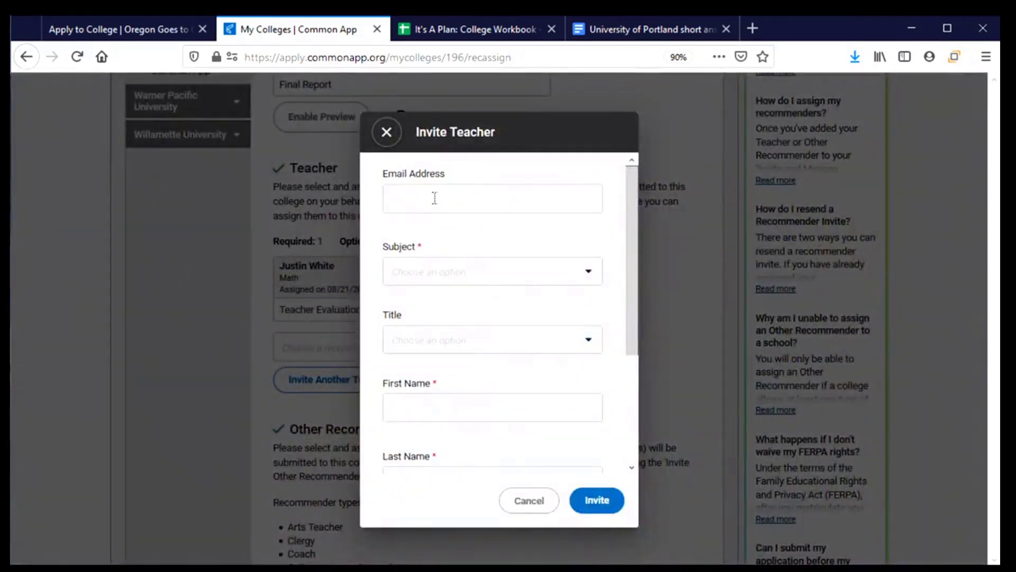
pyautogui.click(589, 275)
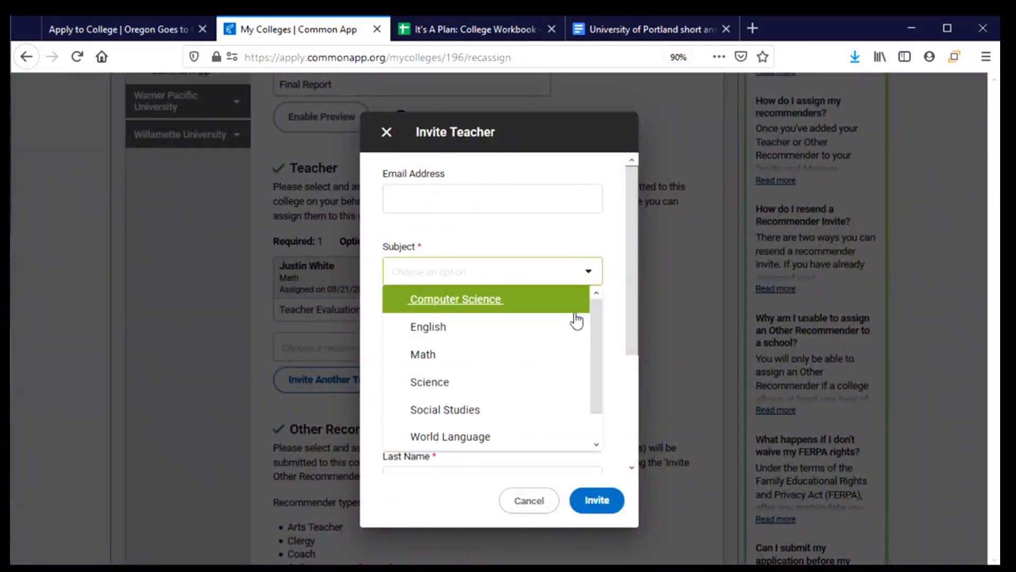
pyautogui.click(585, 276)
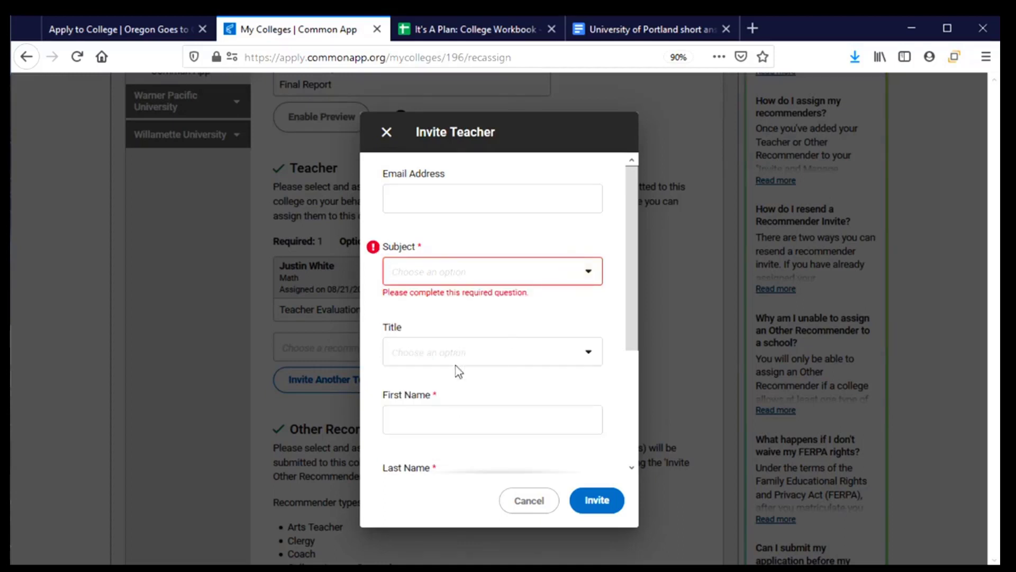
pyautogui.scroll(-3, 455, 349)
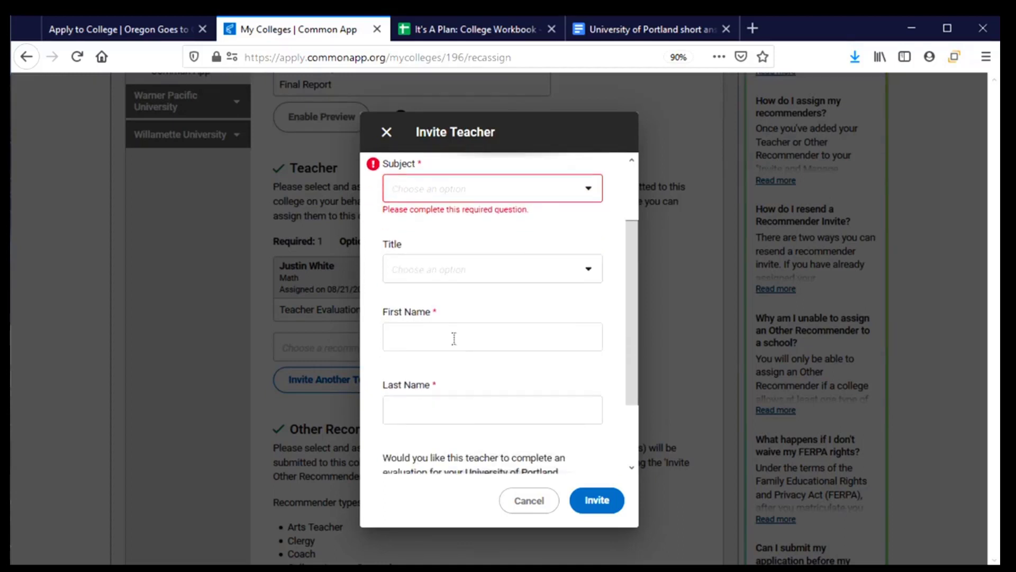
pyautogui.scroll(-3, 472, 388)
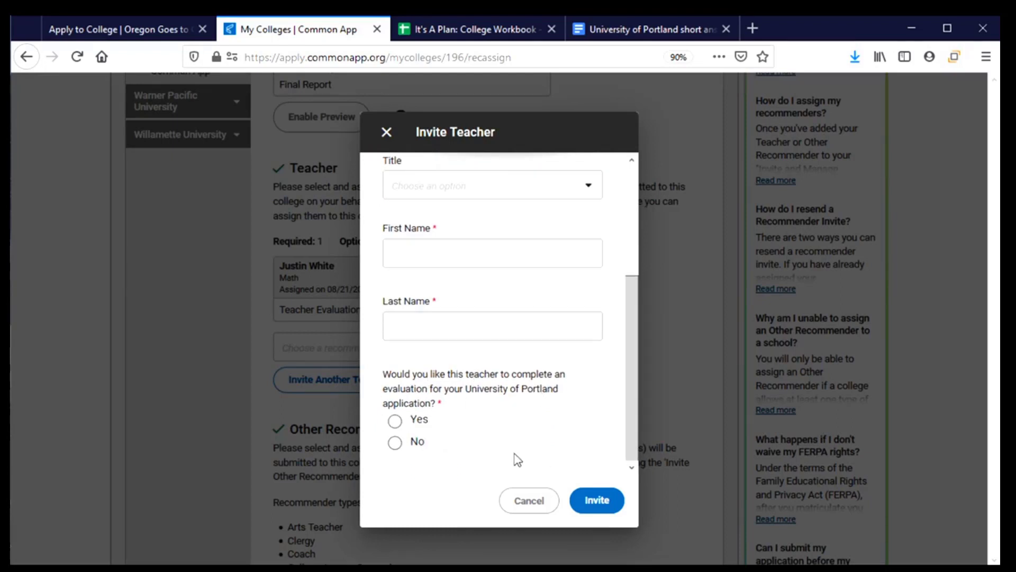
pyautogui.click(546, 505)
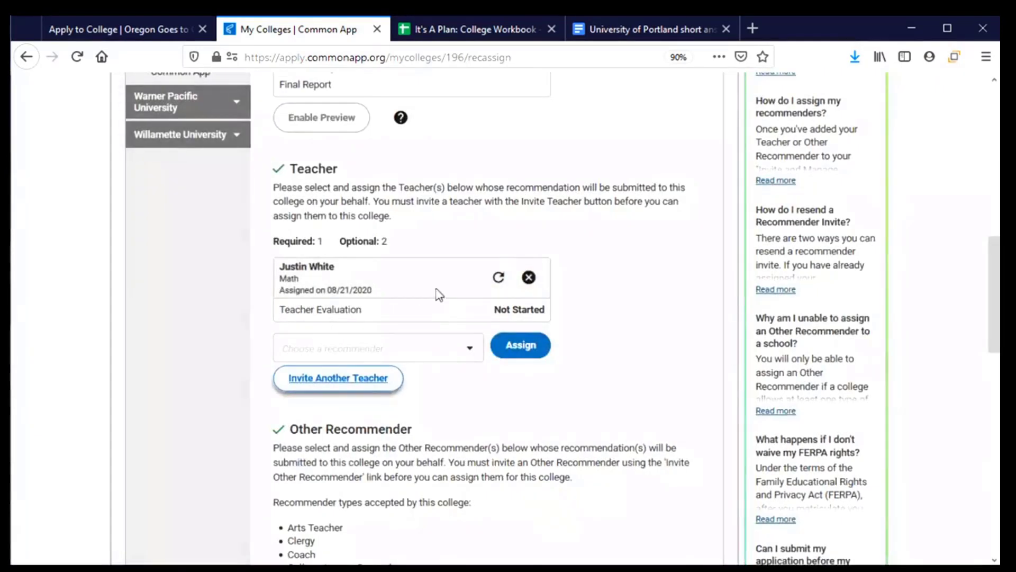
pyautogui.scroll(-2, 399, 259)
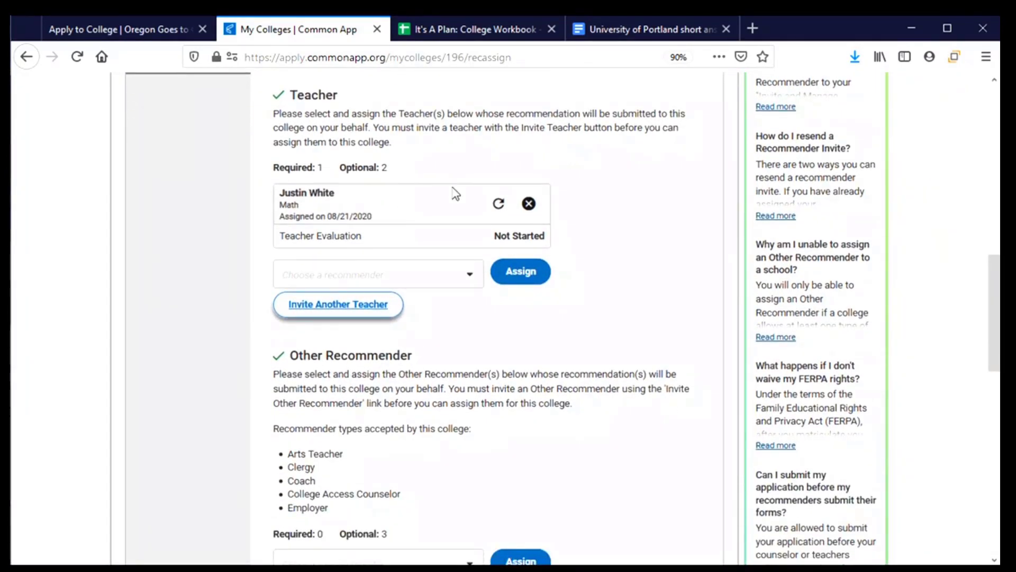
pyautogui.scroll(-4, 453, 193)
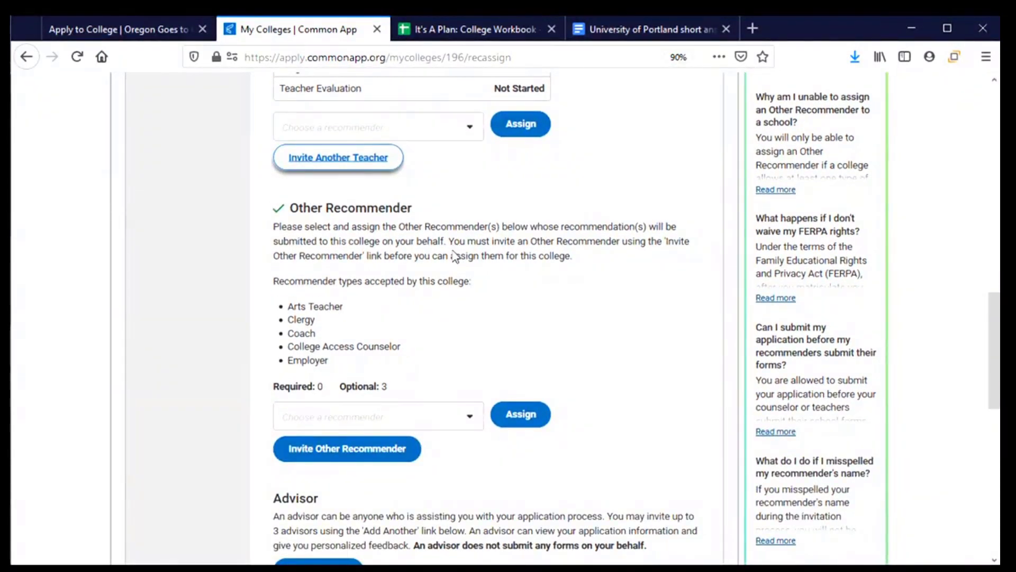
pyautogui.scroll(-2, 455, 256)
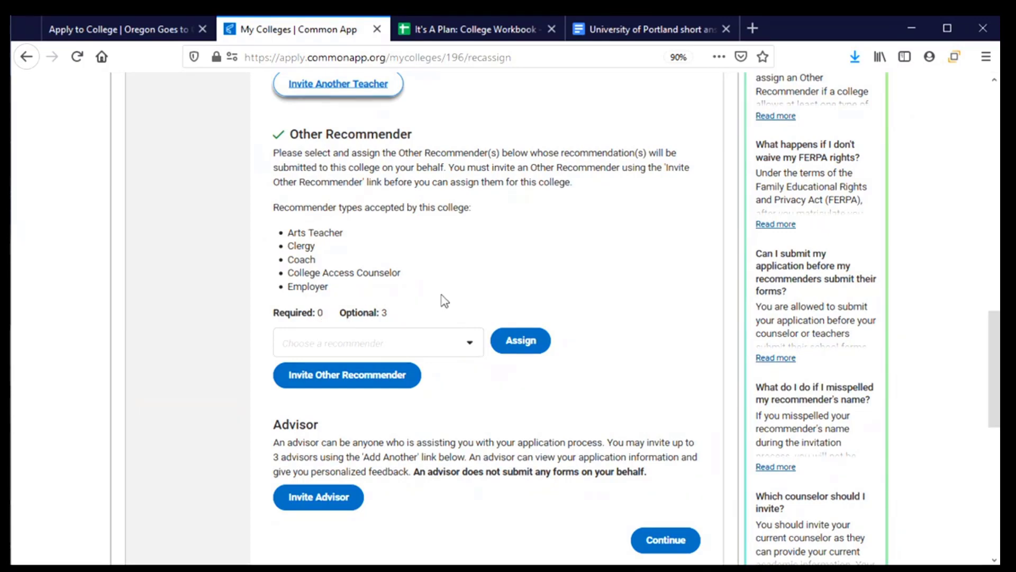
pyautogui.scroll(-1, 443, 297)
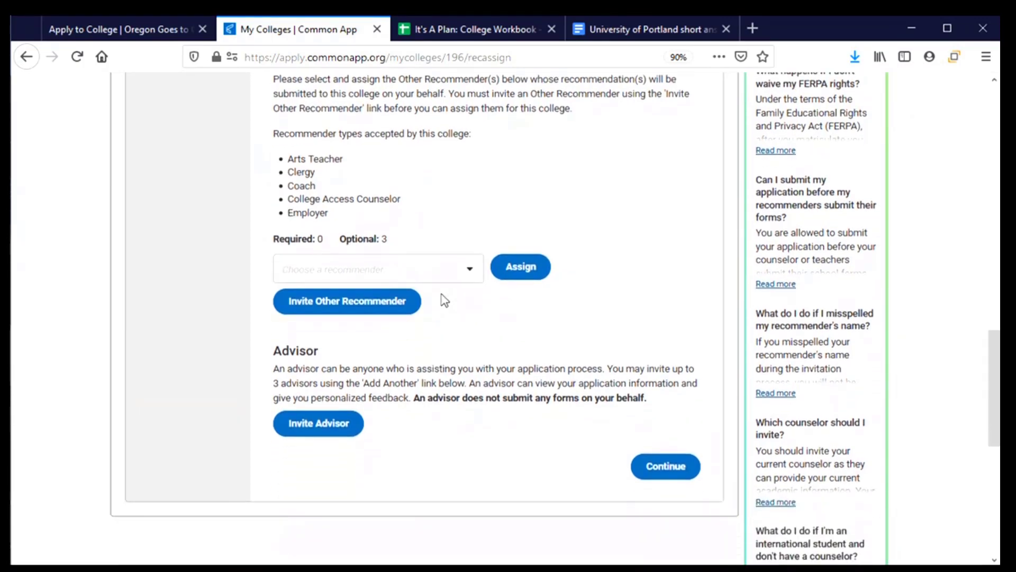
# - Start an Other Recommender invitation, leave the relationship unchosen, and cancel it
pyautogui.click(329, 313)
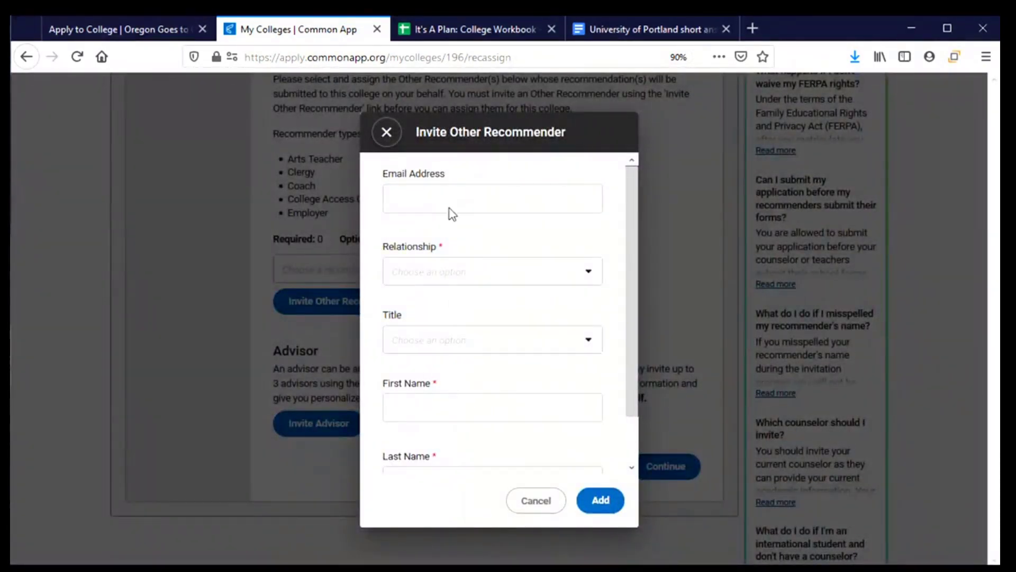
pyautogui.click(589, 272)
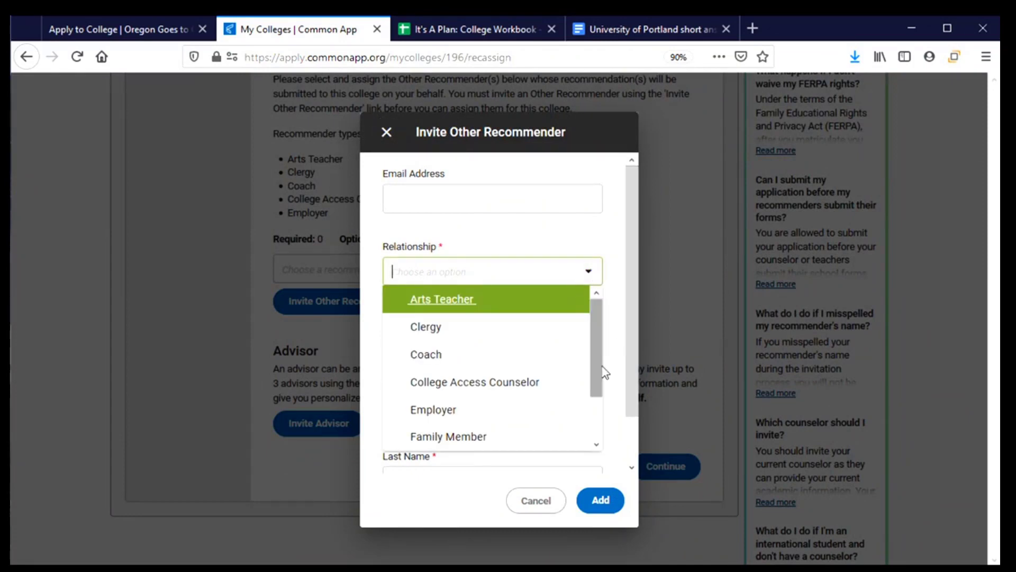
pyautogui.click(576, 231)
pyautogui.scroll(-2, 545, 344)
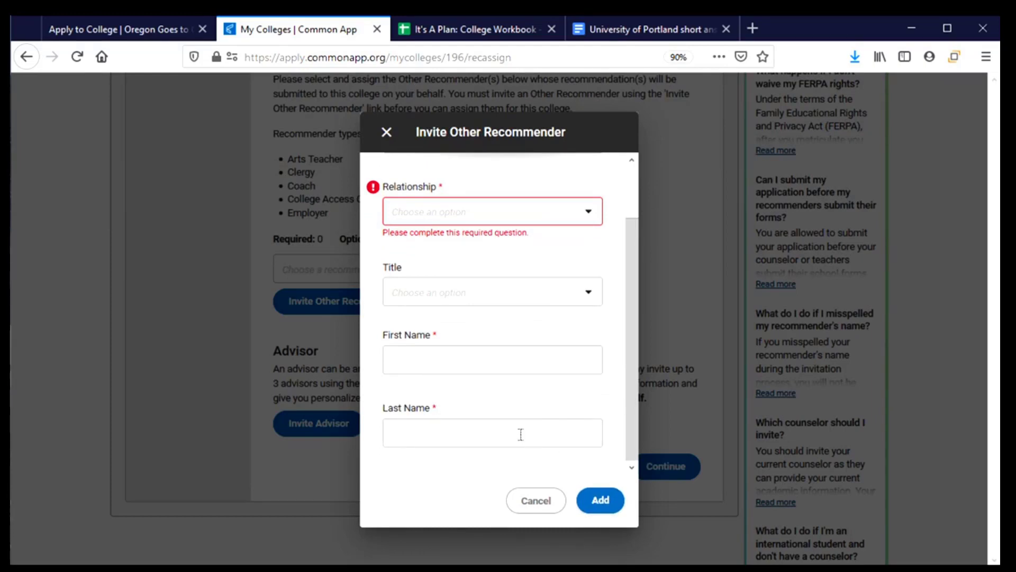
pyautogui.click(390, 139)
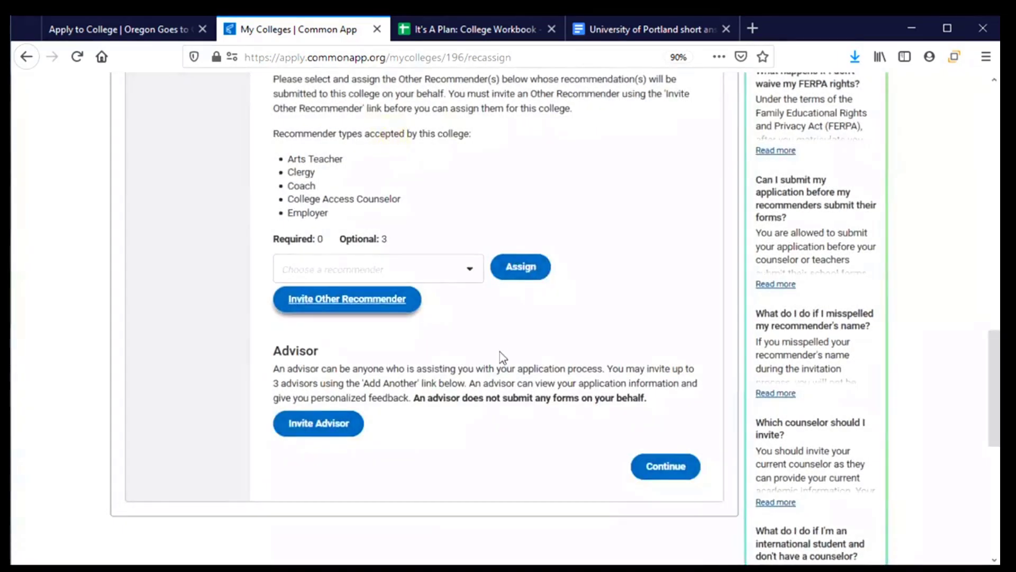
pyautogui.scroll(-3, 490, 363)
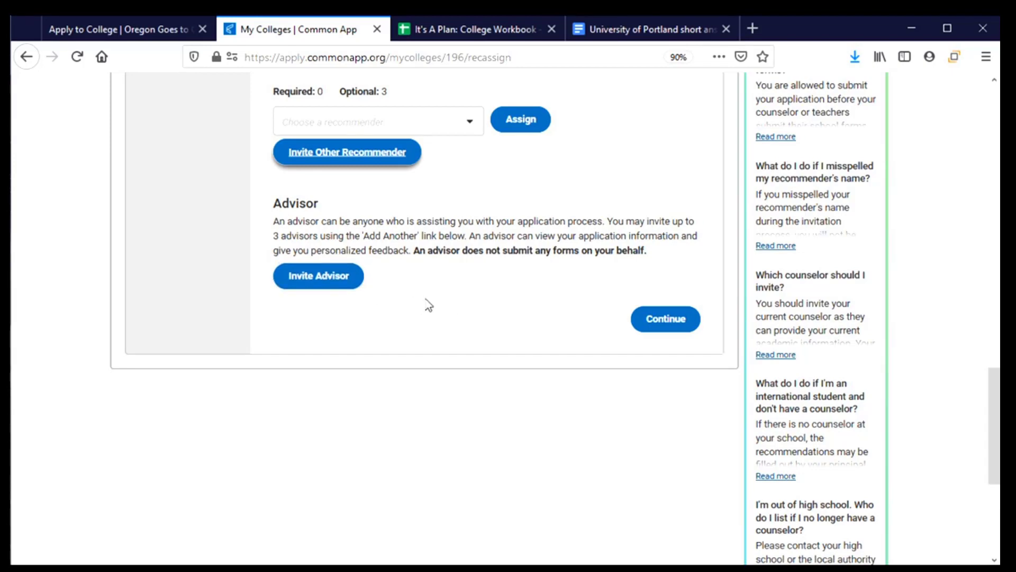
pyautogui.click(334, 291)
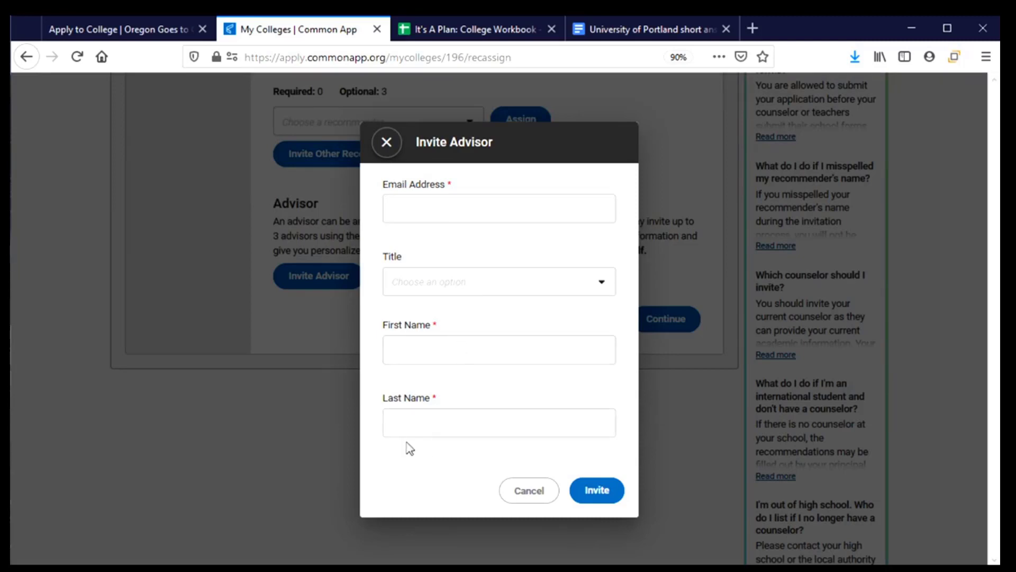
pyautogui.click(386, 142)
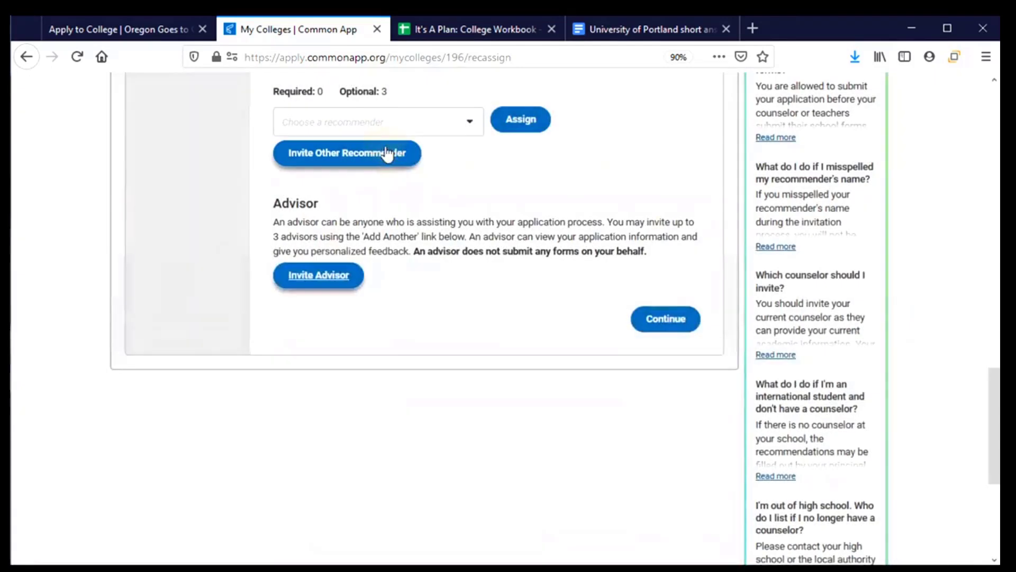
# - Continue from Recommenders and FERPA to Portland's Review and Submit page
pyautogui.click(656, 320)
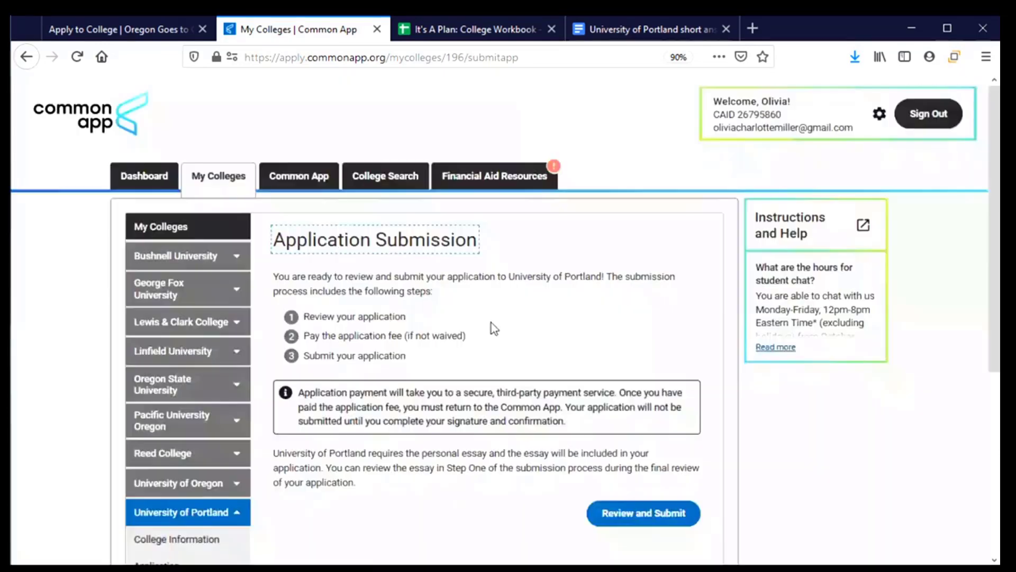
pyautogui.scroll(-3, 491, 322)
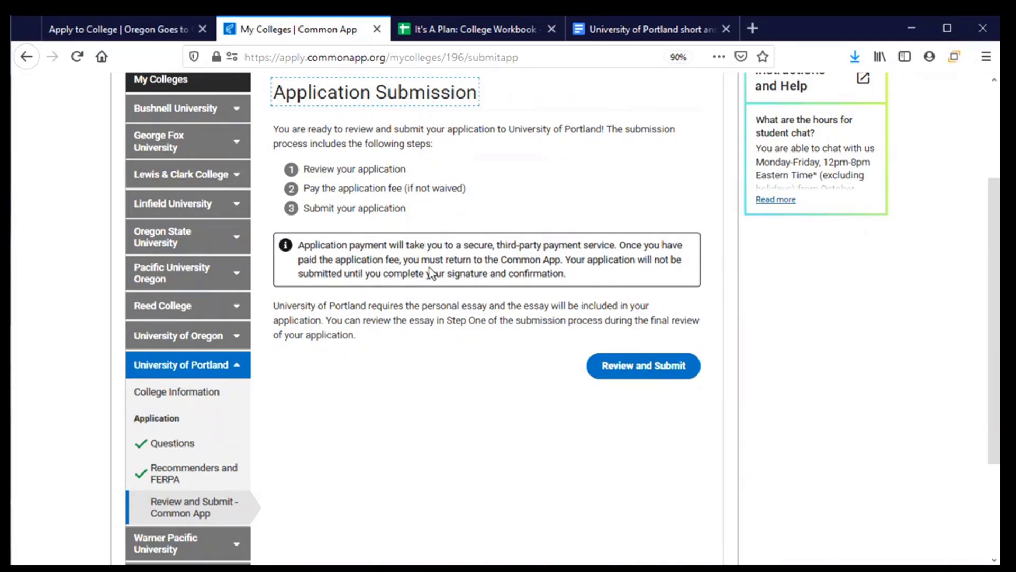
# - Scroll through the Portland application PDF preview and tick 'I have reviewed the PDF copy of my application'
pyautogui.click(683, 371)
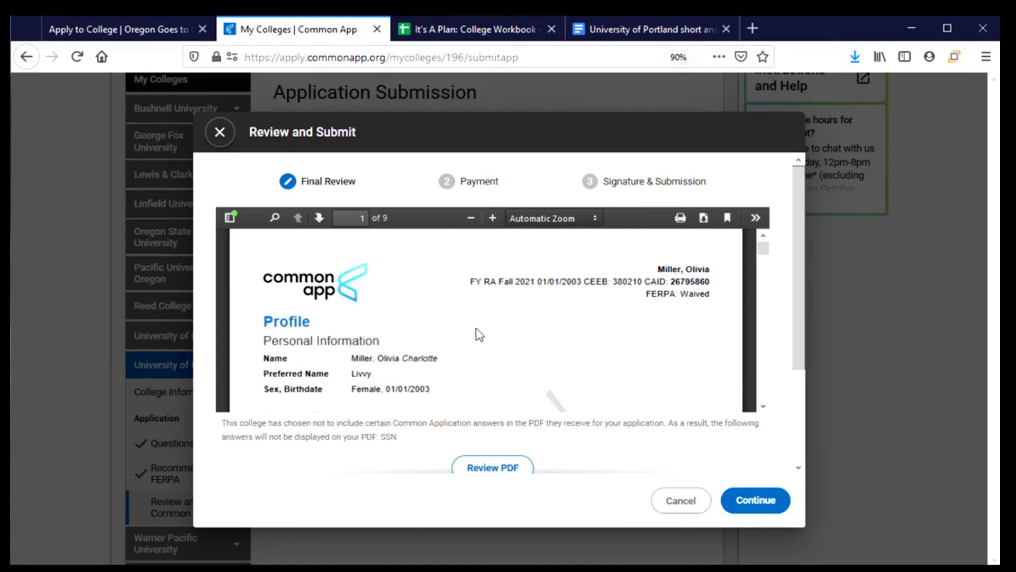
pyautogui.scroll(-6, 479, 335)
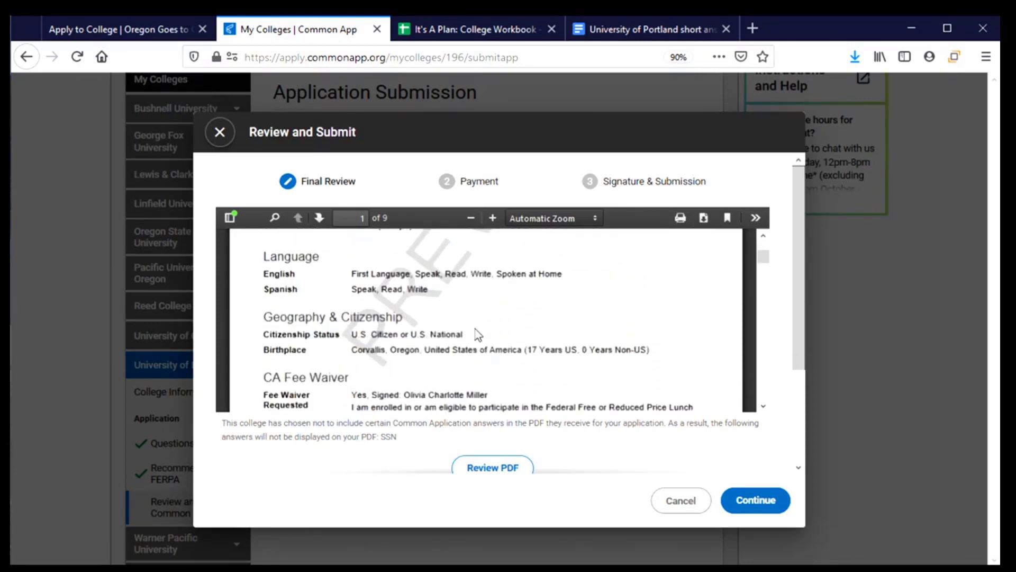
pyautogui.scroll(-1, 478, 334)
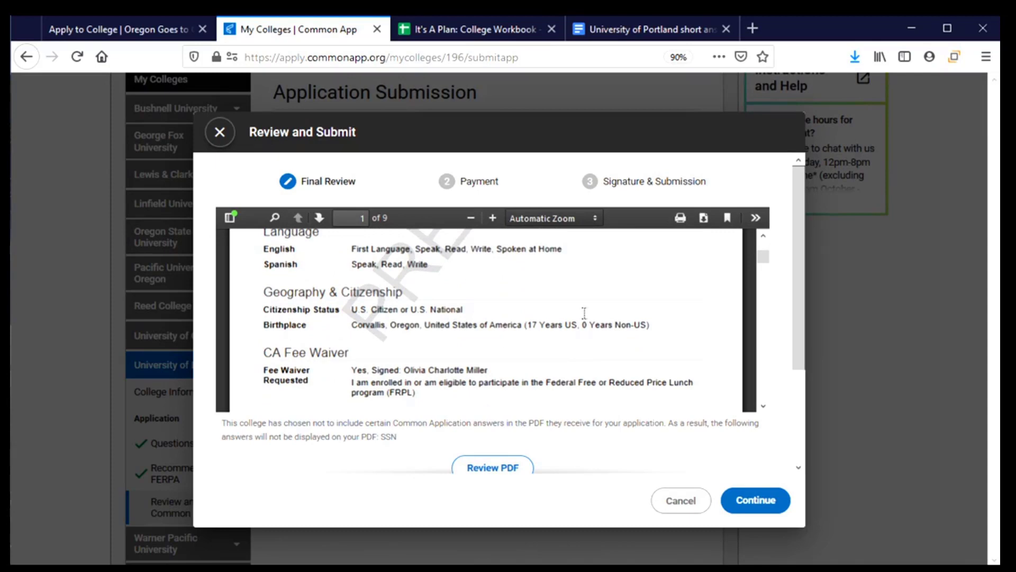
pyautogui.scroll(-3, 582, 423)
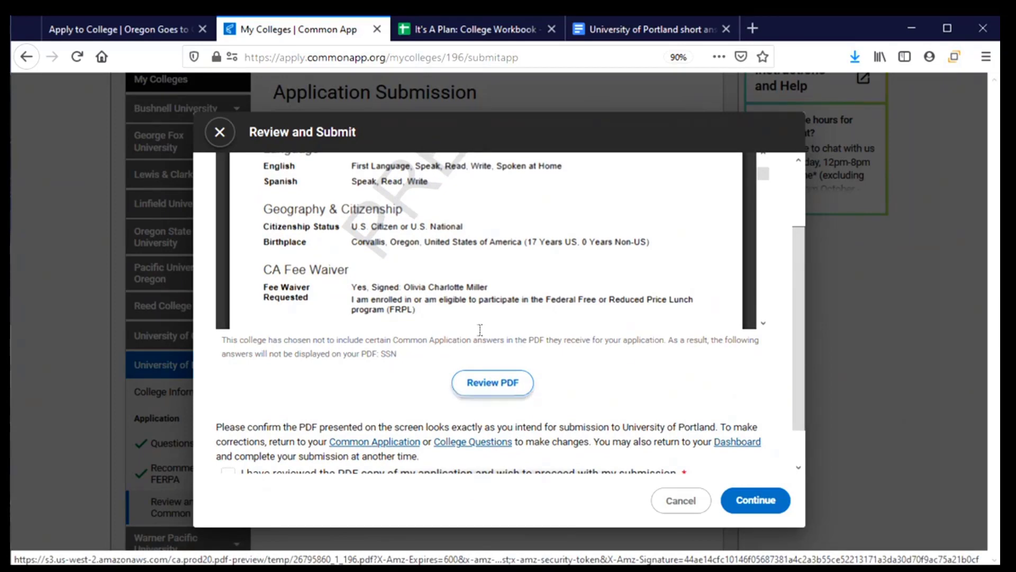
pyautogui.scroll(3, 474, 274)
pyautogui.scroll(5, 474, 264)
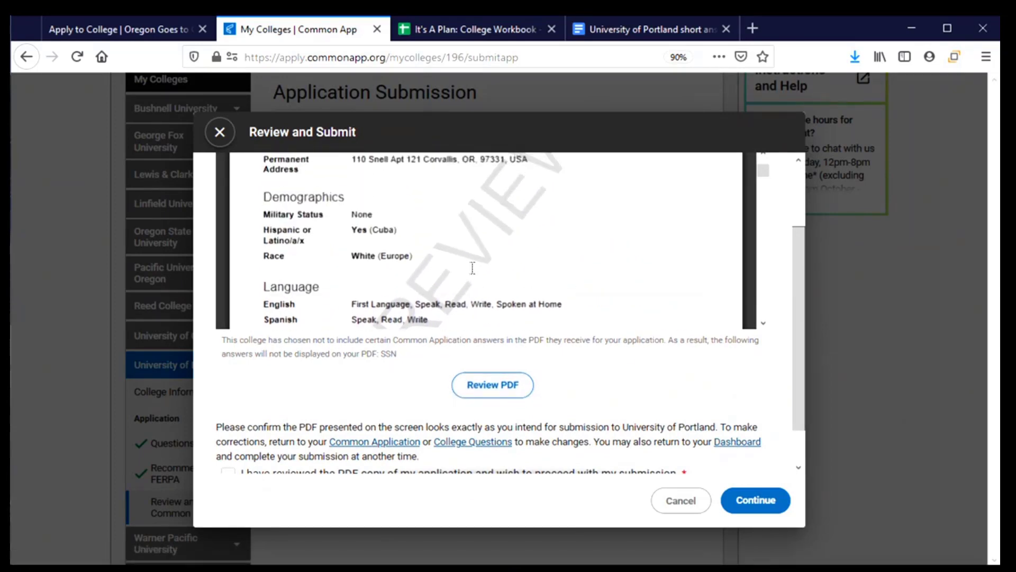
pyautogui.scroll(-10, 474, 250)
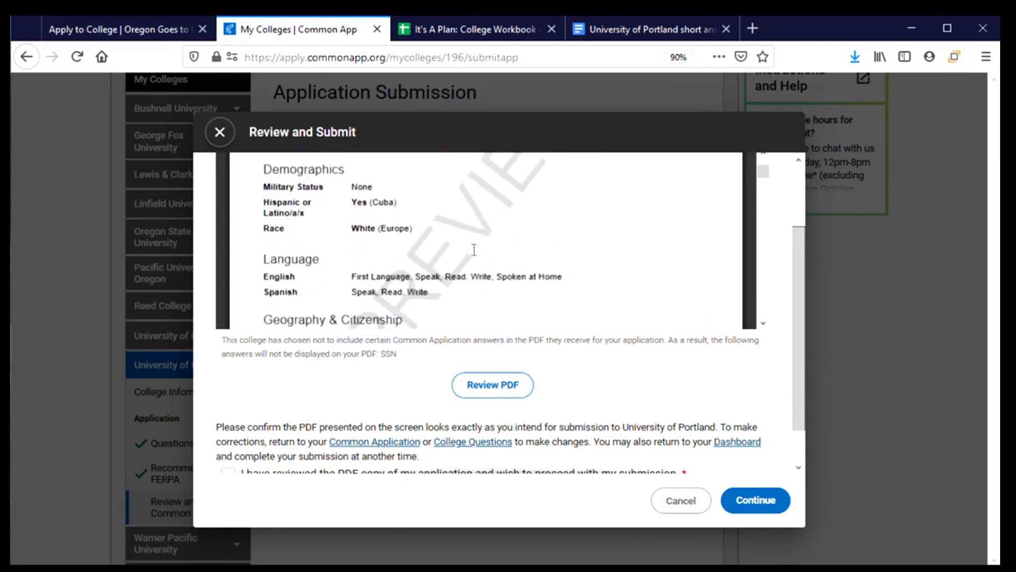
pyautogui.scroll(-6, 474, 252)
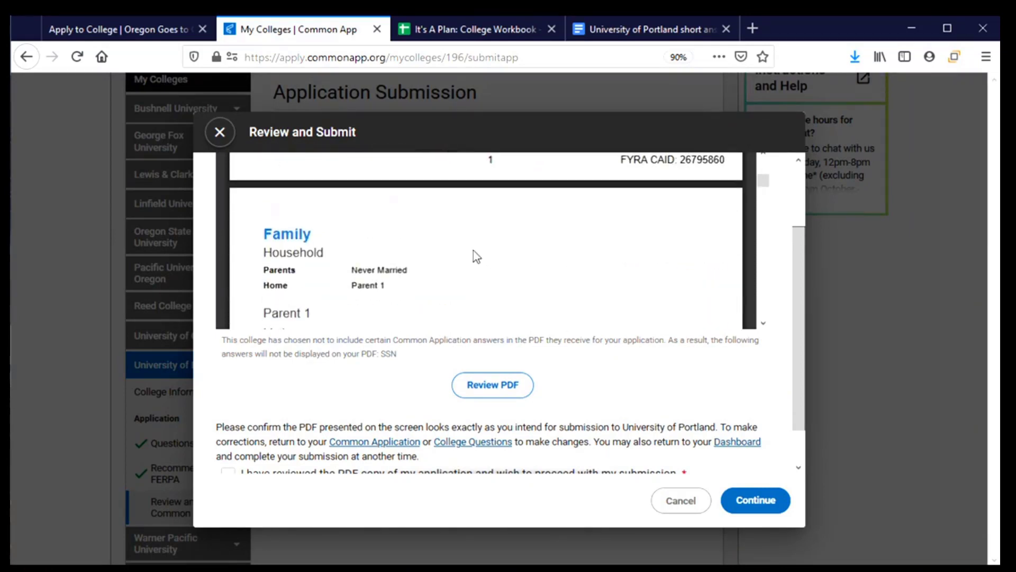
pyautogui.scroll(-8, 475, 253)
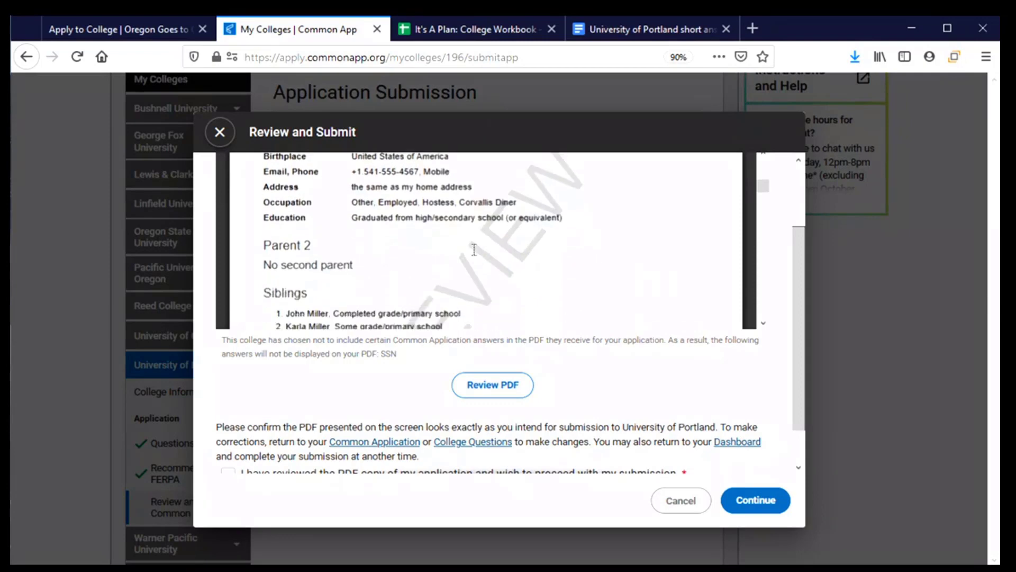
pyautogui.scroll(-5, 475, 253)
pyautogui.scroll(-5, 476, 257)
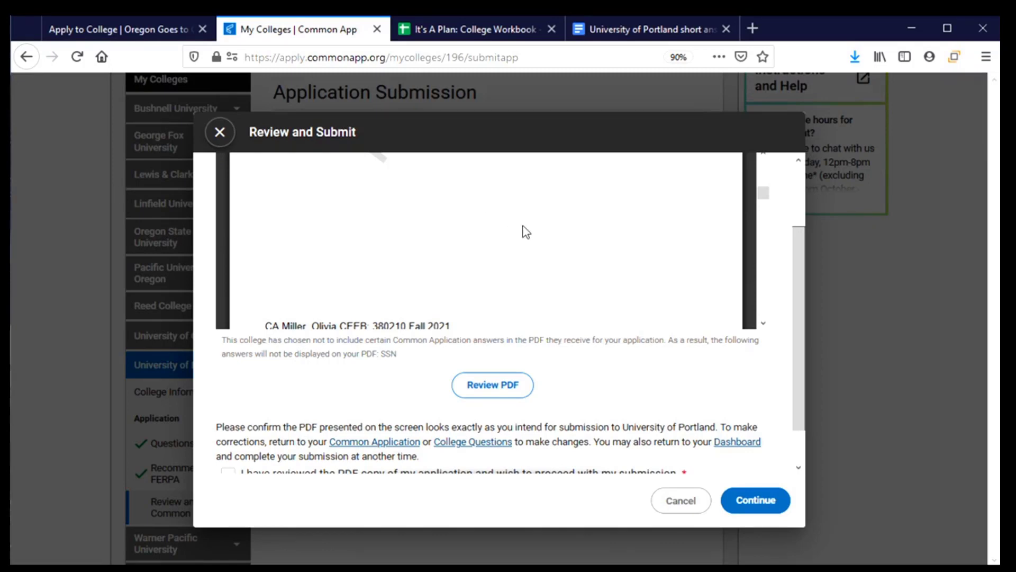
pyautogui.scroll(-2, 424, 259)
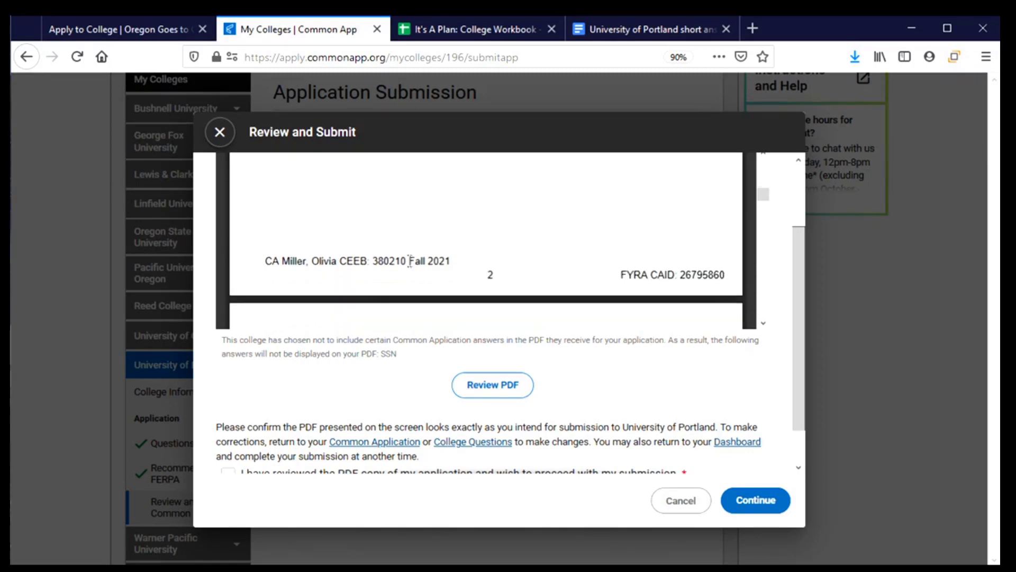
pyautogui.scroll(-1, 392, 394)
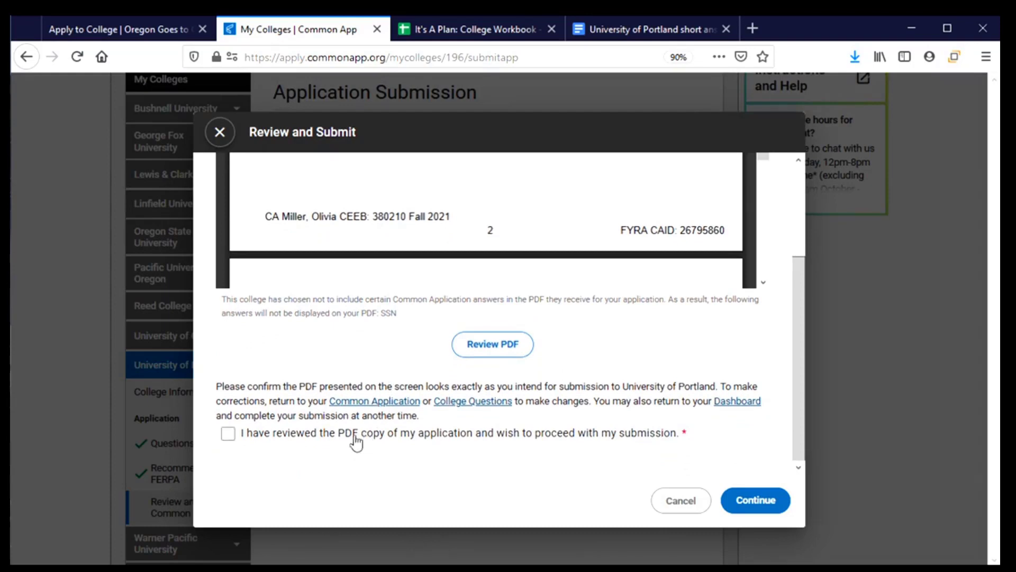
pyautogui.click(229, 445)
# - Continue from Final Review to the Payment step, where the fee waiver request is noted
pyautogui.click(749, 509)
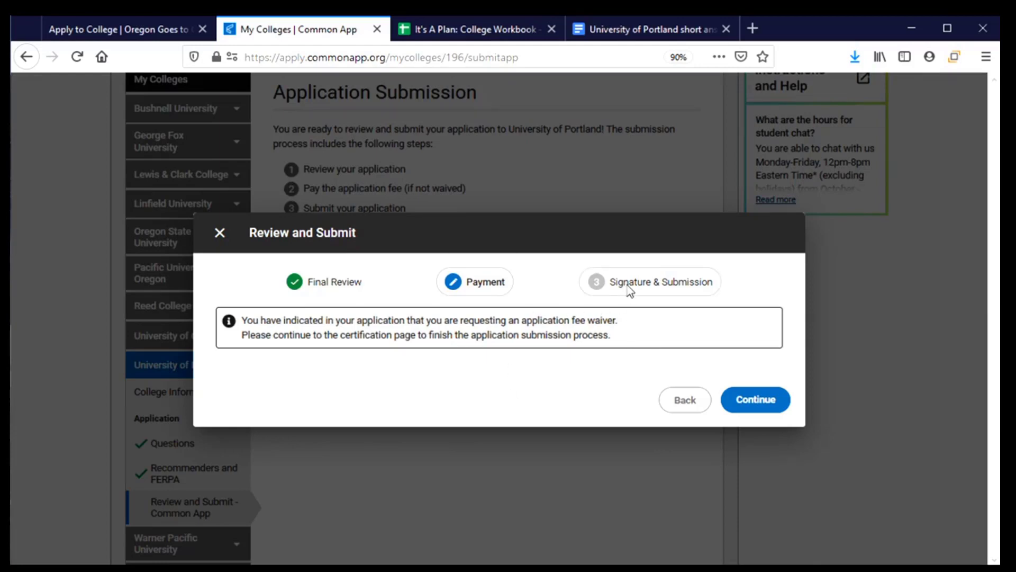
# - On the certification page, tick all five affirmation checkboxes
pyautogui.click(754, 407)
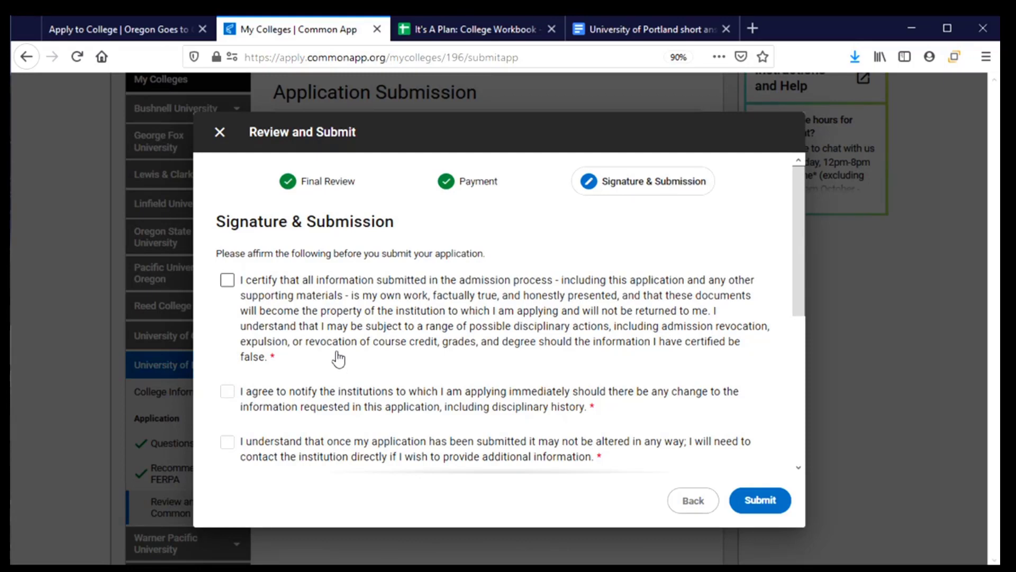
pyautogui.scroll(-3, 341, 360)
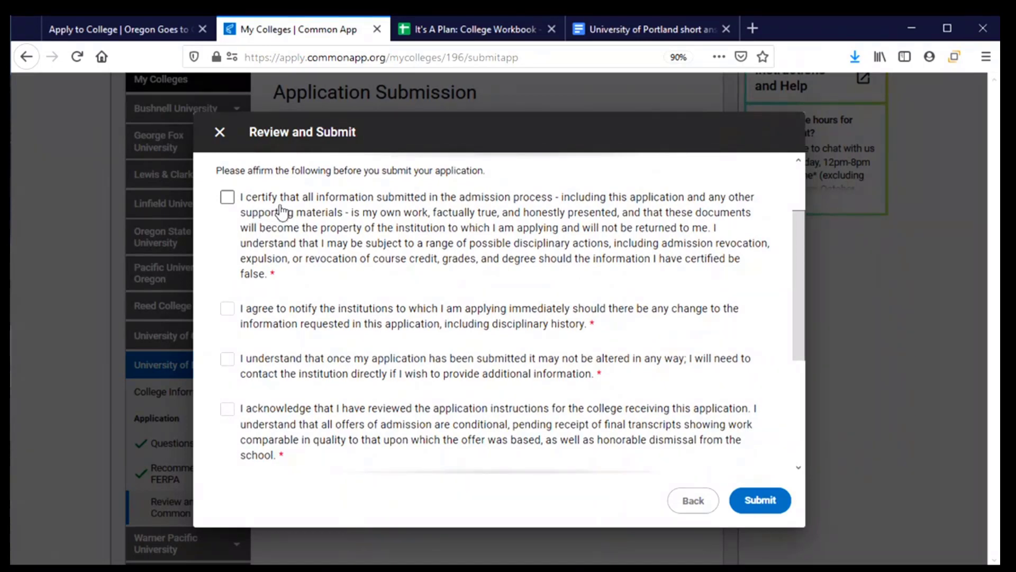
pyautogui.click(227, 199)
pyautogui.scroll(-3, 245, 286)
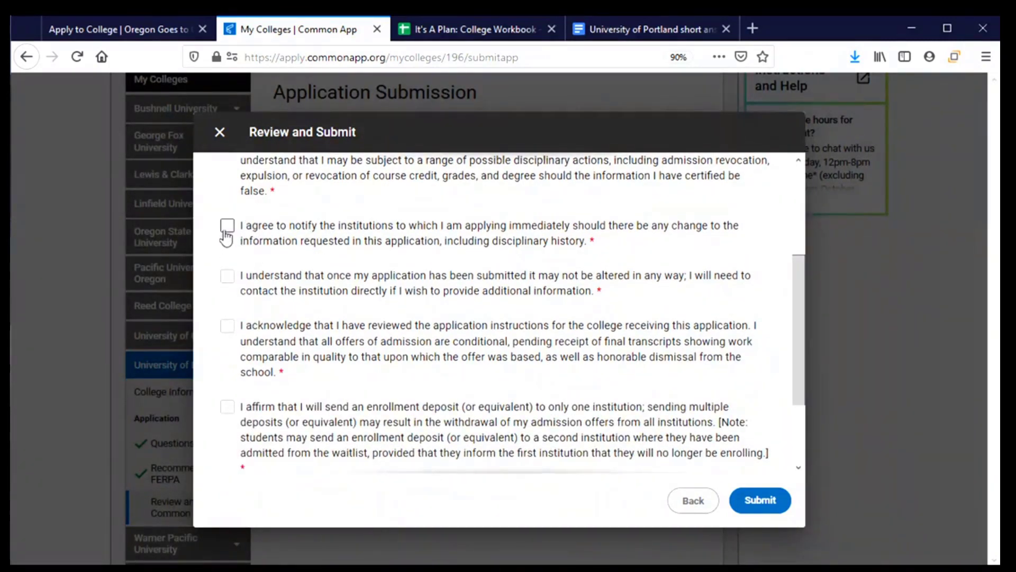
pyautogui.click(227, 228)
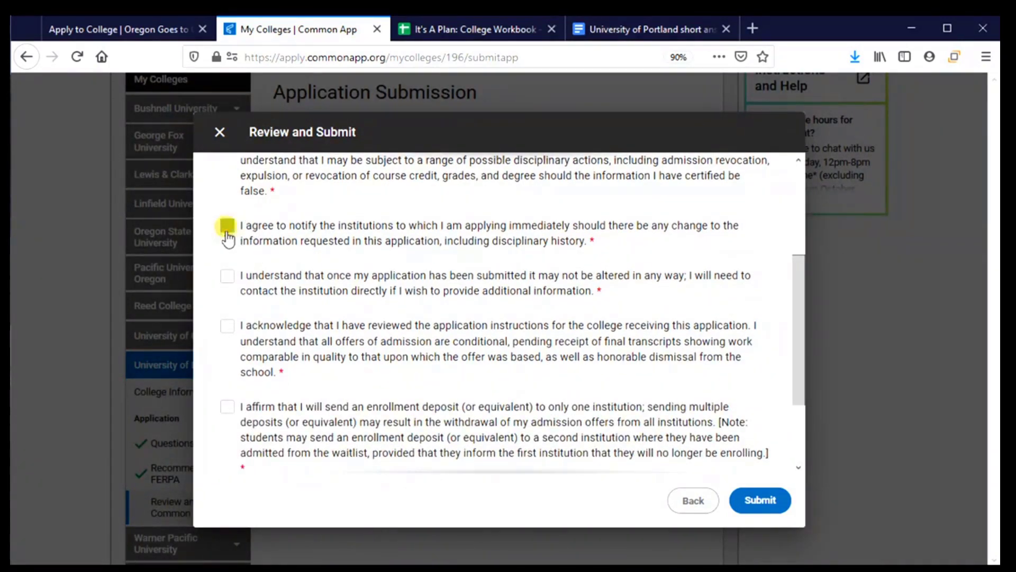
pyautogui.click(227, 276)
pyautogui.click(226, 325)
pyautogui.click(226, 407)
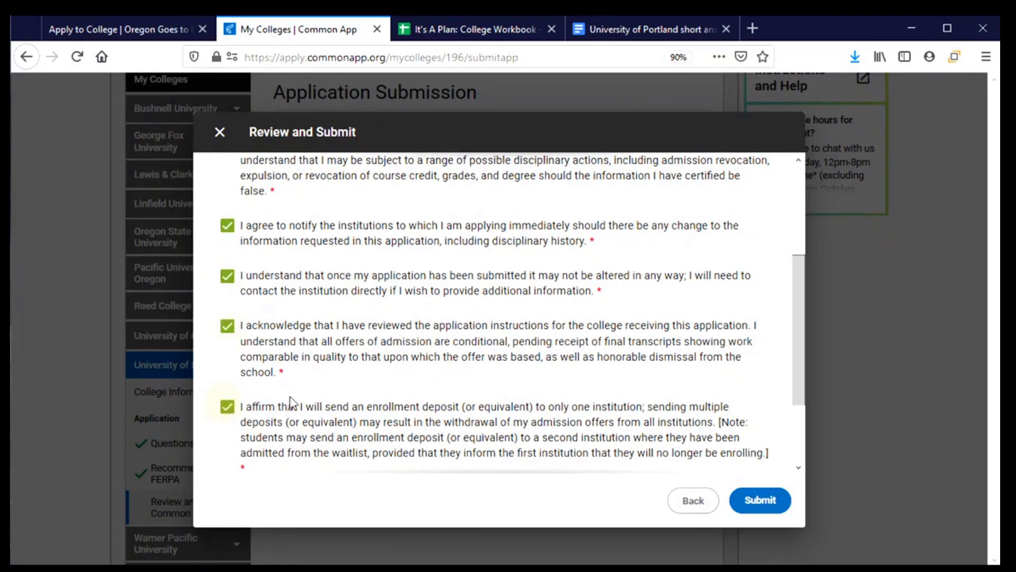
# - Sign with the applicant's full name, date it August 21, 2020, and submit the application
pyautogui.scroll(-3, 293, 403)
pyautogui.click(270, 419)
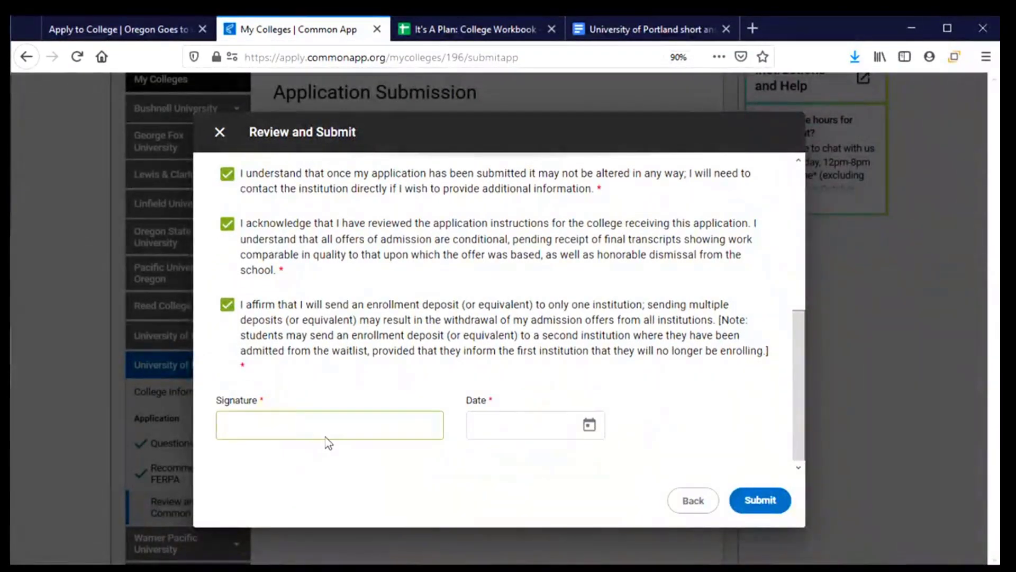
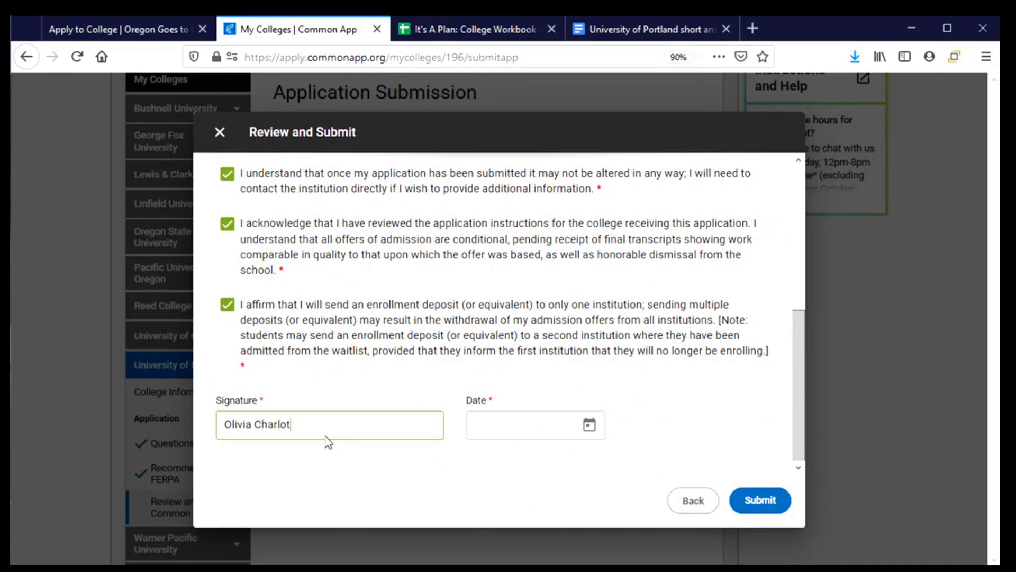
pyautogui.click(589, 424)
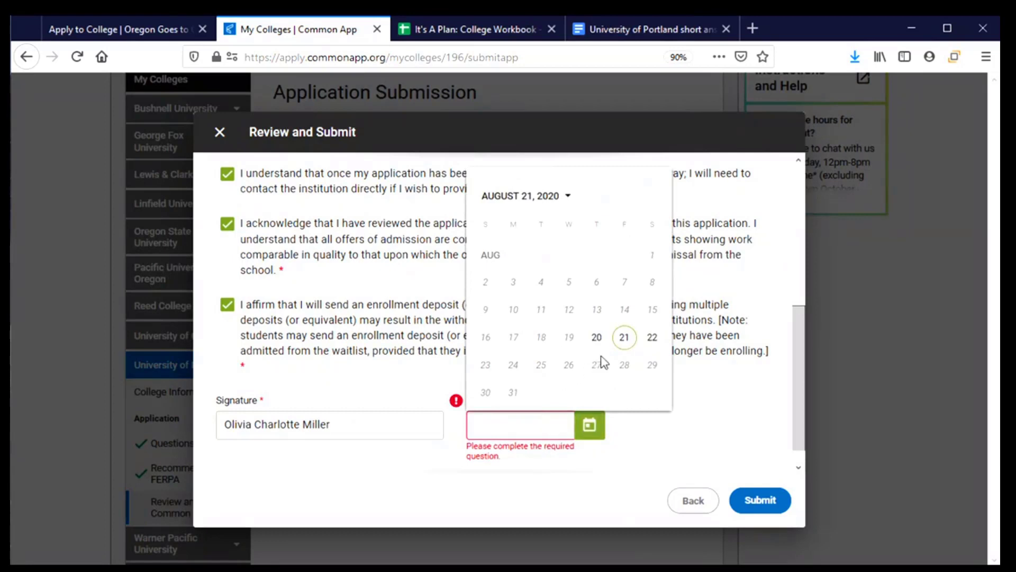
pyautogui.click(624, 337)
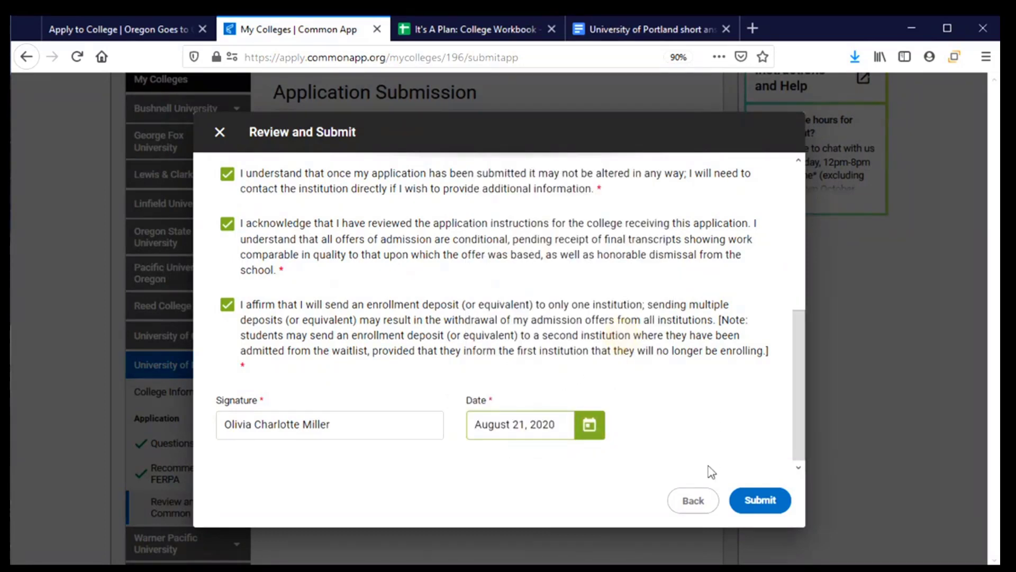
pyautogui.click(759, 500)
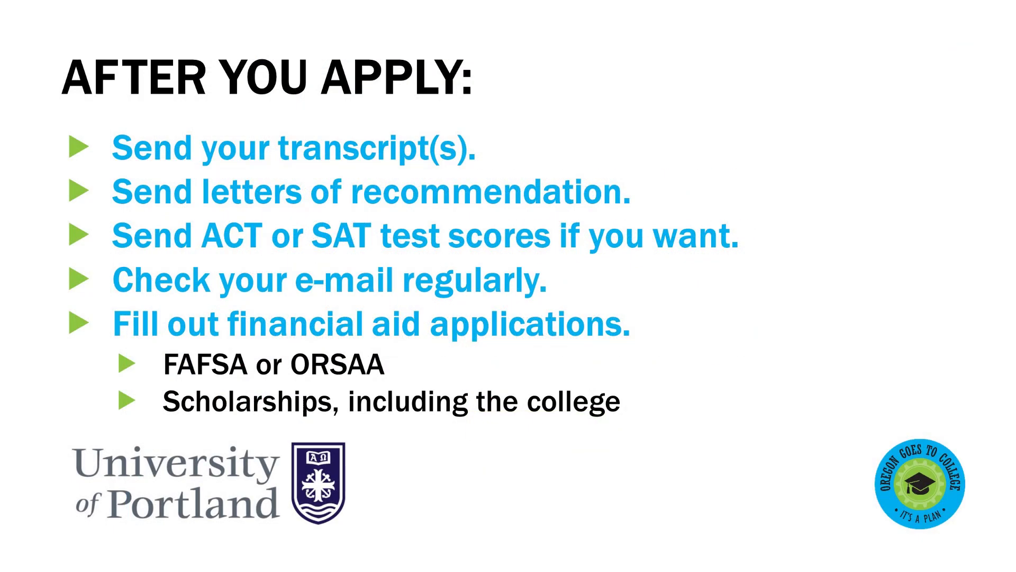